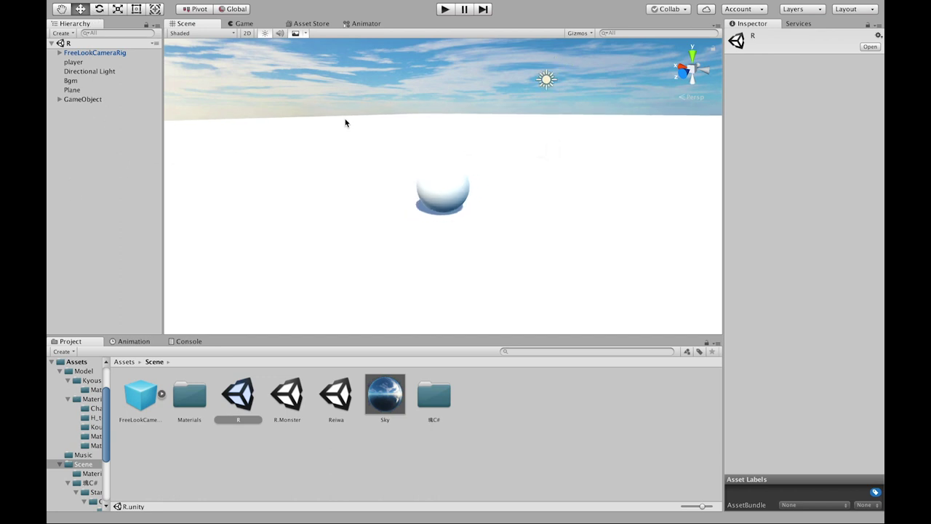
# - Zoom and orbit the Scene view around the ground plane, then select the plane
pyautogui.scroll(-3, 346, 122)
pyautogui.scroll(1, 346, 122)
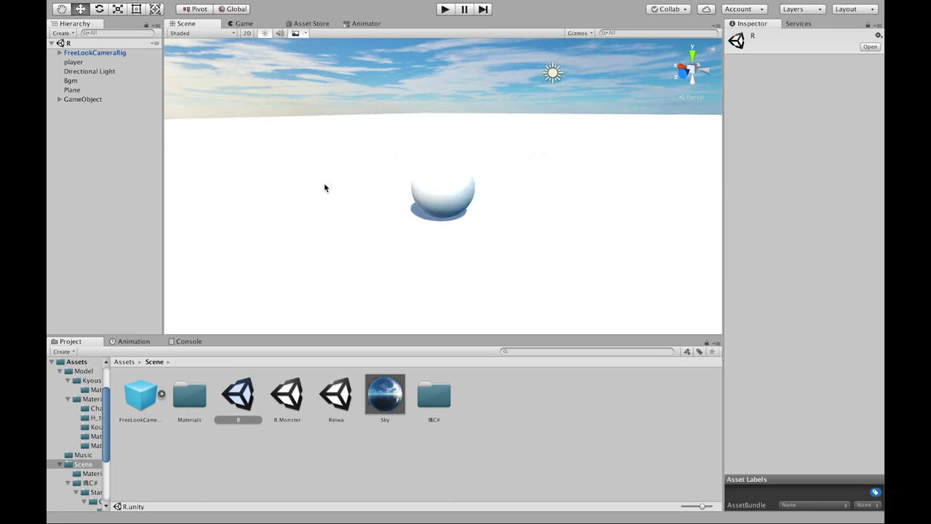
pyautogui.scroll(-5, 324, 187)
pyautogui.keyDown('alt'); pyautogui.moveTo(345, 172); pyautogui.dragTo(391, 151); pyautogui.keyUp('alt')
pyautogui.scroll(5, 391, 149)
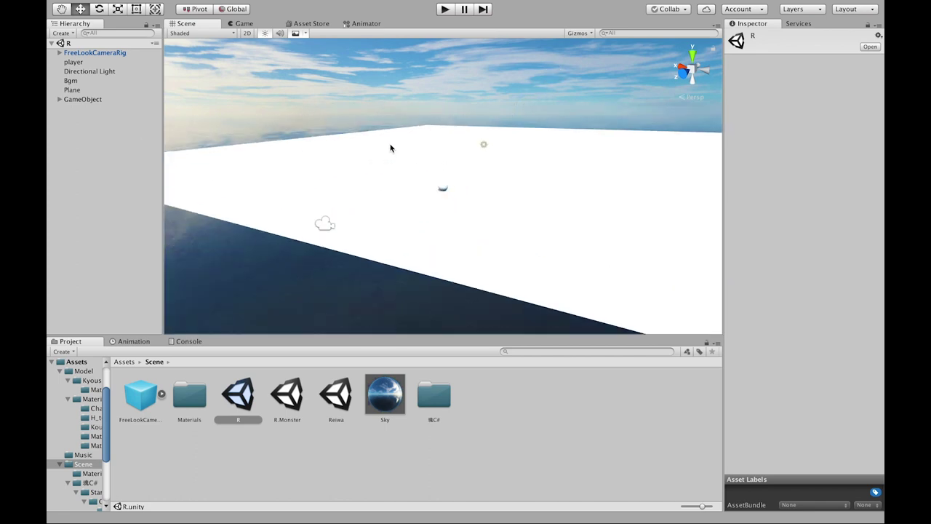
pyautogui.scroll(3, 412, 145)
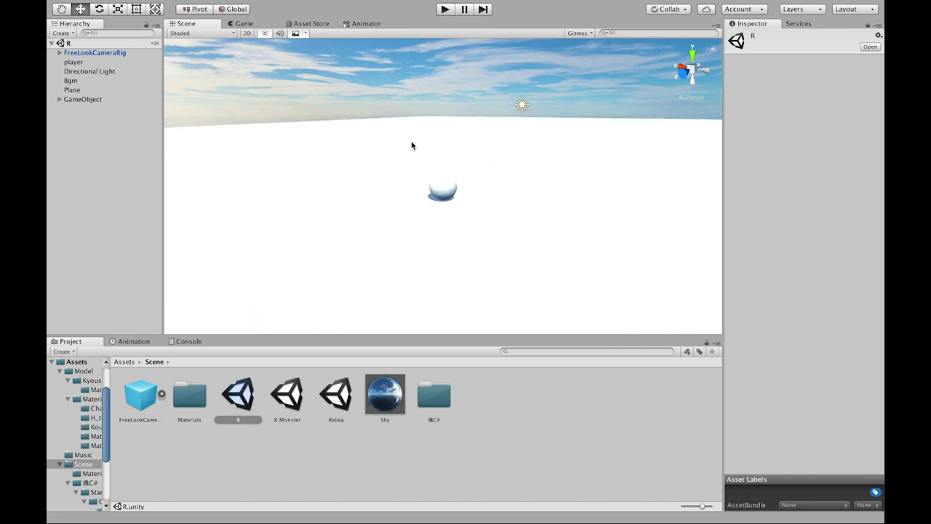
pyautogui.scroll(-2, 486, 141)
pyautogui.scroll(3, 477, 145)
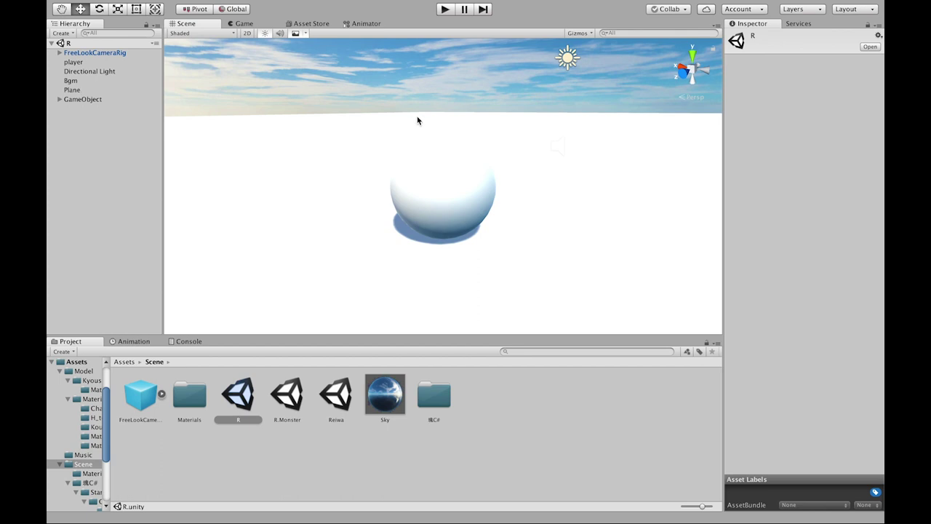
pyautogui.scroll(-3, 418, 121)
pyautogui.click(92, 90)
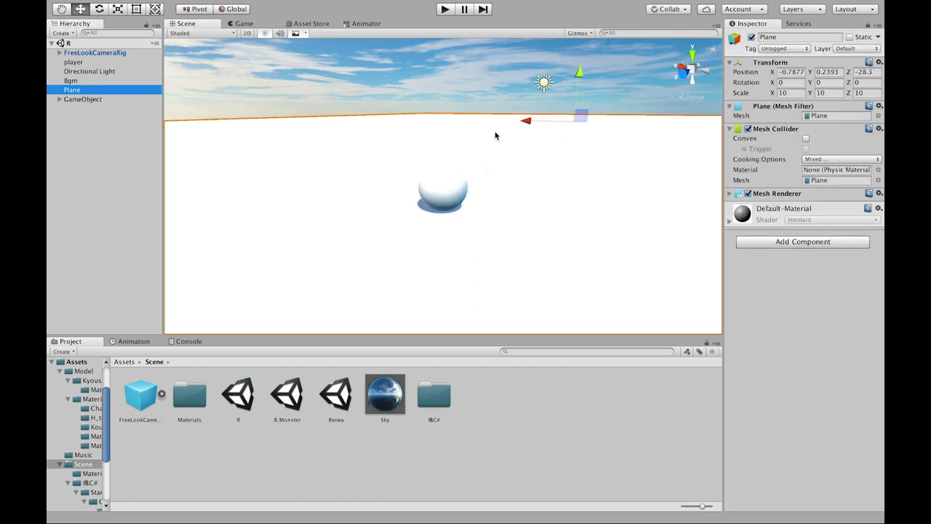
pyautogui.scroll(-2, 496, 137)
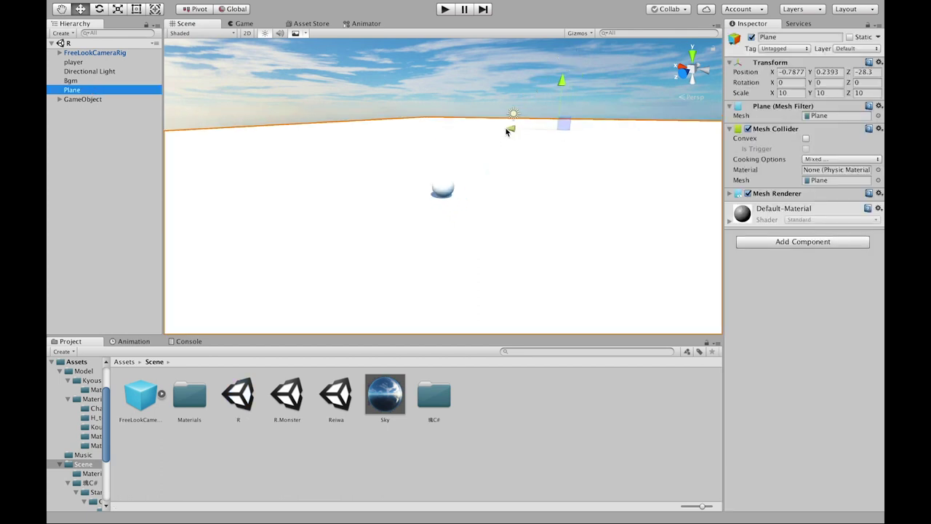
# - Add a new plane, Plane (1), and raise it to Y 2.8 above the ball
pyautogui.click(61, 34)
pyautogui.moveTo(67, 66)
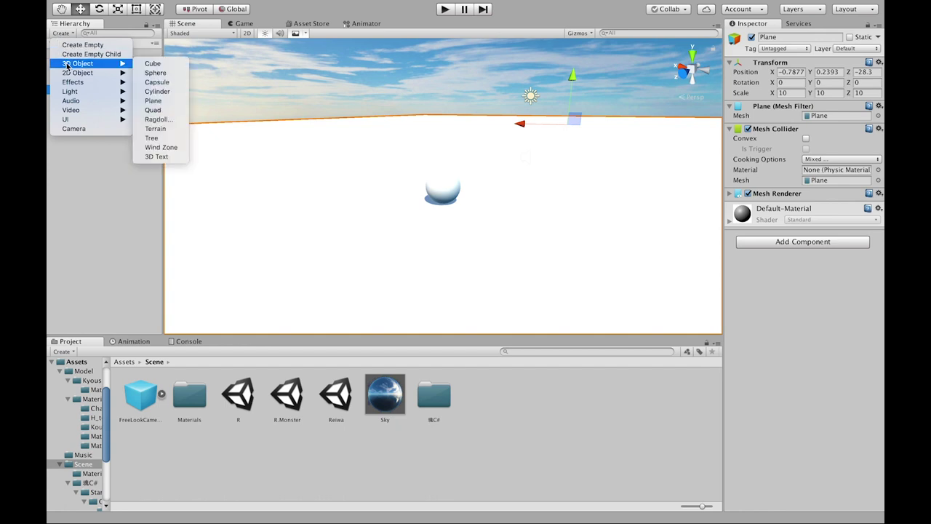
pyautogui.click(152, 104)
pyautogui.moveTo(451, 152); pyautogui.dragTo(454, 113)
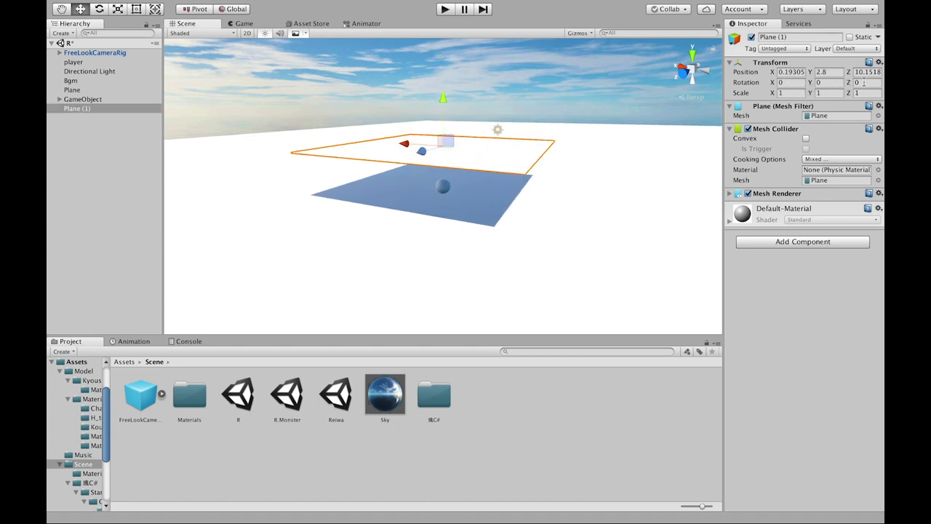
# - Try tilting and stretching Plane (1) with the Rotate and Scale tools
pyautogui.click(99, 9)
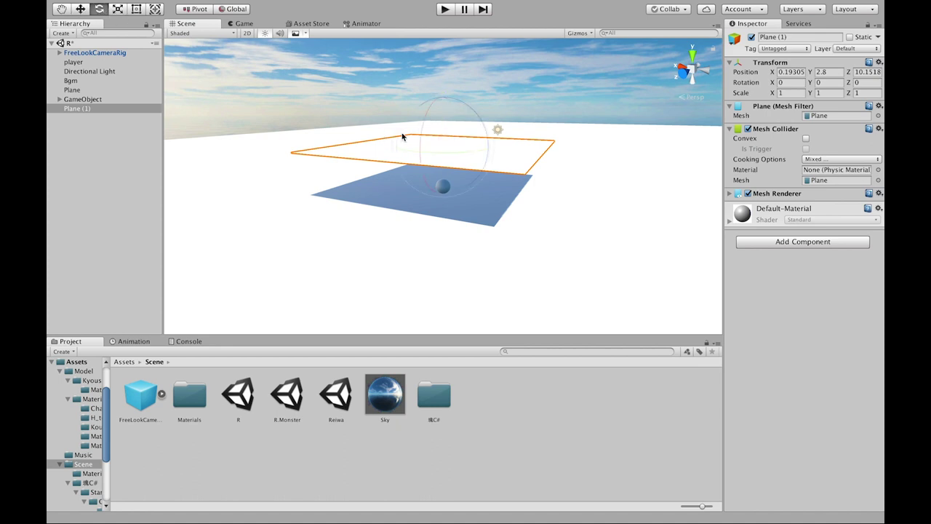
pyautogui.moveTo(438, 157); pyautogui.dragTo(411, 157)
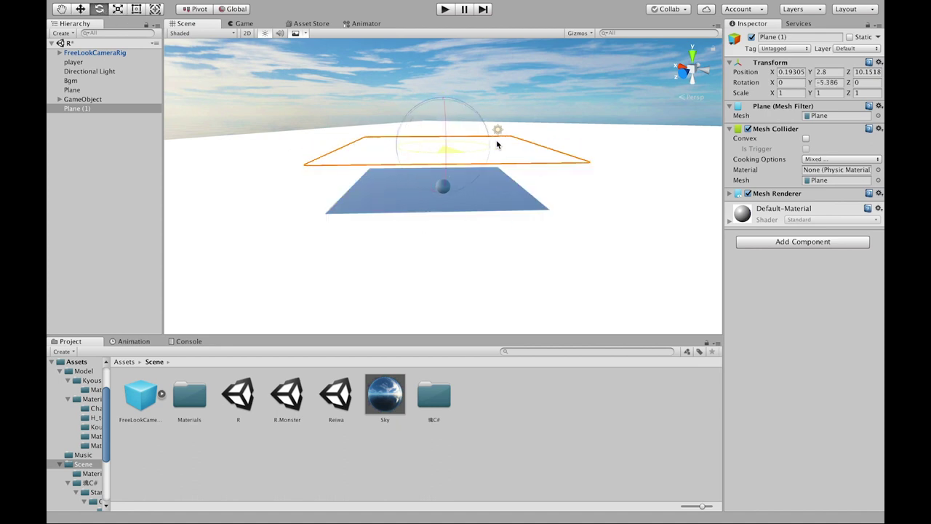
pyautogui.click(117, 9)
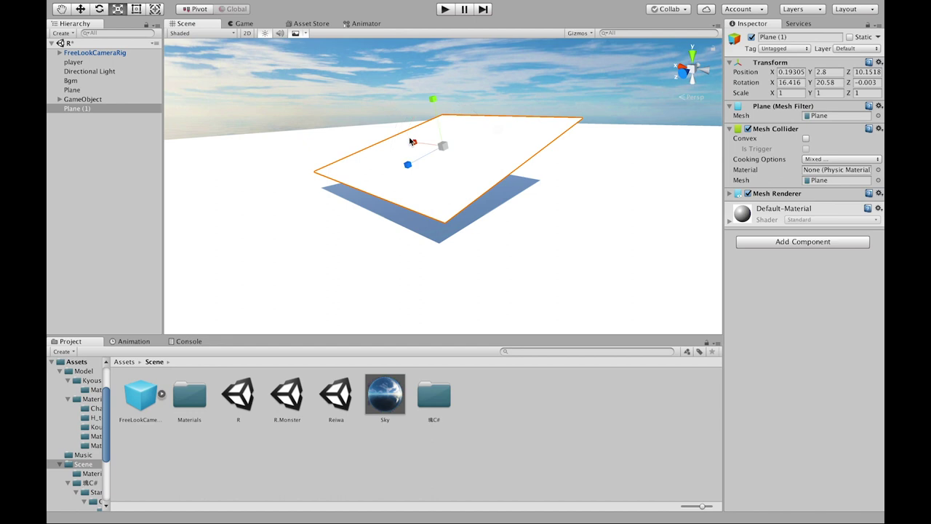
pyautogui.moveTo(408, 164)
pyautogui.mouseDown()
pyautogui.moveTo(349, 204)
pyautogui.moveTo(390, 156)
pyautogui.mouseUp()
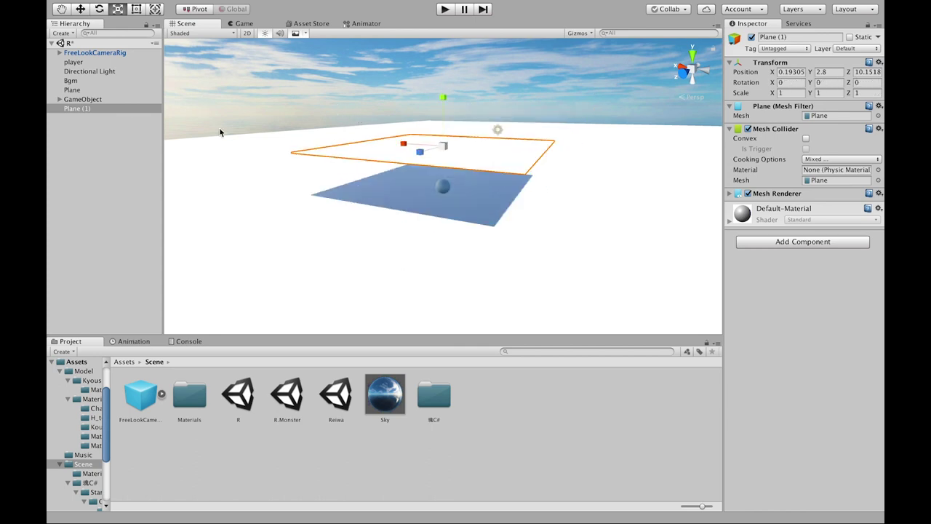
# - Delete Plane (1), then select the player ball and frame it in the scene
pyautogui.rightClick(73, 109)
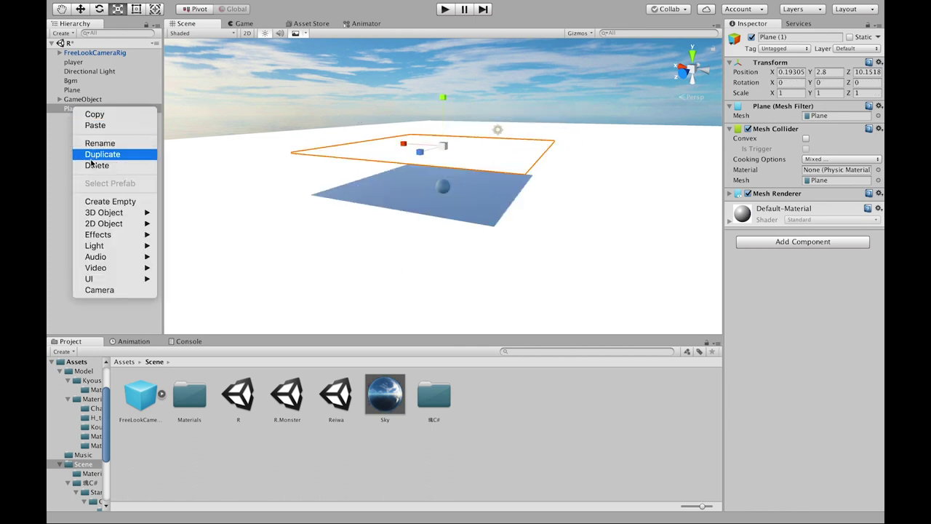
pyautogui.click(98, 167)
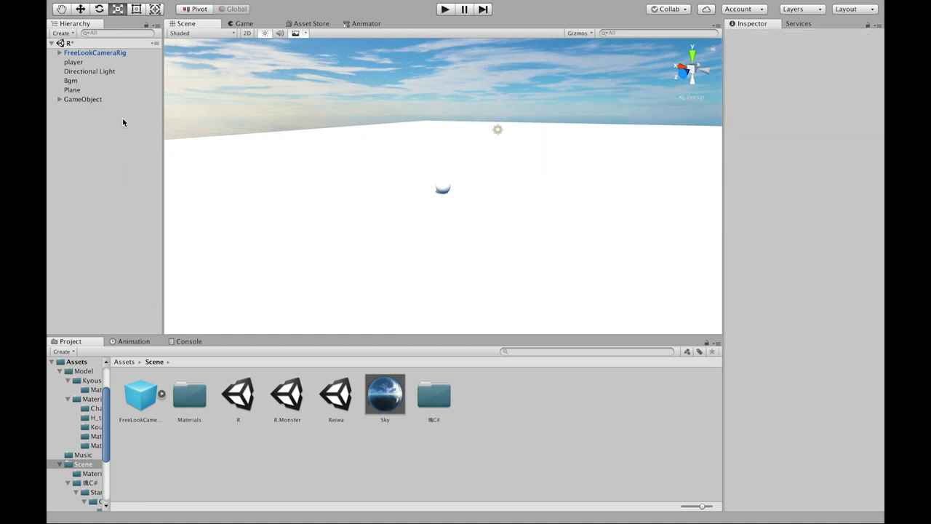
pyautogui.click(95, 64)
pyautogui.doubleClick(98, 63)
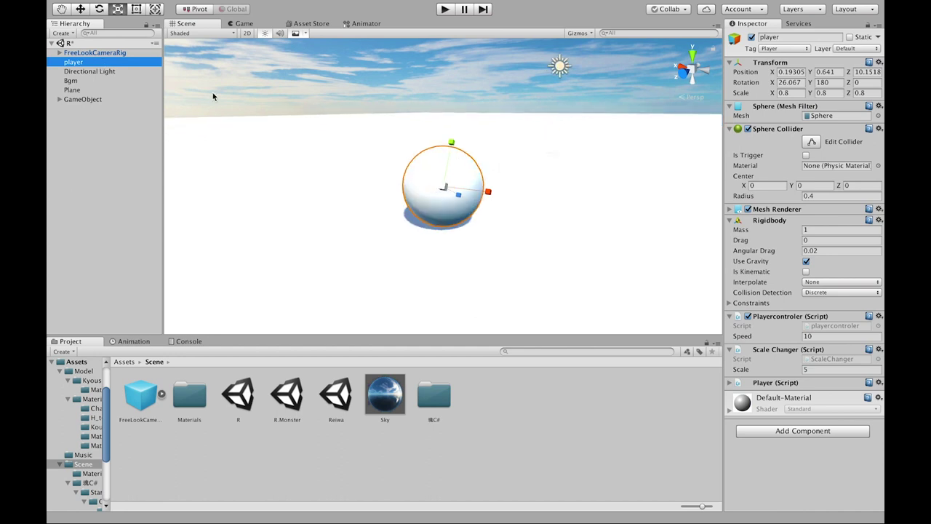
# - Deselect and reselect the player ball, then show the Create > 3D Object menu
pyautogui.click(90, 136)
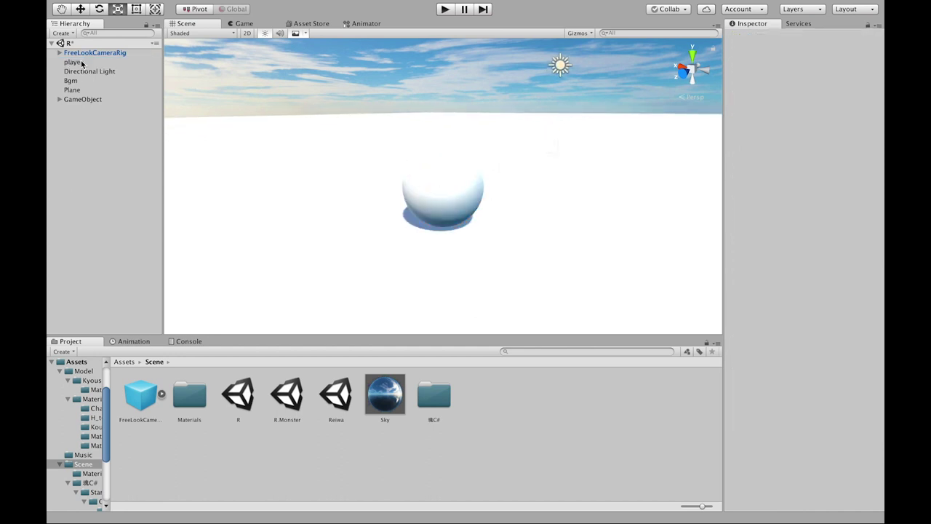
pyautogui.click(83, 64)
pyautogui.click(61, 33)
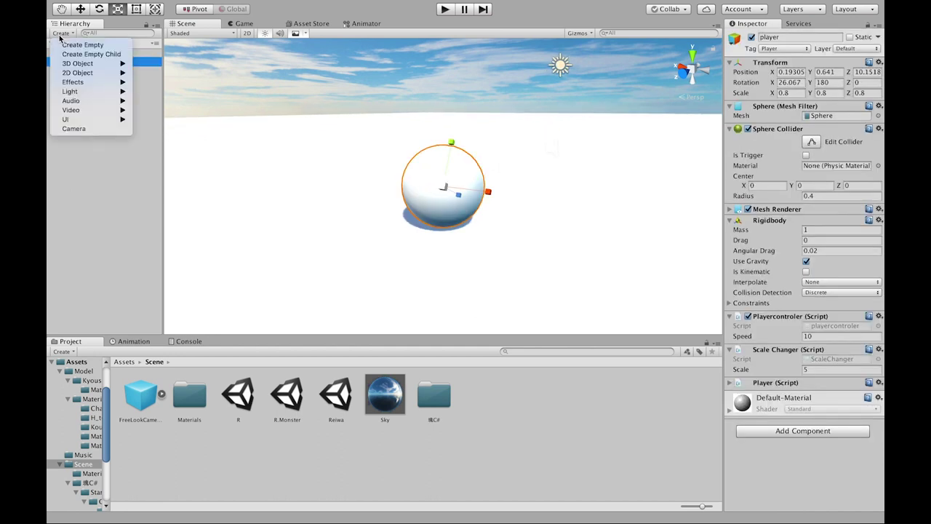
pyautogui.moveTo(84, 65)
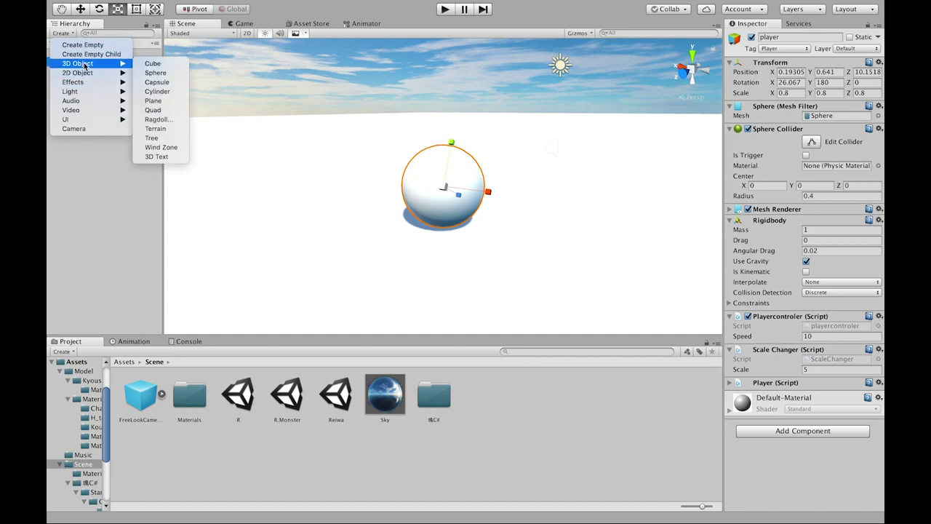
pyautogui.click(153, 74)
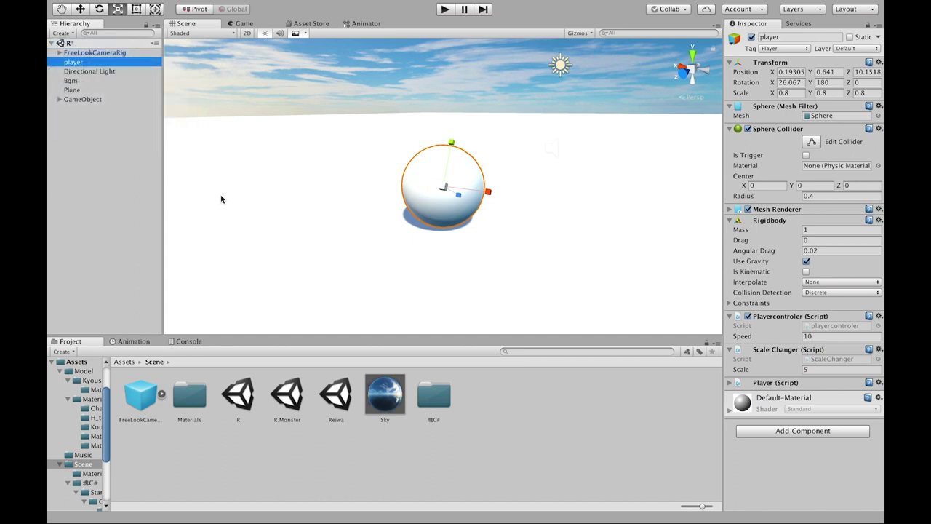
pyautogui.press('w')
pyautogui.moveTo(420, 197)
pyautogui.mouseDown()
pyautogui.moveTo(352, 235)
pyautogui.moveTo(309, 167)
pyautogui.mouseUp()
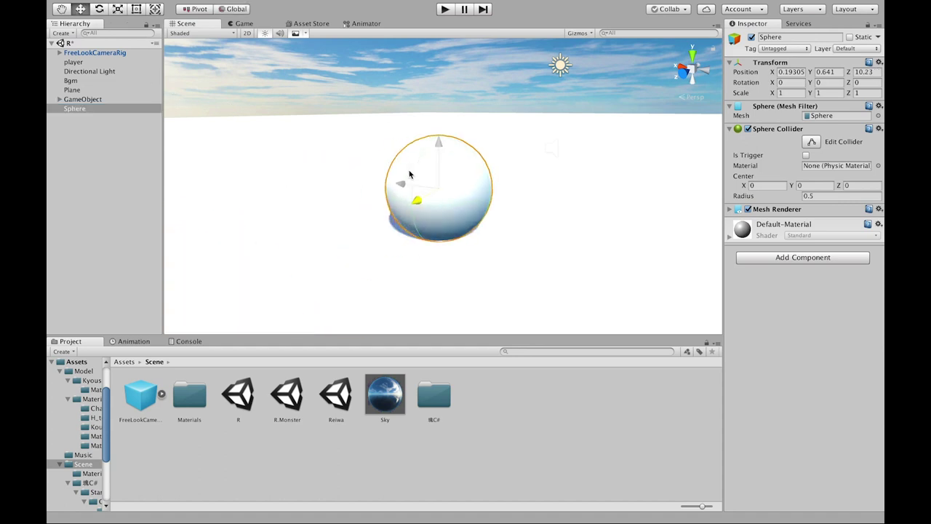
pyautogui.scroll(-3, 309, 167)
pyautogui.scroll(-2, 371, 151)
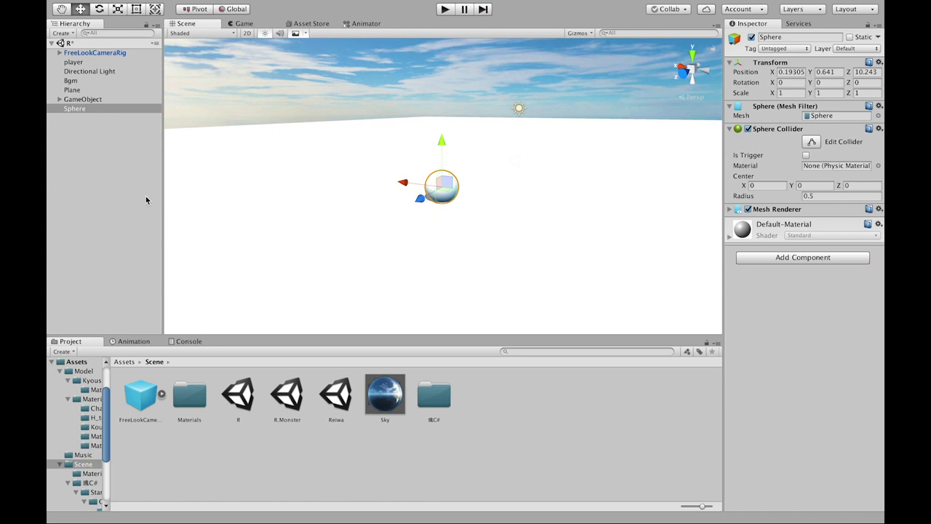
pyautogui.hotkey('ctrl', 'z')
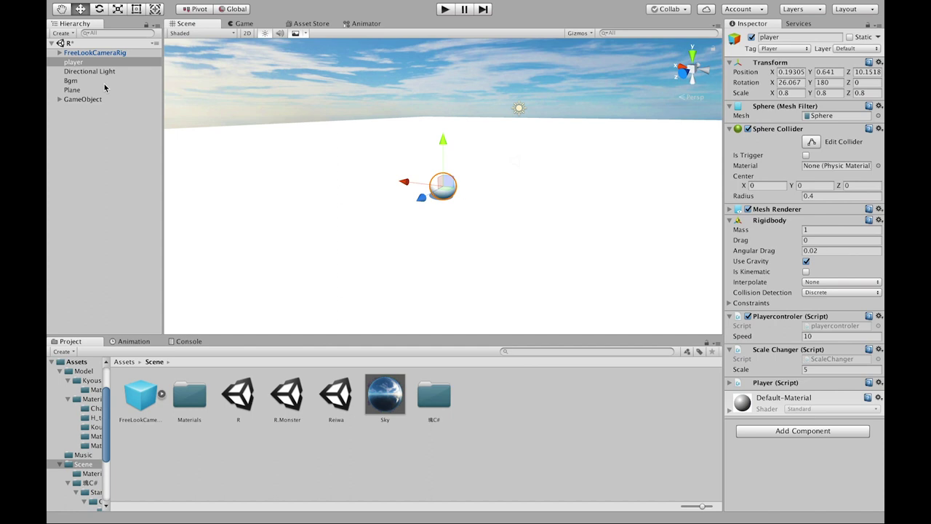
pyautogui.doubleClick(82, 63)
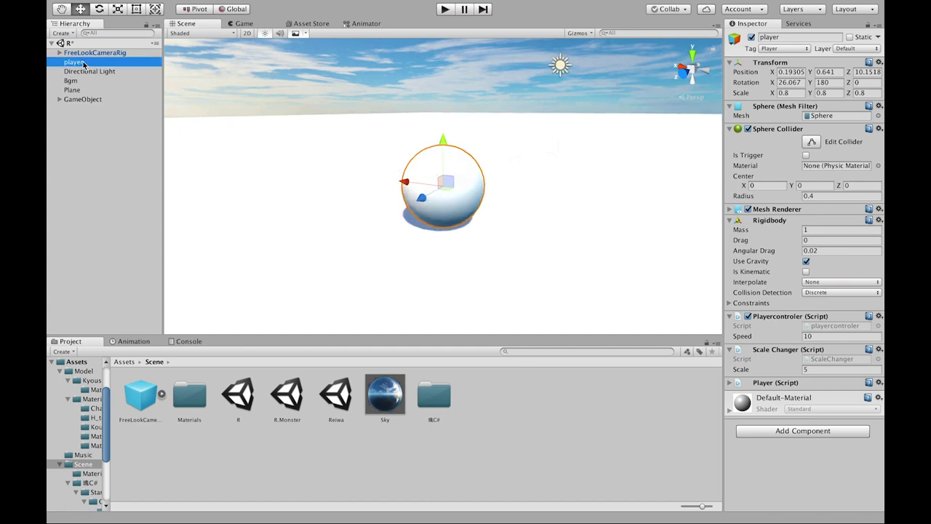
pyautogui.click(69, 64)
pyautogui.click(96, 61)
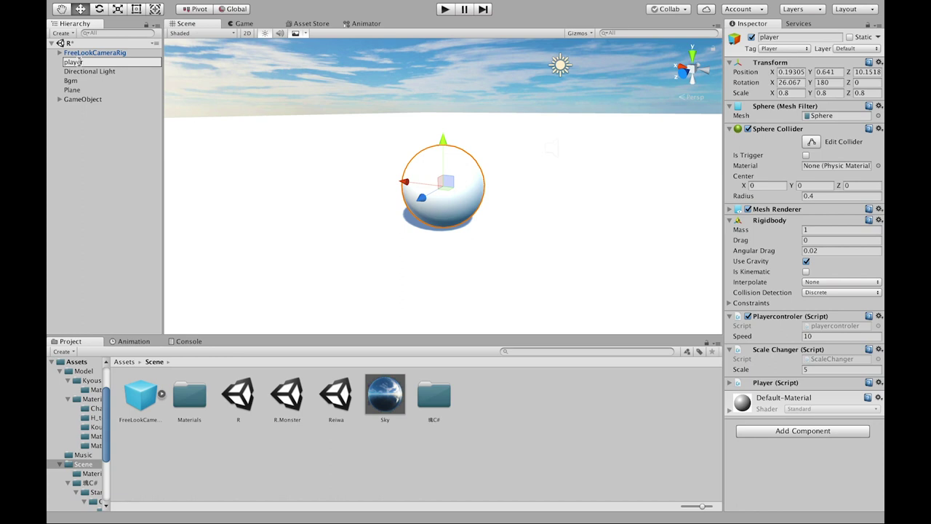
pyautogui.click(68, 108)
pyautogui.click(103, 62)
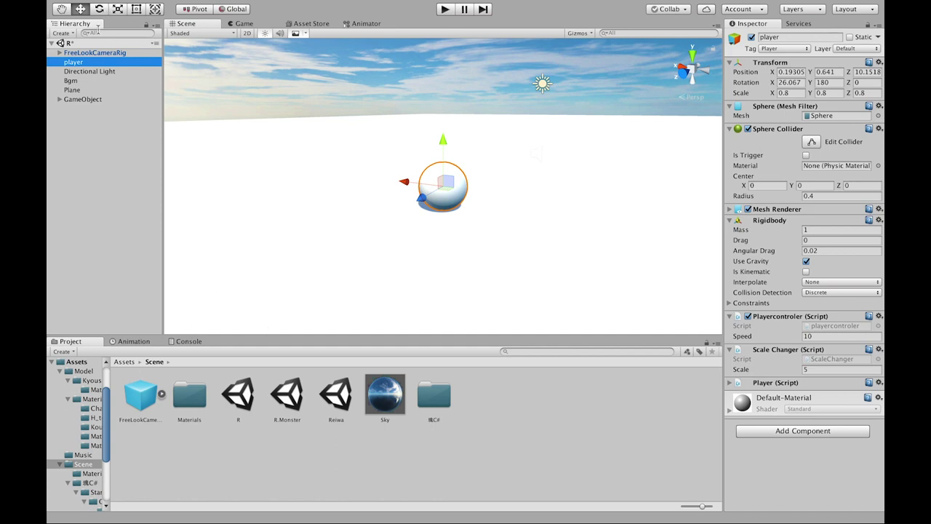
# - Inspect the FreeLookCameraRig, Pivot and Main Camera settings, collapse the rig, and select its prefab asset
pyautogui.click(60, 53)
pyautogui.click(76, 53)
pyautogui.click(69, 62)
pyautogui.click(91, 71)
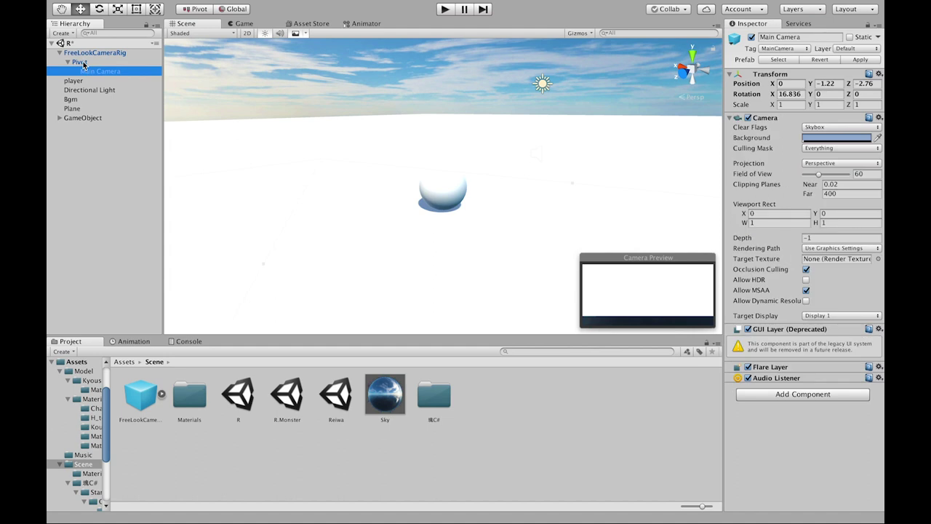
pyautogui.click(80, 63)
pyautogui.click(80, 53)
pyautogui.click(60, 54)
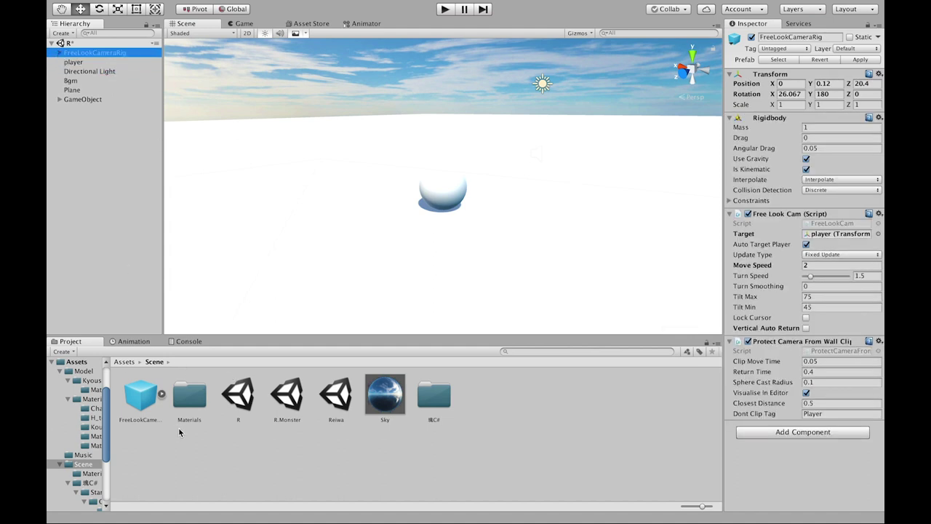
pyautogui.click(147, 400)
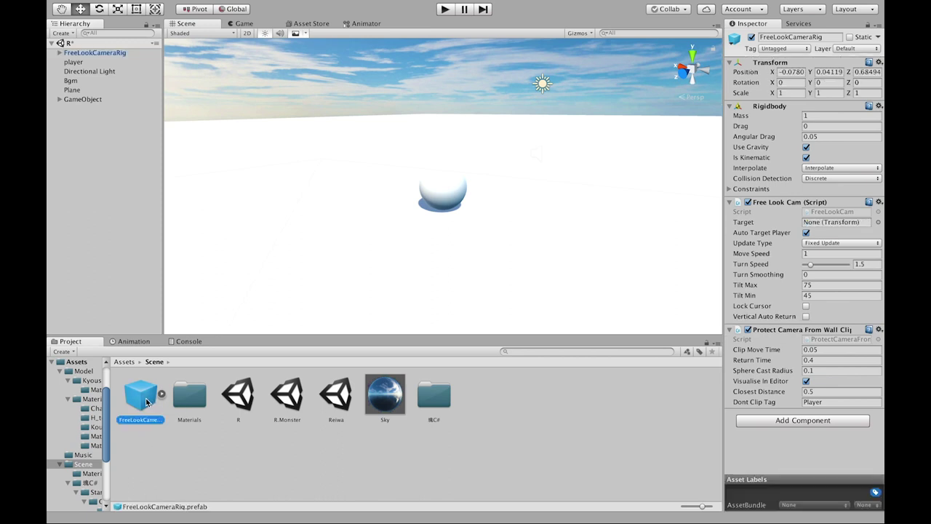
pyautogui.moveTo(141, 402); pyautogui.dragTo(131, 104)
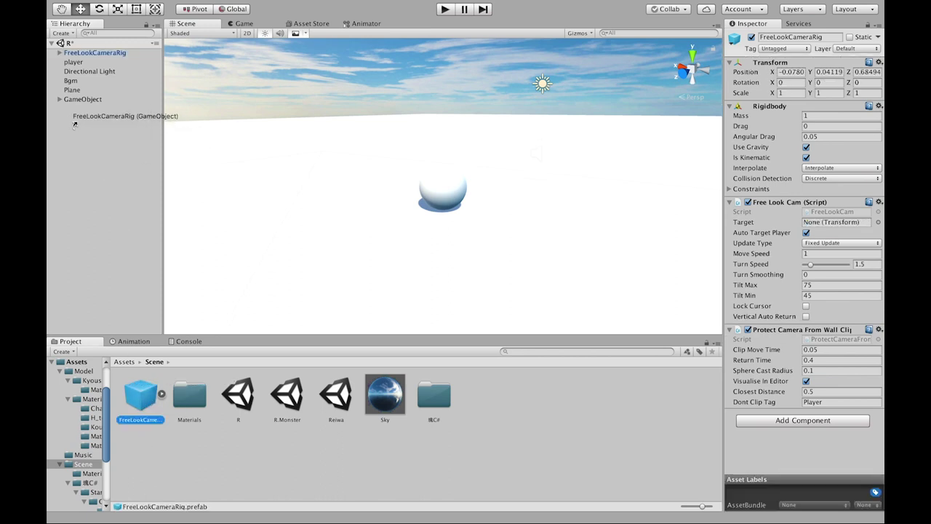
pyautogui.scroll(-3, 424, 158)
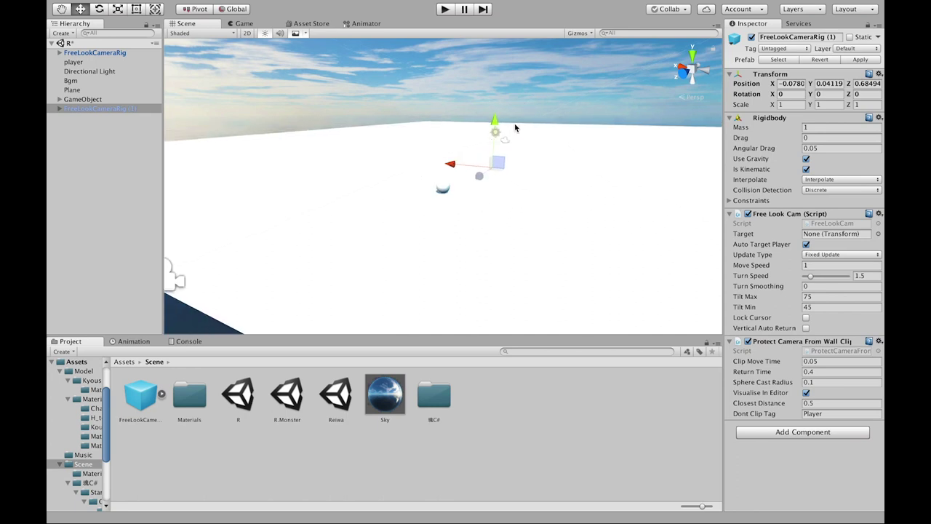
pyautogui.moveTo(496, 125); pyautogui.dragTo(493, 55)
pyautogui.scroll(-2, 463, 127)
pyautogui.hotkey('ctrl', 'z')
pyautogui.hotkey('ctrl', 'z')
pyautogui.hotkey('ctrl', 'z')
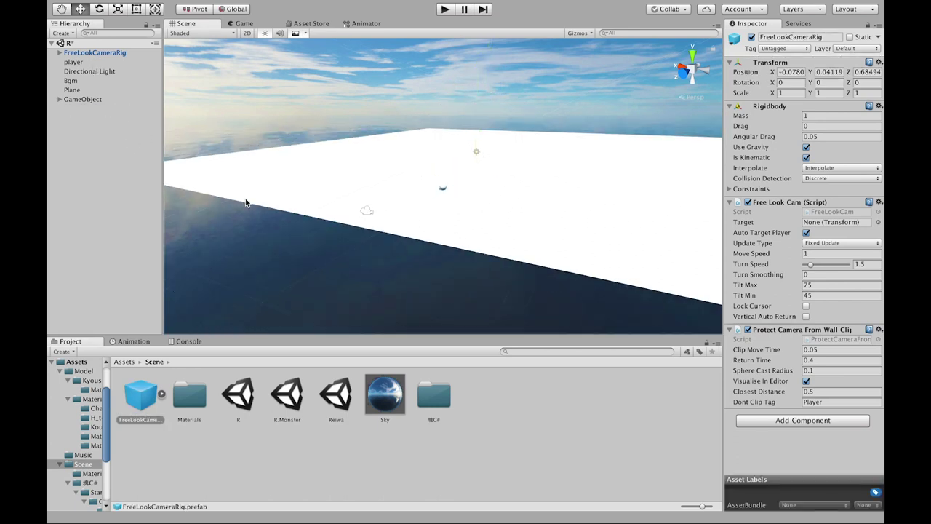
pyautogui.scroll(5, 362, 141)
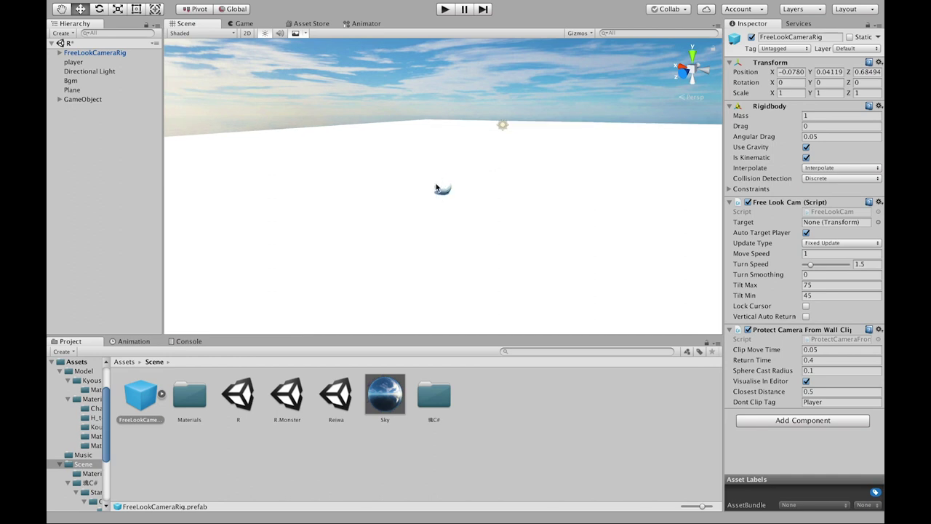
pyautogui.scroll(-3, 316, 176)
pyautogui.scroll(-3, 316, 177)
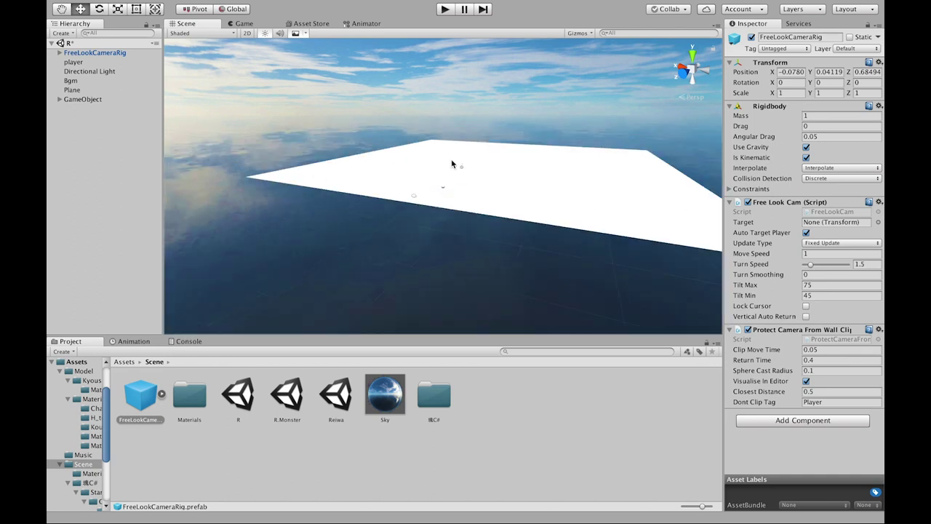
pyautogui.moveTo(513, 152); pyautogui.dragTo(660, 76, button='right')
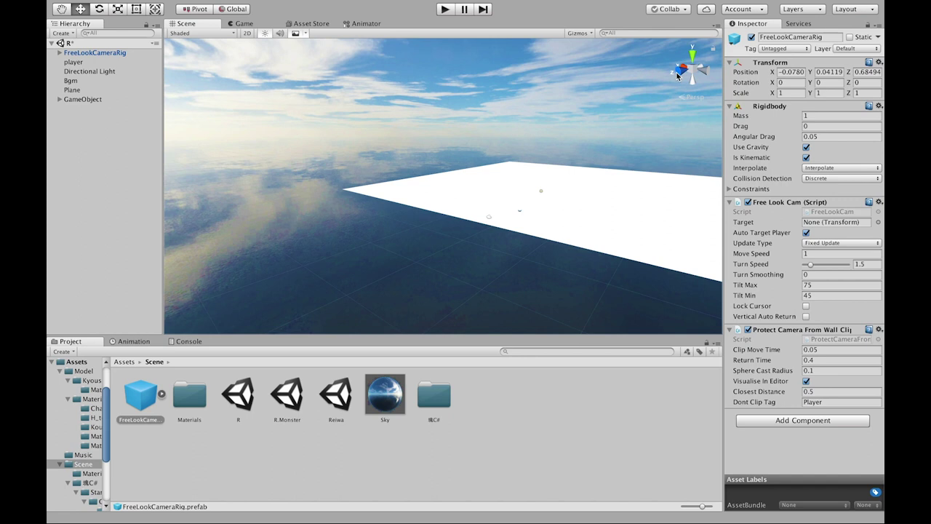
pyautogui.click(677, 75)
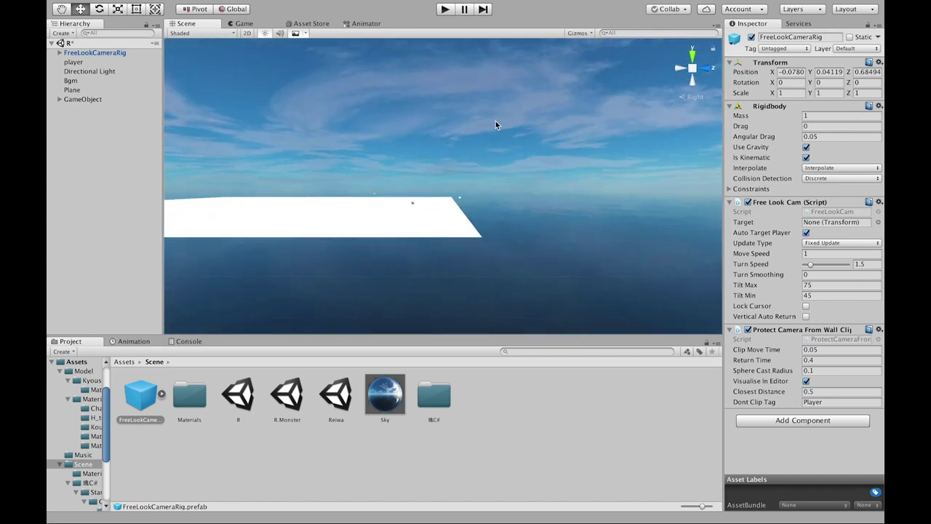
pyautogui.scroll(2, 495, 125)
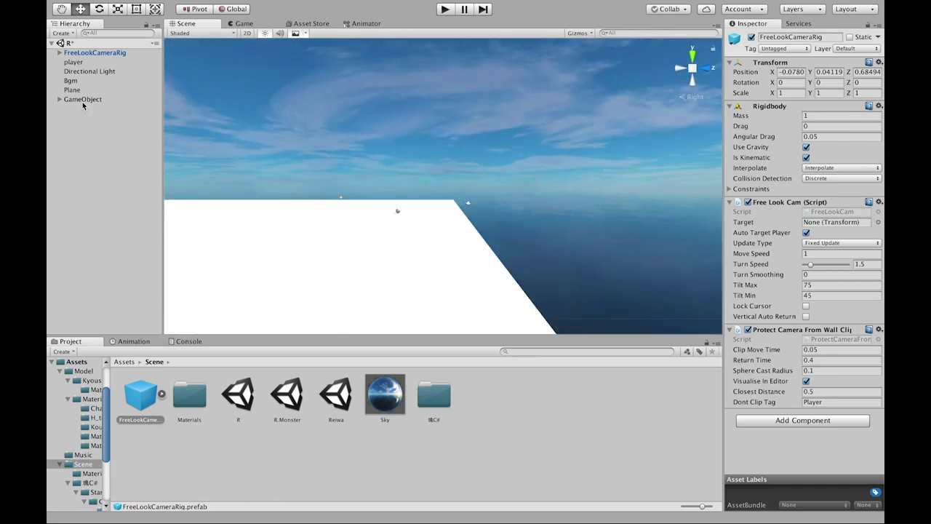
pyautogui.click(68, 55)
pyautogui.scroll(3, 327, 161)
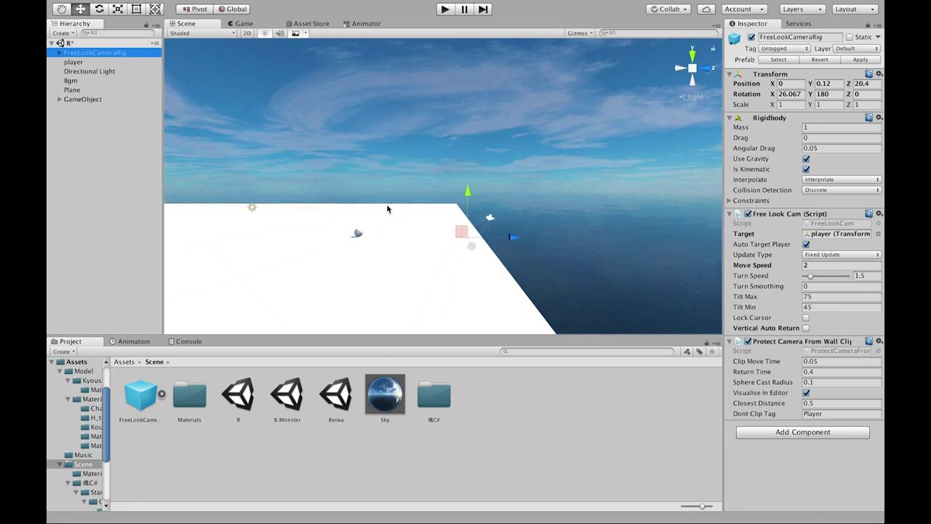
pyautogui.moveTo(386, 207); pyautogui.dragTo(386, 151, button='middle')
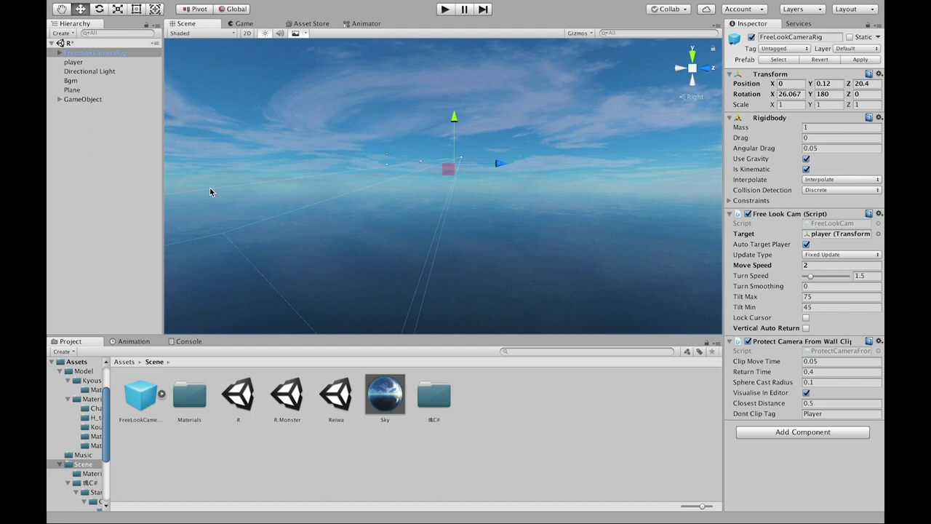
pyautogui.moveTo(445, 150)
pyautogui.mouseDown(button='middle')
pyautogui.moveTo(404, 205)
pyautogui.moveTo(431, 163)
pyautogui.mouseUp(button='middle')
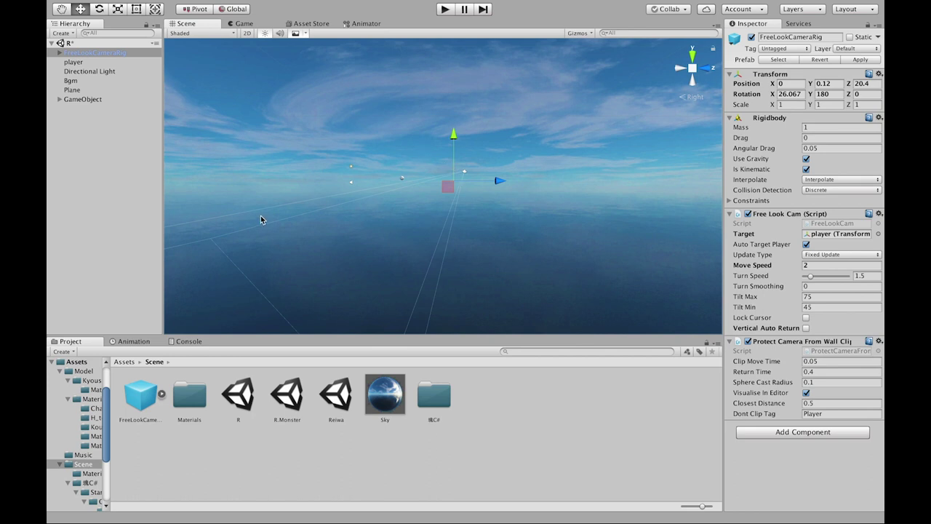
pyautogui.moveTo(436, 188); pyautogui.dragTo(404, 252, button='middle')
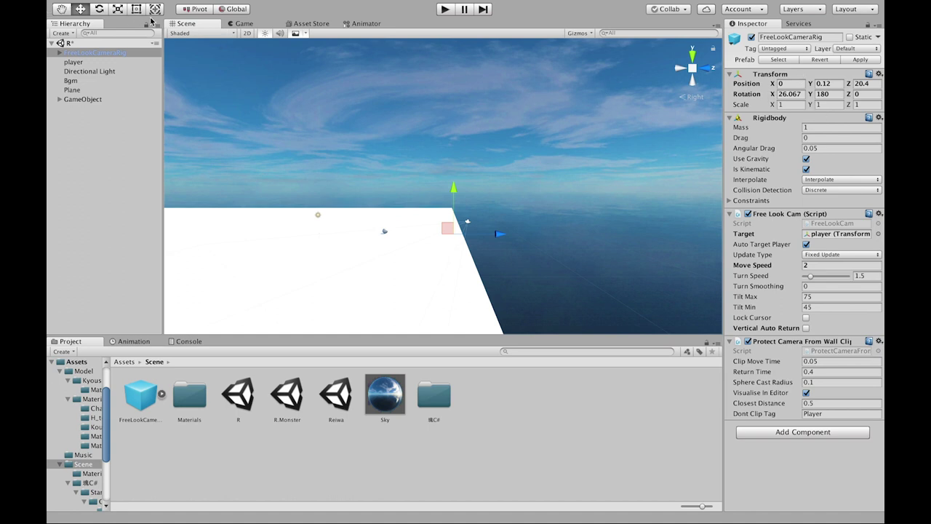
pyautogui.scroll(2, 520, 145)
pyautogui.scroll(3, 520, 145)
pyautogui.scroll(2, 520, 146)
pyautogui.moveTo(513, 267); pyautogui.dragTo(429, 191)
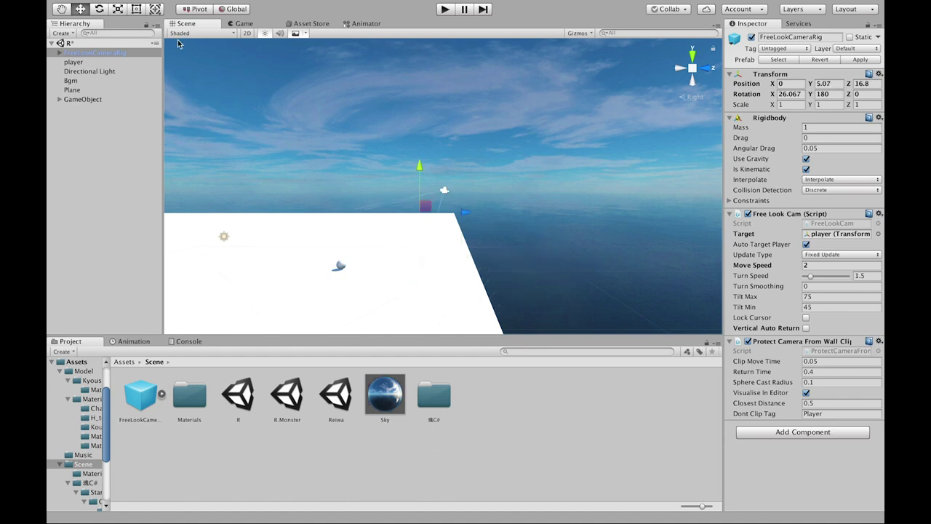
pyautogui.hotkey('ctrl', 'z')
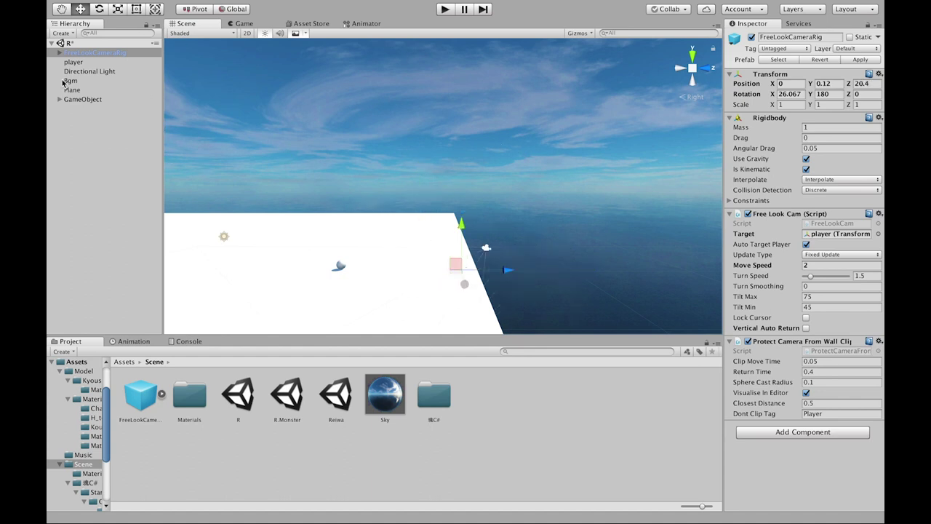
pyautogui.click(67, 53)
pyautogui.click(59, 53)
pyautogui.click(60, 53)
pyautogui.moveTo(142, 406); pyautogui.dragTo(149, 389)
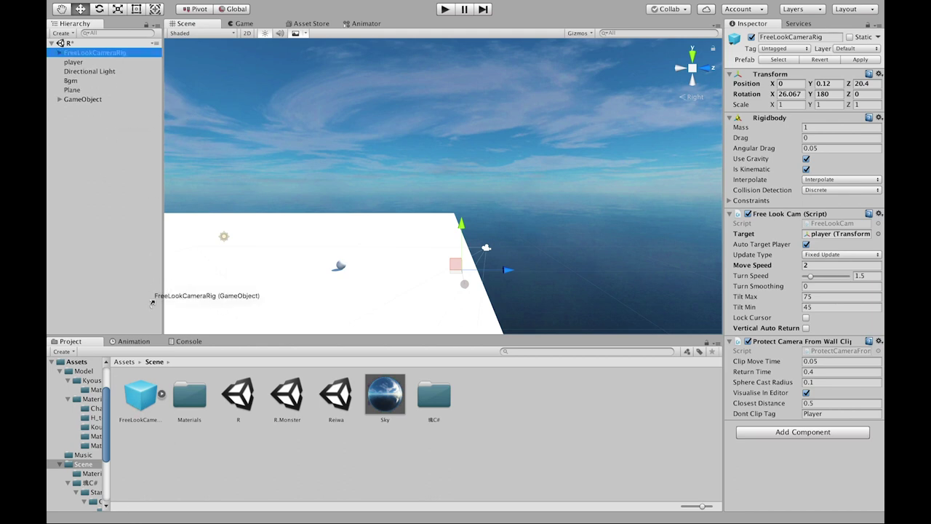
pyautogui.click(77, 71)
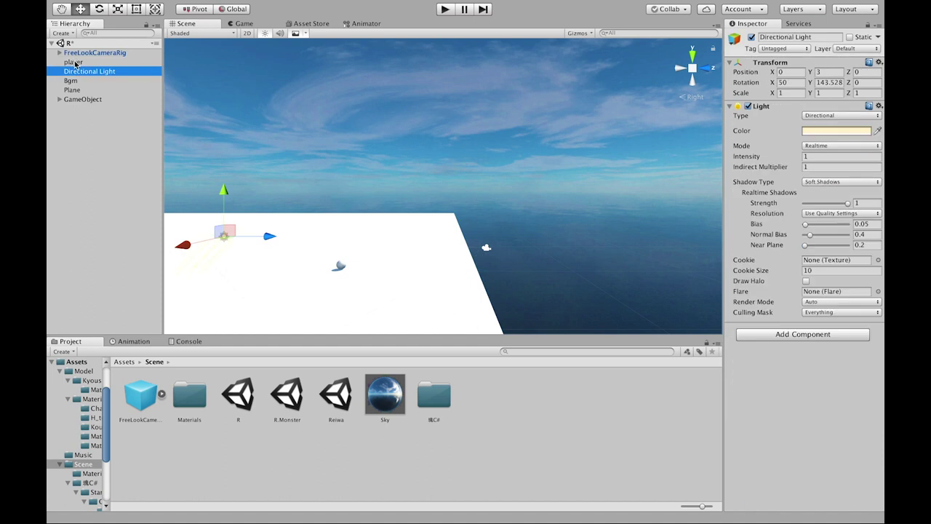
pyautogui.click(77, 62)
pyautogui.click(71, 90)
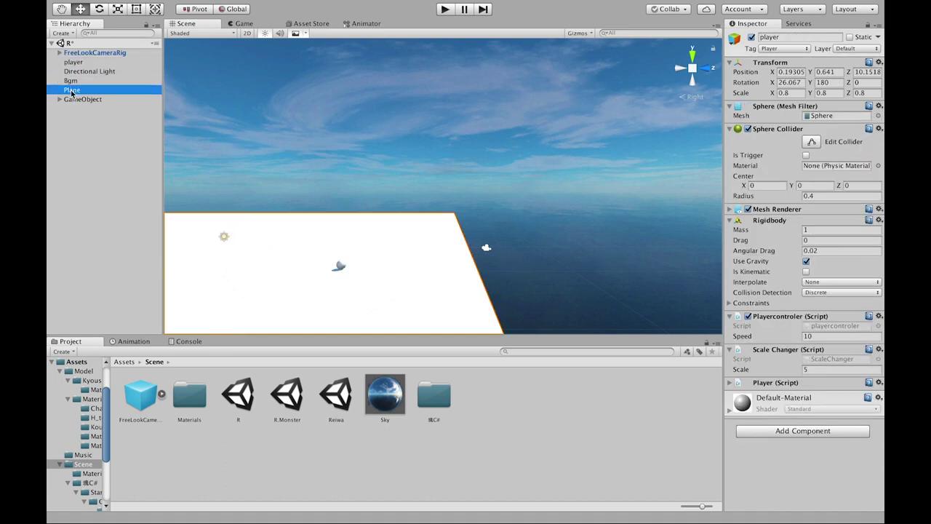
pyautogui.click(71, 80)
pyautogui.click(62, 33)
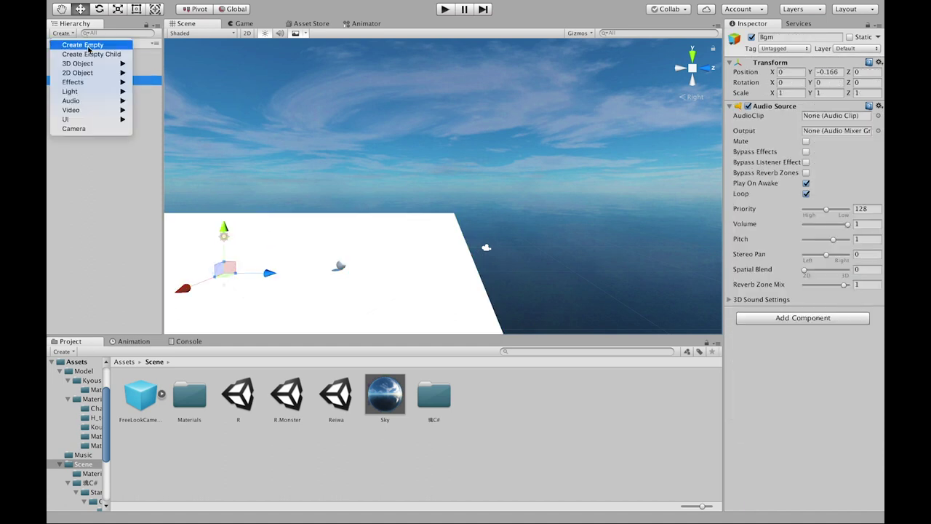
pyautogui.click(82, 45)
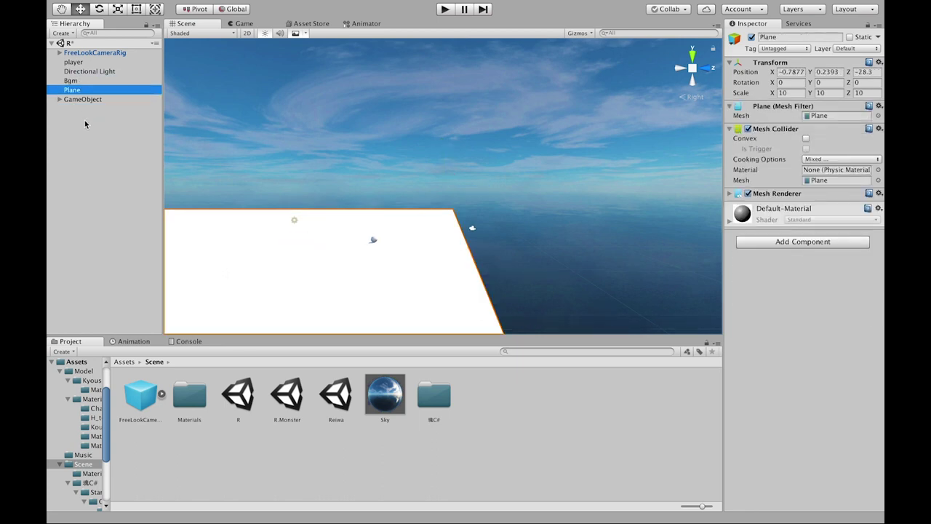
pyautogui.click(78, 83)
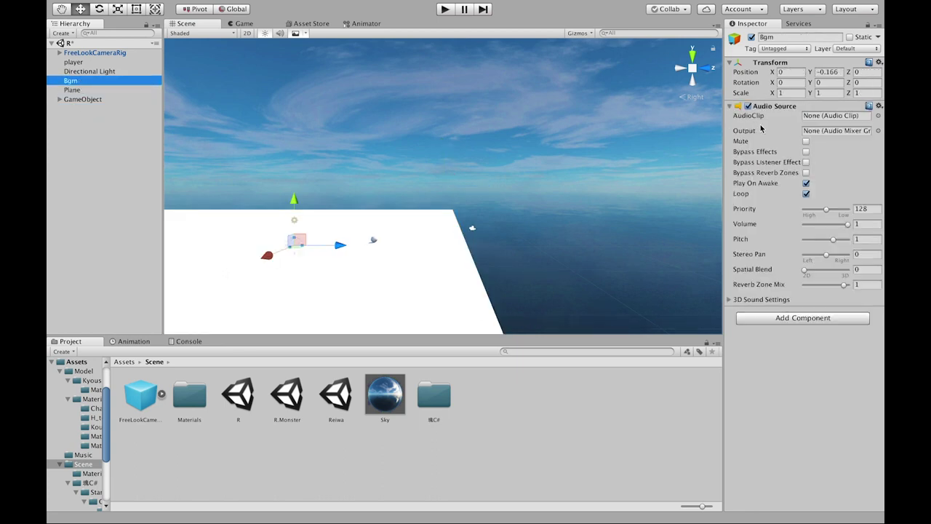
pyautogui.click(792, 320)
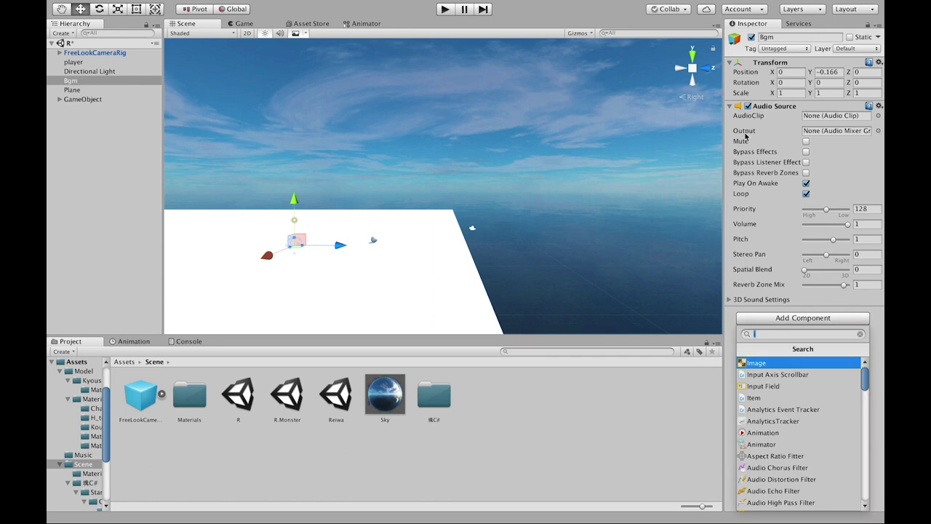
pyautogui.write('a')
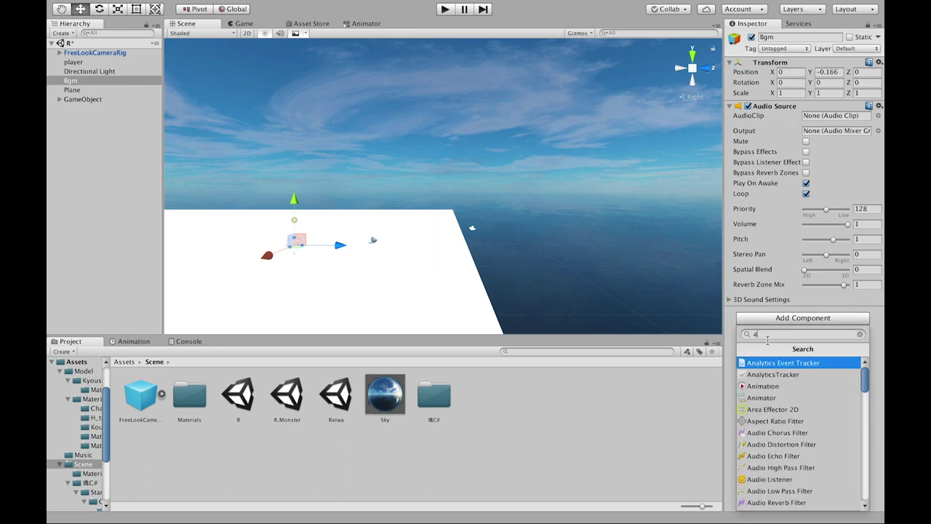
pyautogui.press('BackSpace')
pyautogui.write('A')
pyautogui.write('u')
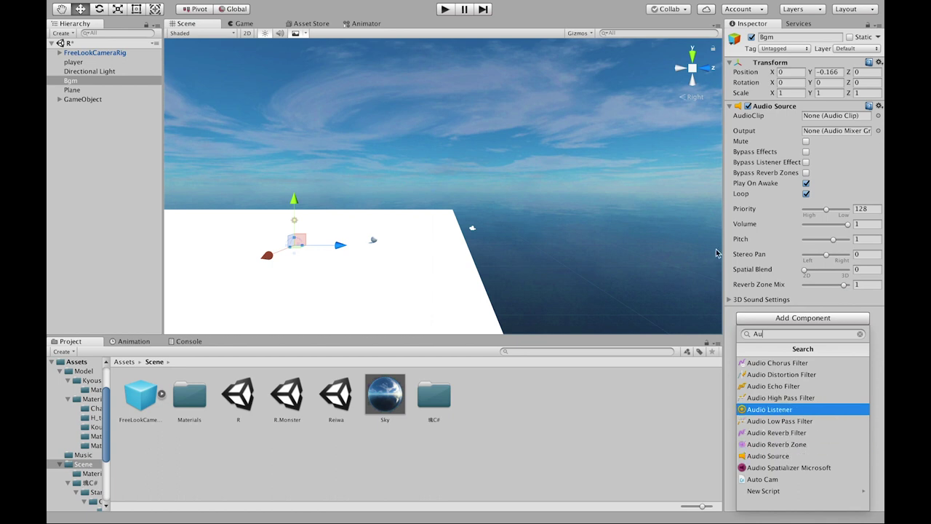
pyautogui.click(767, 456)
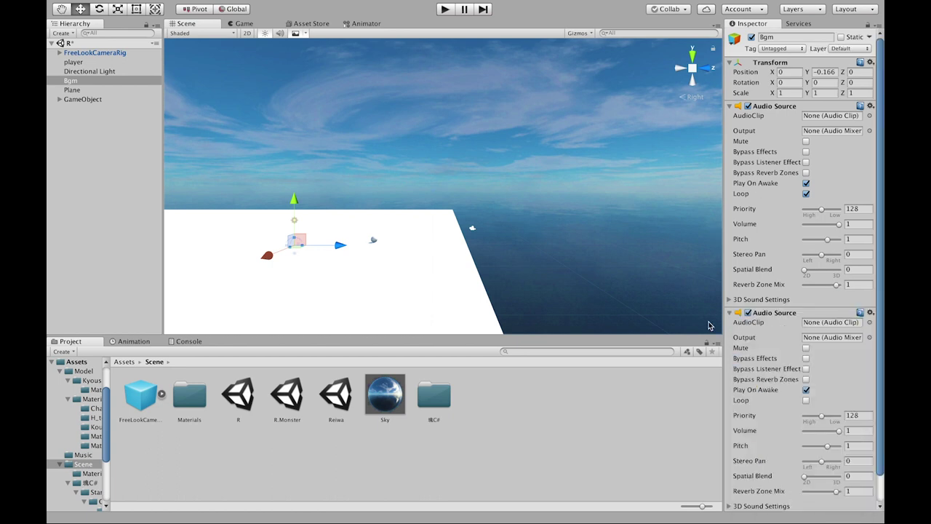
pyautogui.hotkey('ctrl', 'z')
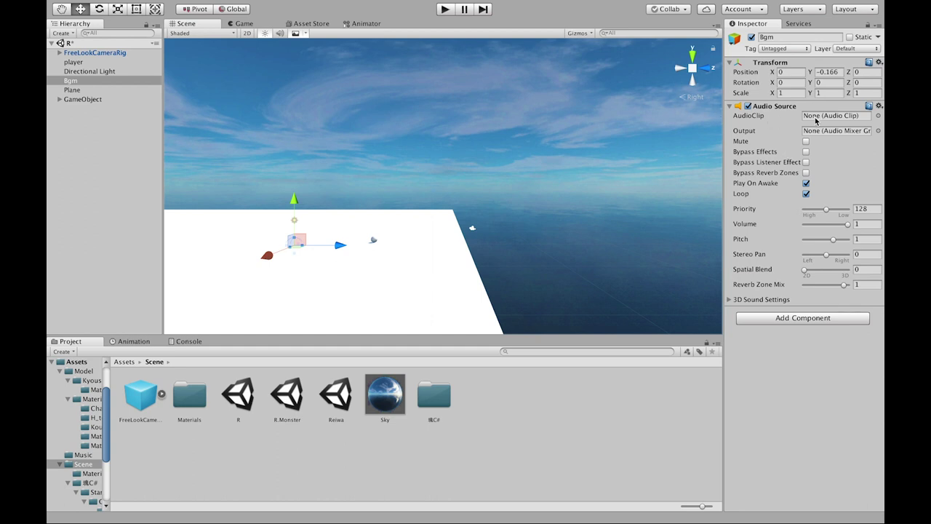
# - Expand the camera rig to view the Main Camera's settings, then collapse it
pyautogui.click(61, 53)
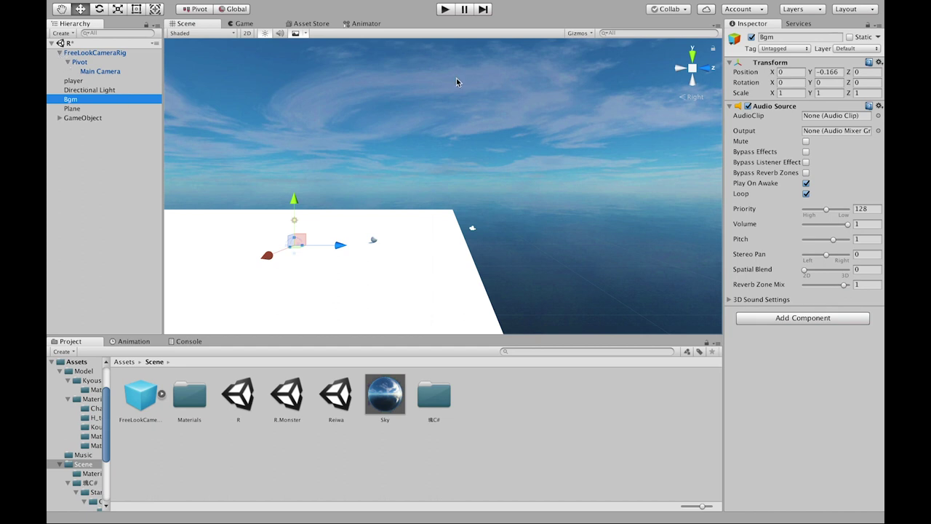
pyautogui.moveTo(126, 4)
pyautogui.click(88, 73)
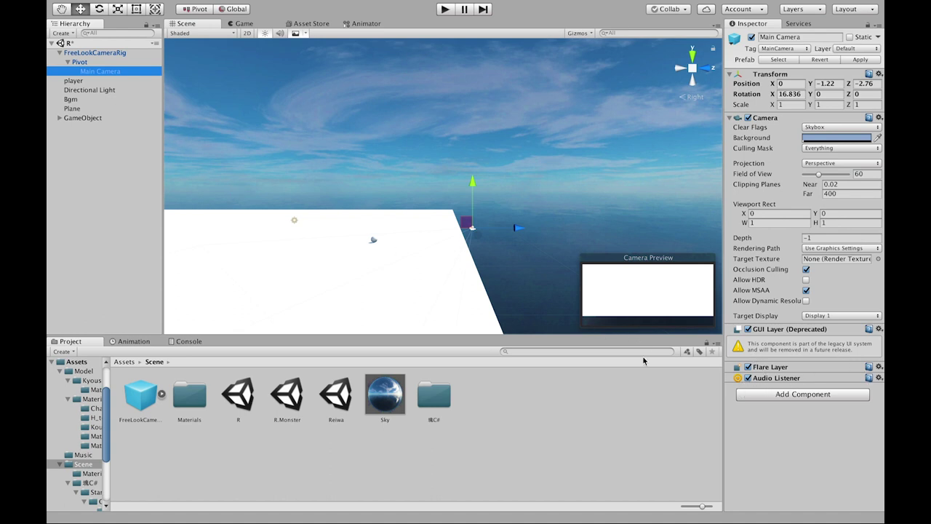
pyautogui.click(57, 53)
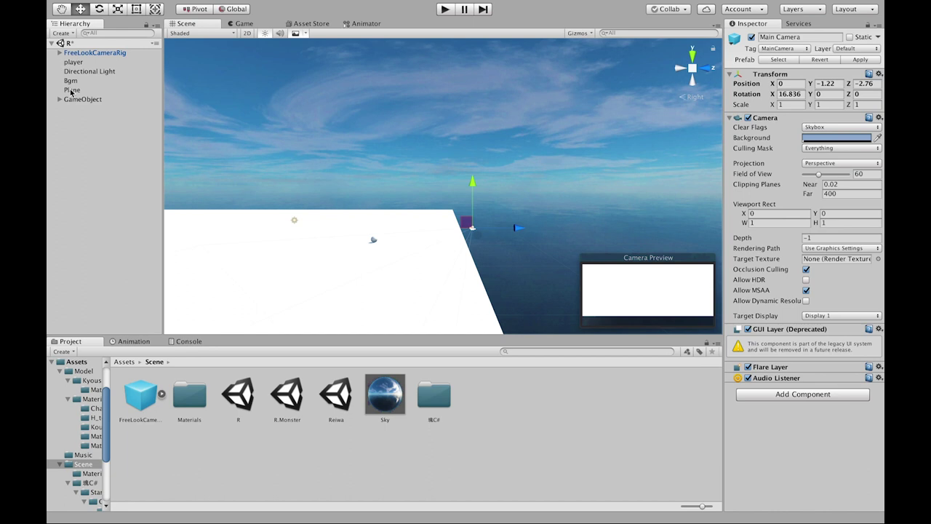
# - Inspect the Directional Light's settings, then select the player sphere to show its components
pyautogui.click(71, 72)
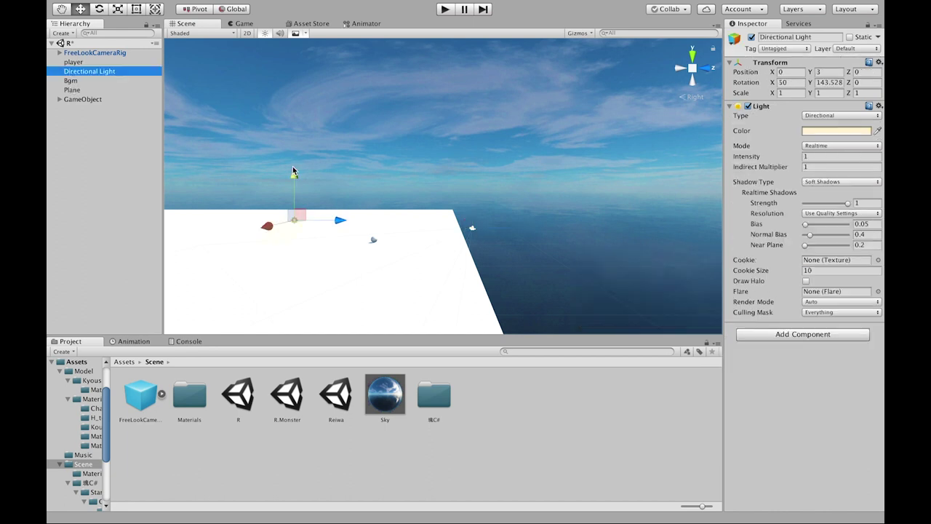
pyautogui.moveTo(256, 180); pyautogui.dragTo(350, 180, button='right')
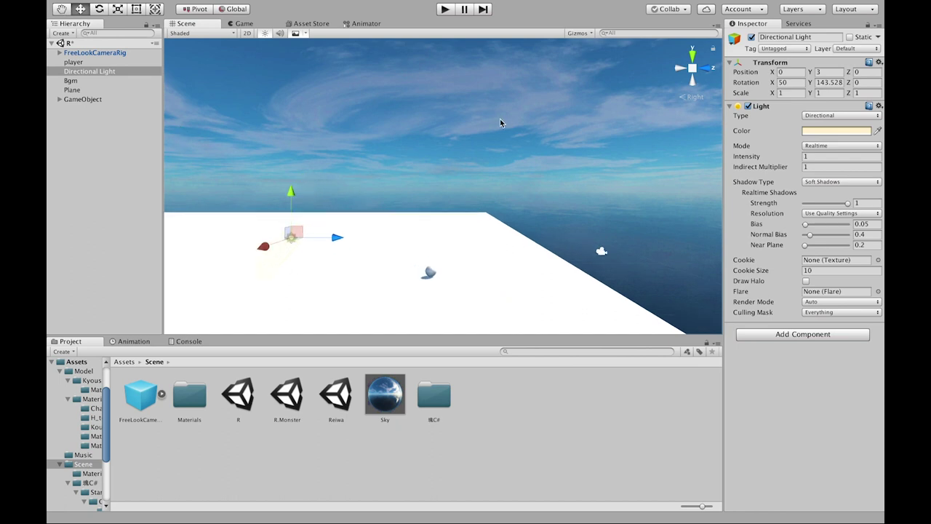
pyautogui.click(75, 62)
pyautogui.click(60, 53)
# - Collapse the camera rig, orbit from the Right view into Persp, and deselect the player
pyautogui.click(60, 54)
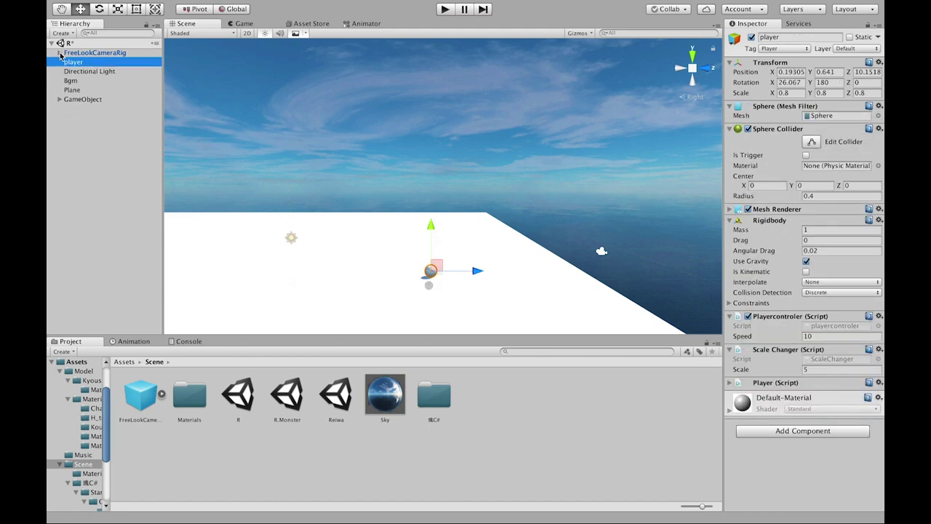
pyautogui.moveTo(313, 182)
pyautogui.mouseDown(button='right')
pyautogui.moveTo(308, 155)
pyautogui.moveTo(422, 186)
pyautogui.moveTo(401, 194)
pyautogui.moveTo(370, 184)
pyautogui.moveTo(434, 157)
pyautogui.mouseUp(button='right')
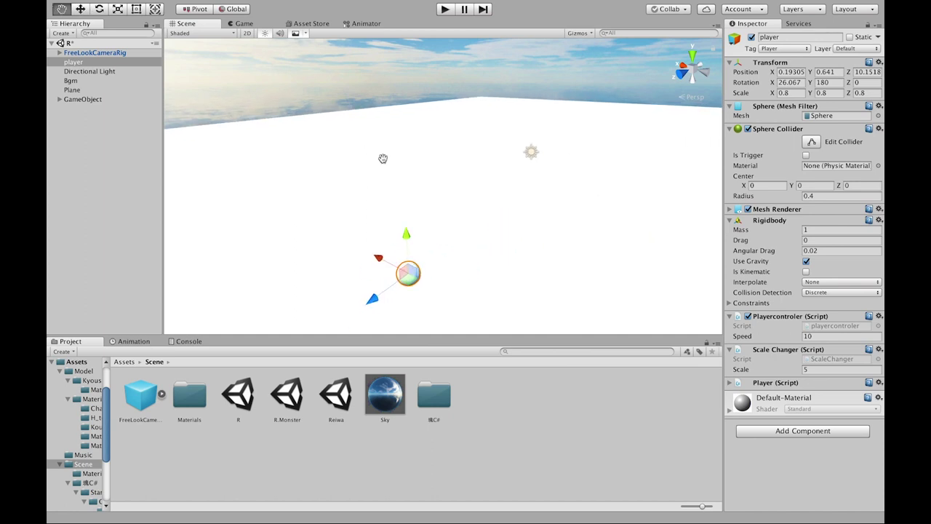
pyautogui.click(329, 440)
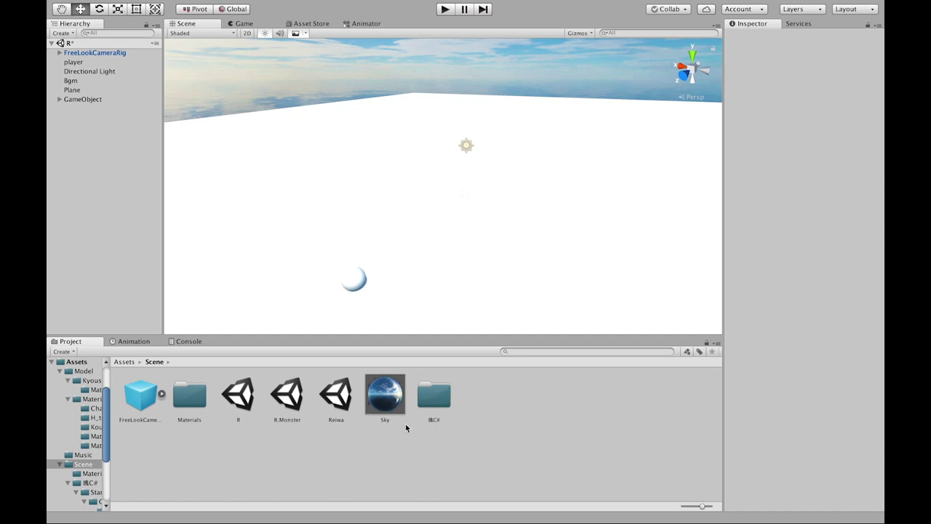
# - Open the 魂C# folder, frame the player, view the playercontroler script's code, and reselect the player
pyautogui.doubleClick(434, 396)
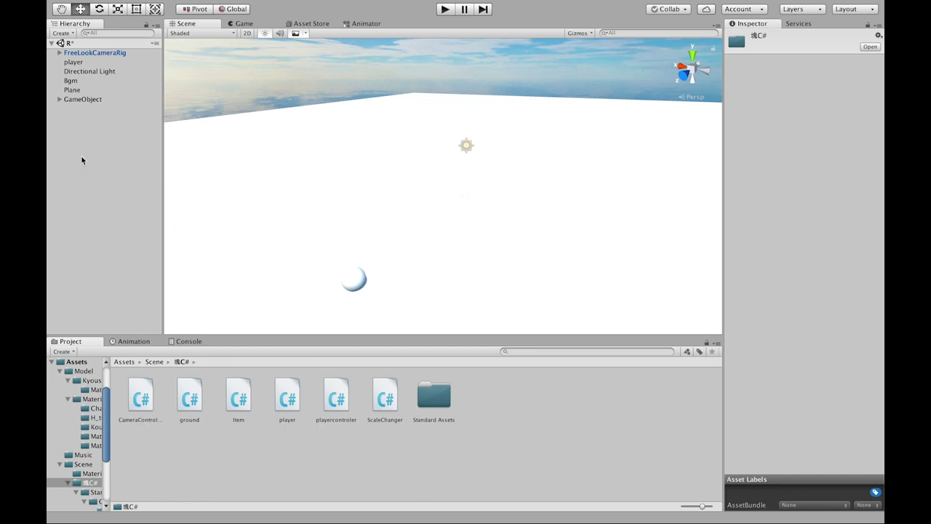
pyautogui.doubleClick(73, 62)
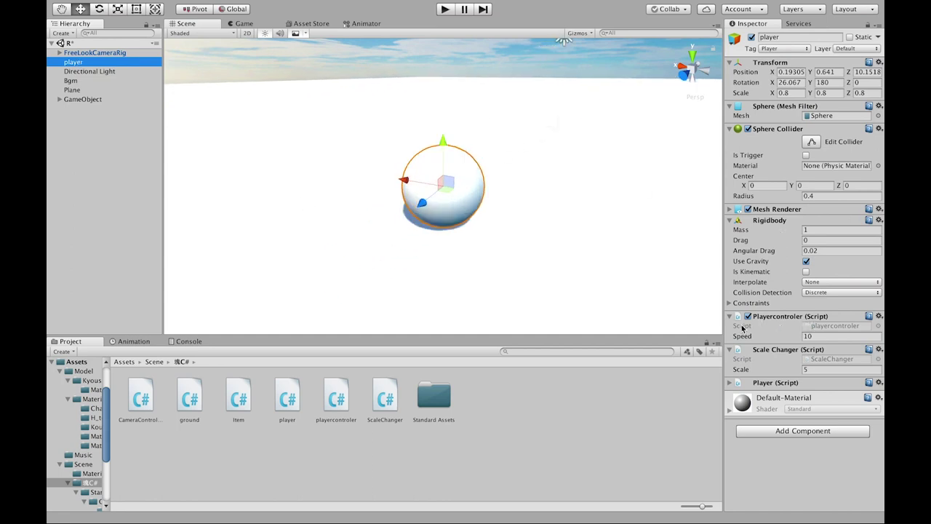
pyautogui.click(329, 399)
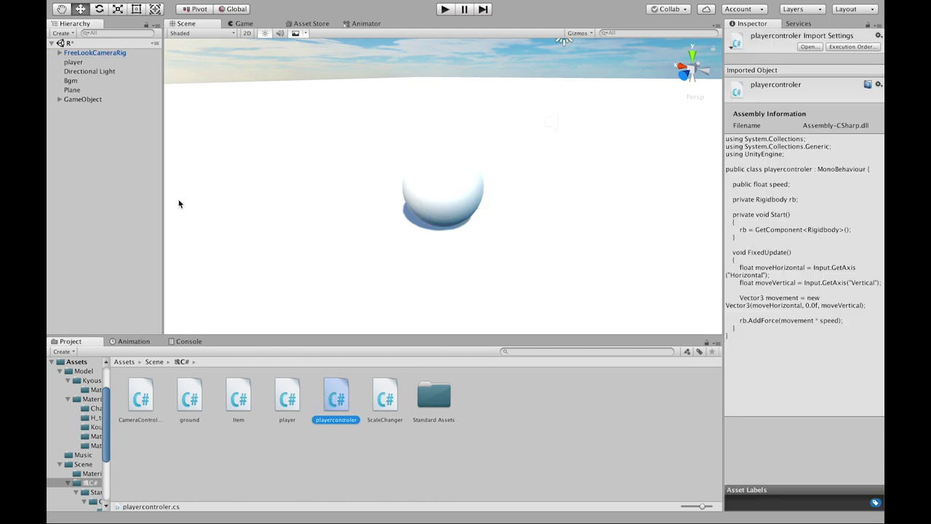
pyautogui.click(90, 63)
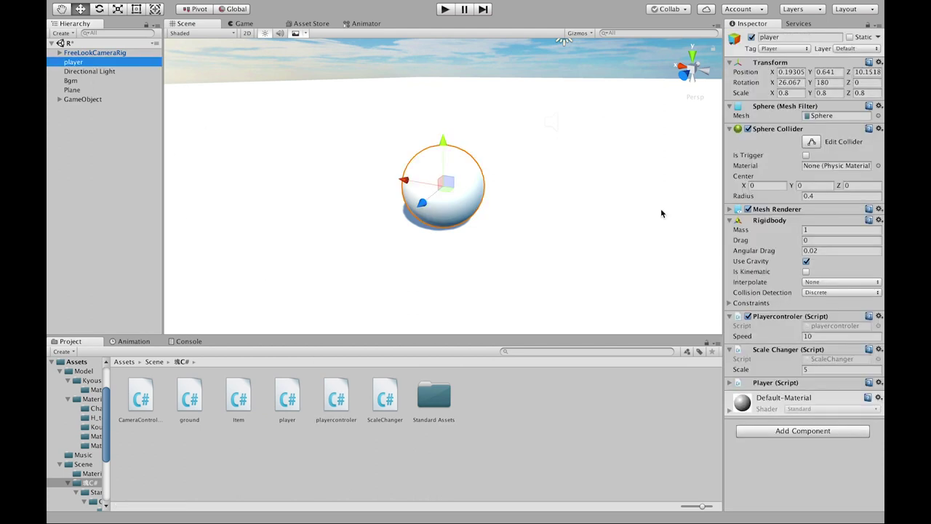
# - Add a Playercontroler script through Add Component by searching 'Pl', then undo the duplicate
pyautogui.click(794, 432)
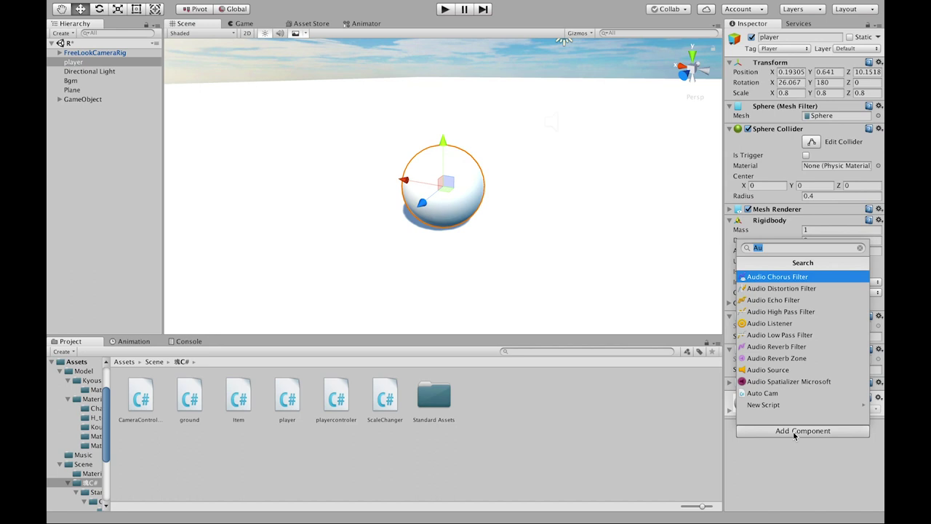
pyautogui.press('BackSpace')
pyautogui.press('BackSpace')
pyautogui.press('BackSpace')
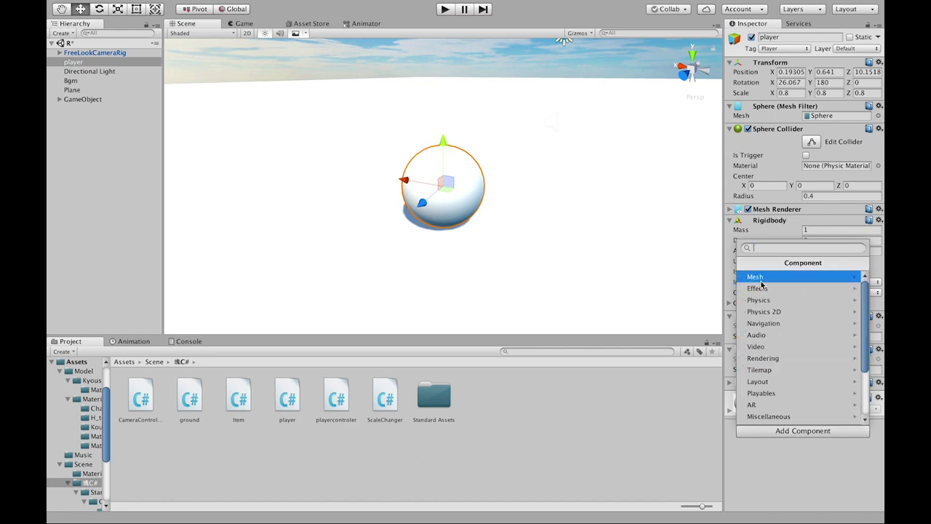
pyautogui.write('P')
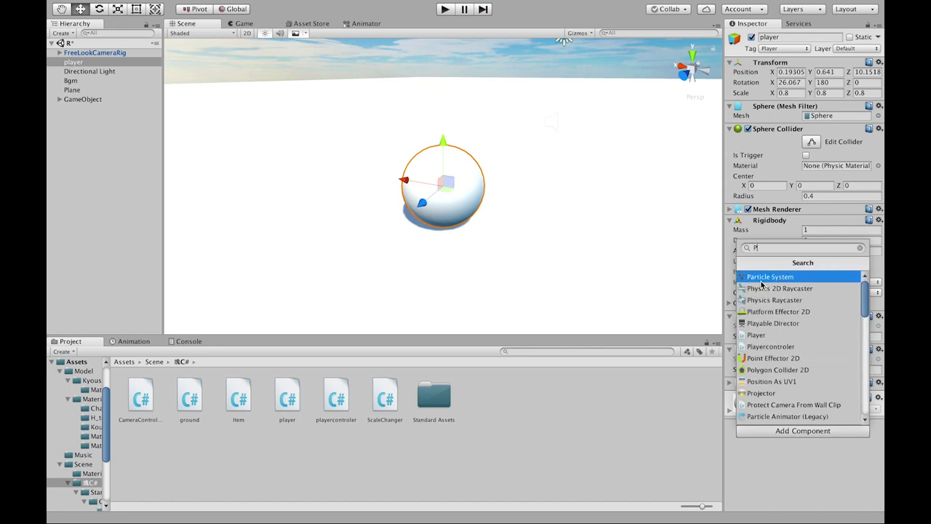
pyautogui.write('l')
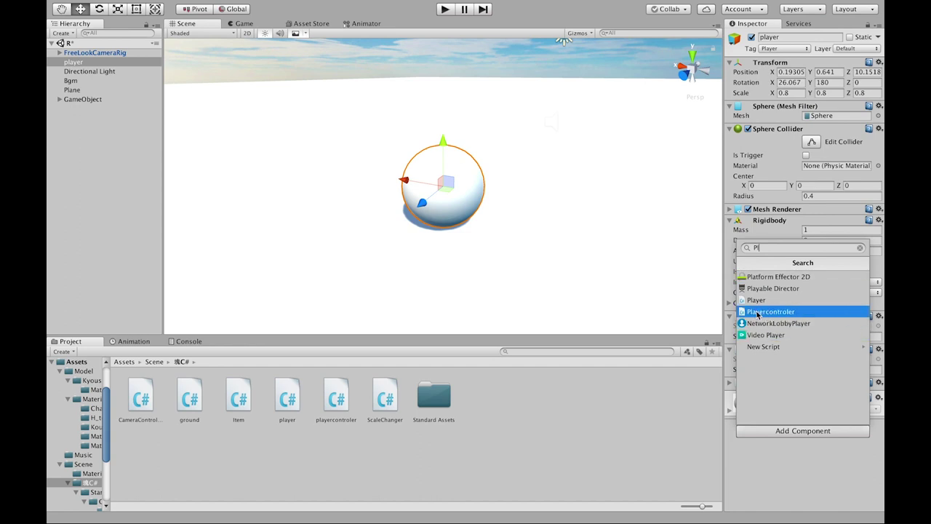
pyautogui.click(766, 318)
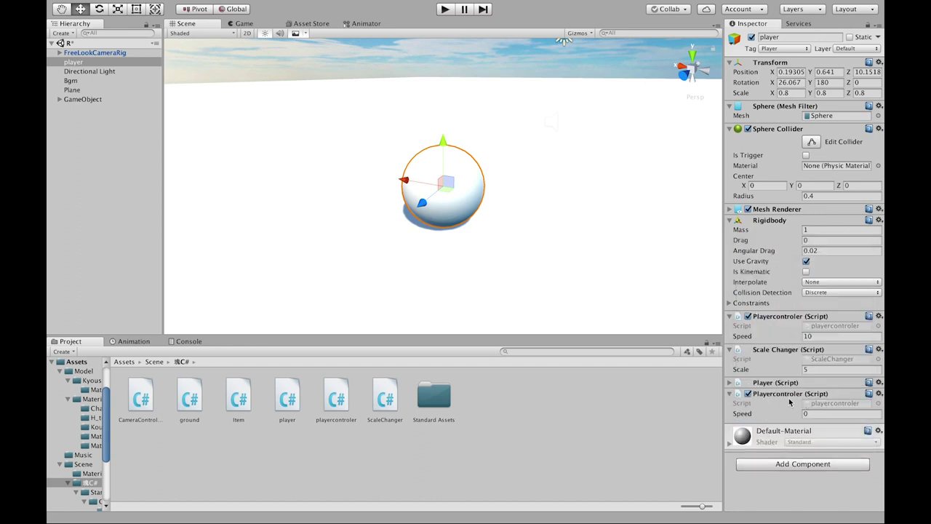
pyautogui.hotkey('ctrl', 'z')
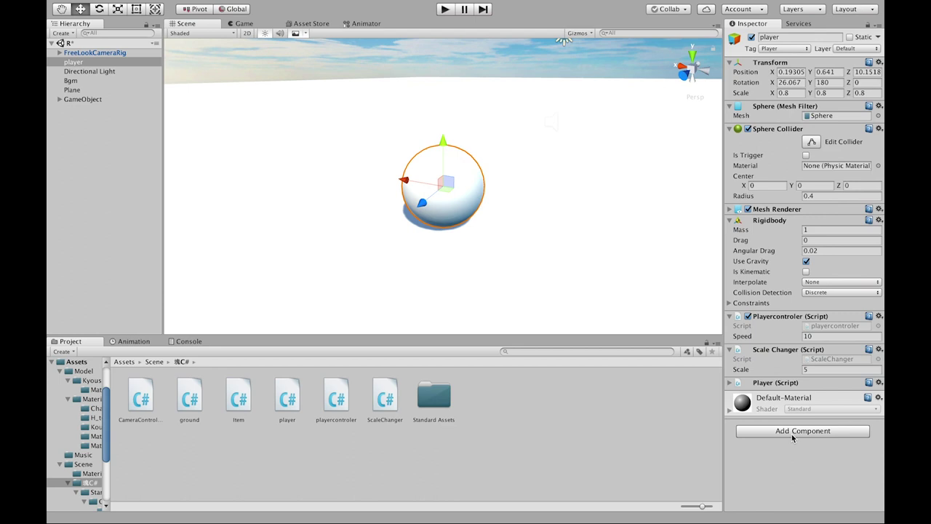
# - Dismiss the Add Component list and expand the Player (Script) component
pyautogui.click(791, 433)
pyautogui.press('BackSpace')
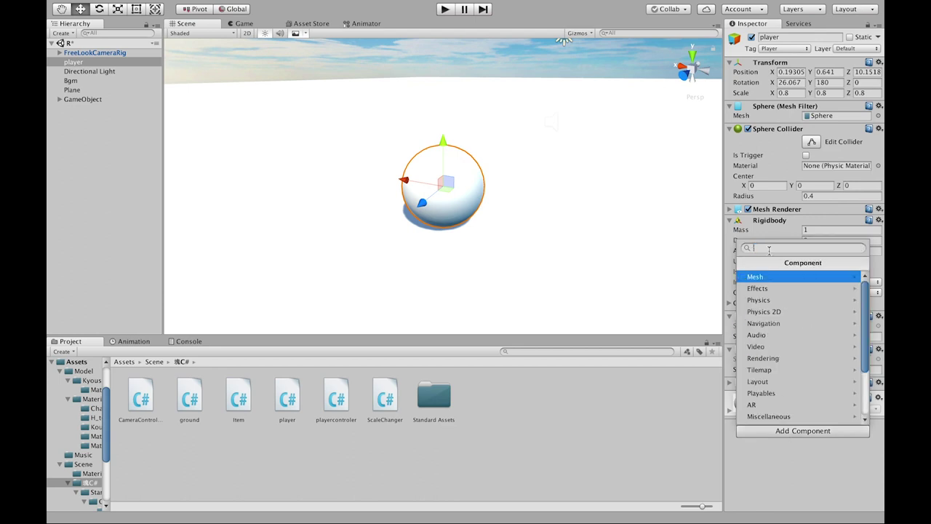
pyautogui.click(667, 392)
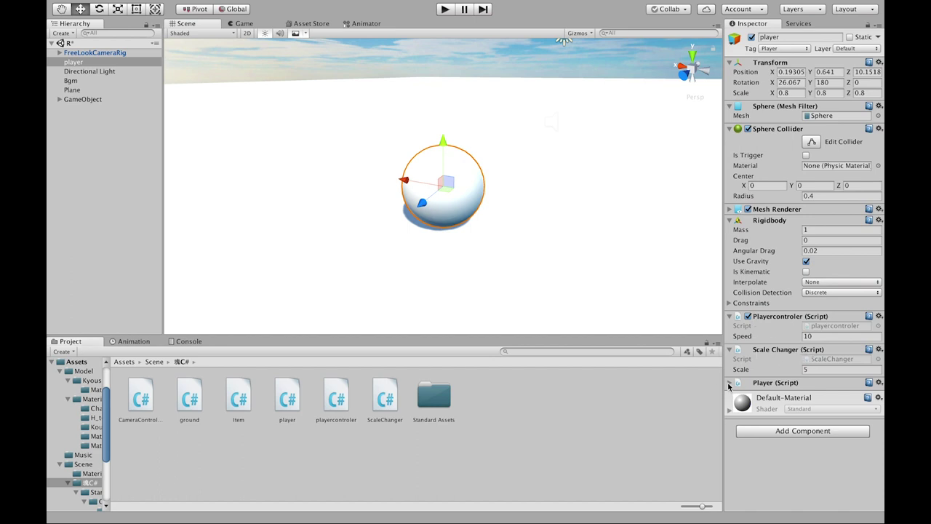
pyautogui.click(729, 384)
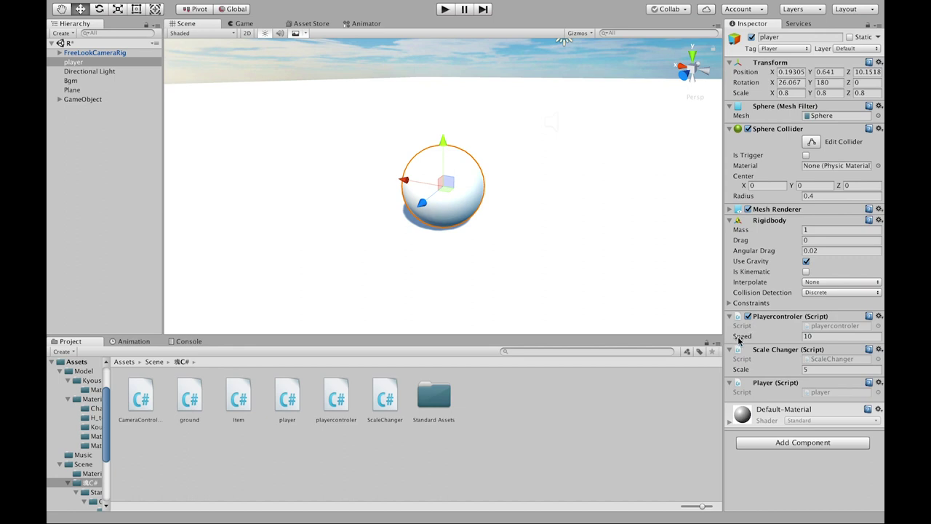
# - Touch the Playercontroler Speed field, left at 10, and zoom the Scene view
pyautogui.click(802, 336)
pyautogui.moveTo(768, 340); pyautogui.dragTo(774, 336)
pyautogui.scroll(-3, 537, 189)
pyautogui.scroll(-2, 537, 190)
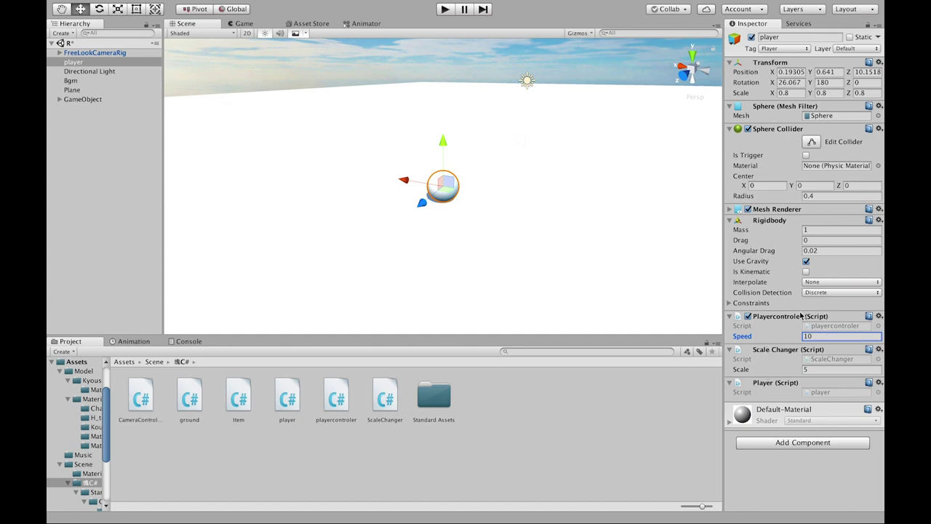
pyautogui.scroll(1, 469, 143)
pyautogui.scroll(2, 458, 131)
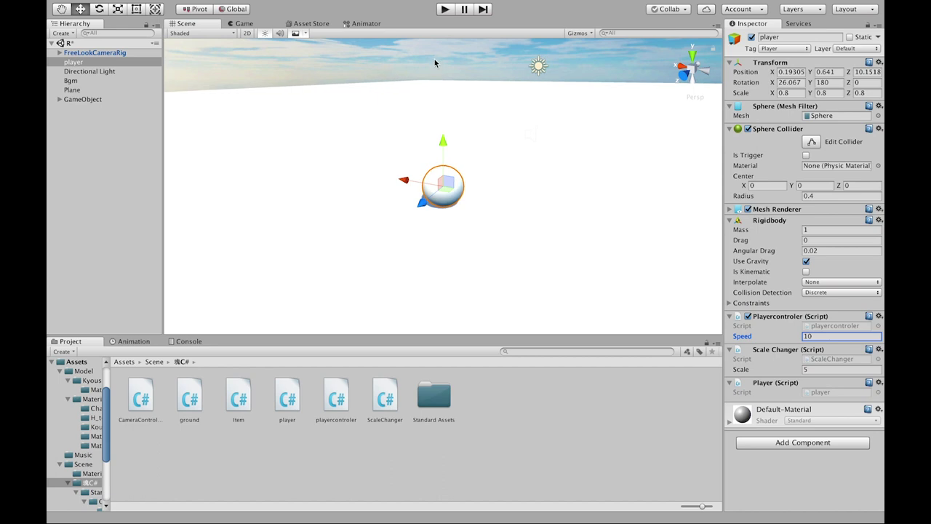
pyautogui.scroll(1, 478, 94)
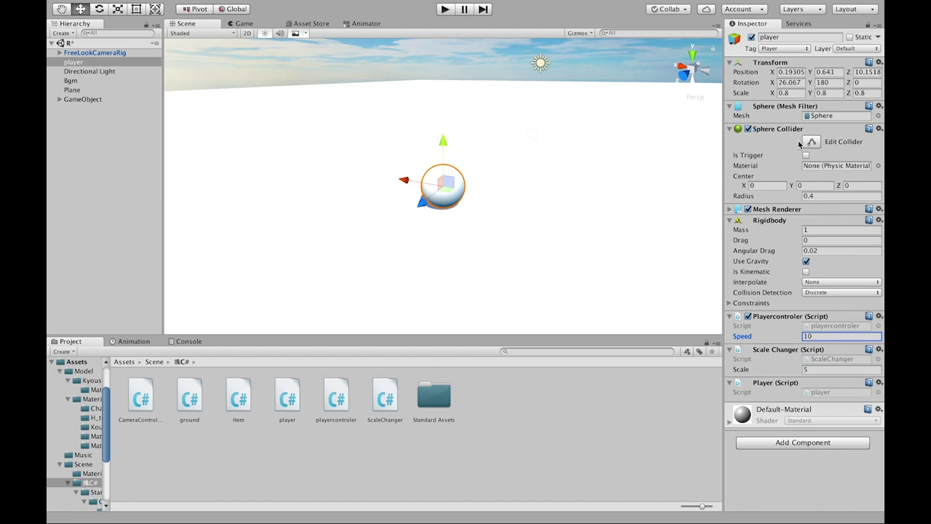
# - Turn on Sphere Collider editing and orbit around the ball to show its green outline
pyautogui.moveTo(470, 146)
pyautogui.mouseDown(button='middle')
pyautogui.moveTo(484, 182)
pyautogui.moveTo(462, 81)
pyautogui.mouseUp(button='middle')
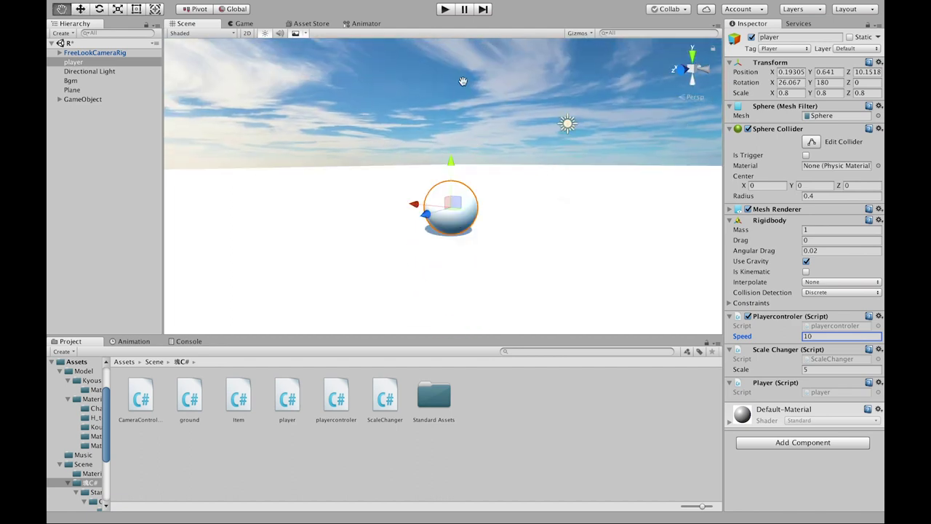
pyautogui.moveTo(509, 154); pyautogui.dragTo(509, 176, button='right')
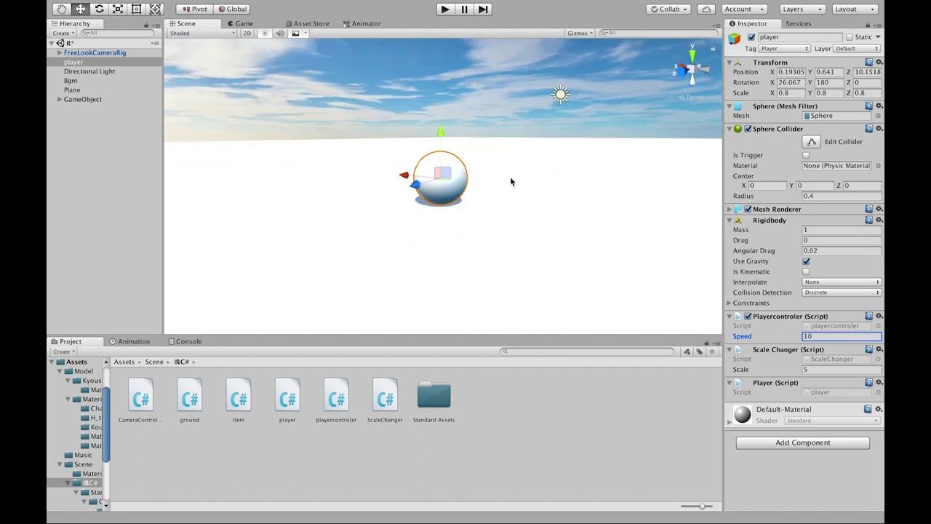
pyautogui.click(808, 143)
pyautogui.scroll(3, 536, 124)
pyautogui.scroll(3, 528, 120)
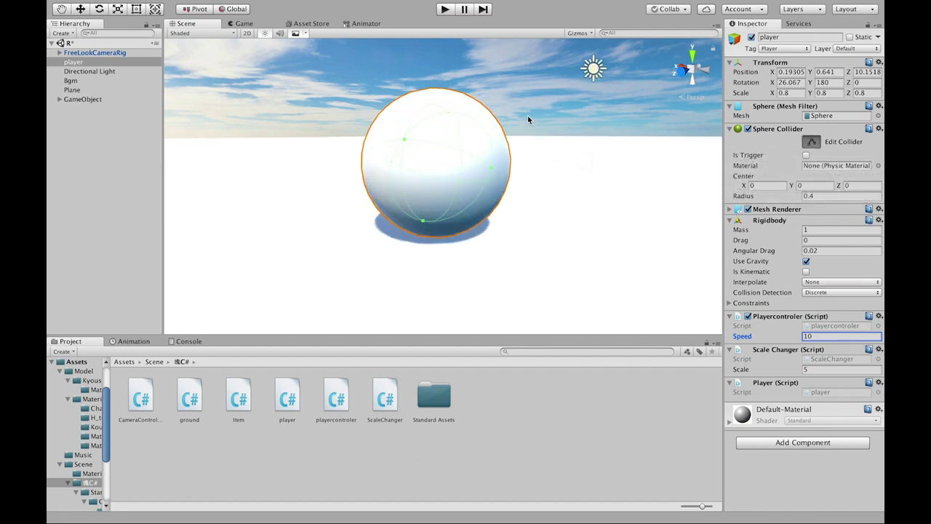
pyautogui.keyDown('alt'); pyautogui.moveTo(529, 121); pyautogui.dragTo(493, 152); pyautogui.keyUp('alt')
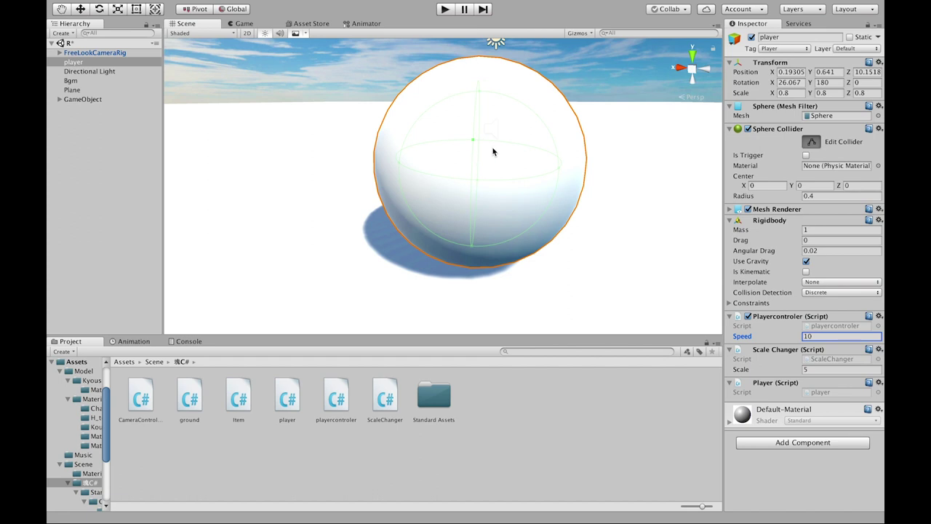
pyautogui.moveTo(542, 88)
pyautogui.keyDown('alt'); pyautogui.mouseDown()
pyautogui.moveTo(495, 119)
pyautogui.moveTo(484, 112)
pyautogui.mouseUp(); pyautogui.keyUp('alt')
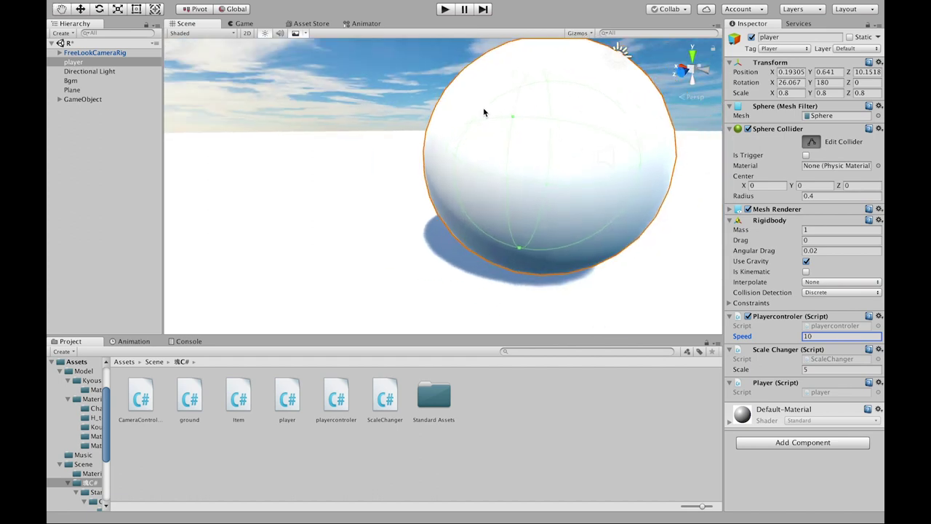
pyautogui.moveTo(557, 124)
pyautogui.keyDown('alt'); pyautogui.mouseDown()
pyautogui.moveTo(432, 150)
pyautogui.moveTo(449, 143)
pyautogui.mouseUp(); pyautogui.keyUp('alt')
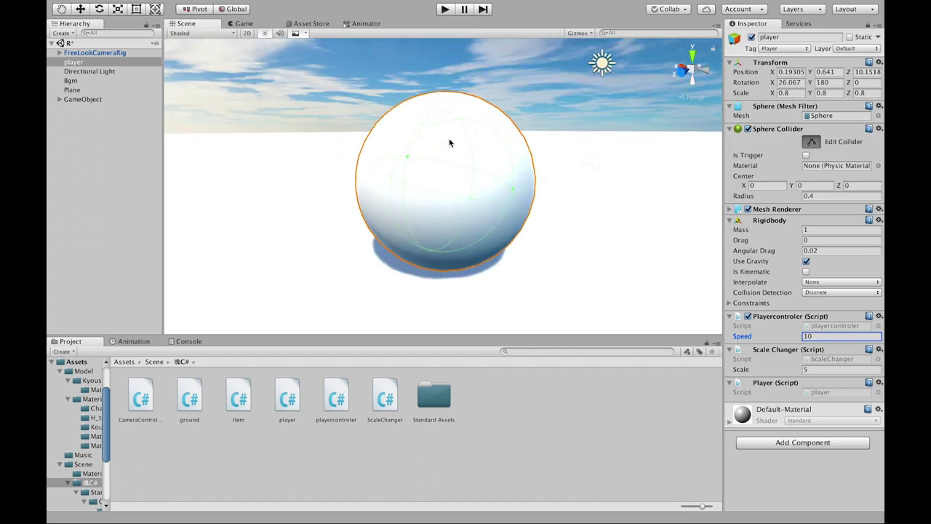
pyautogui.moveTo(382, 110)
pyautogui.keyDown('alt'); pyautogui.mouseDown()
pyautogui.moveTo(368, 99)
pyautogui.moveTo(418, 146)
pyautogui.moveTo(399, 119)
pyautogui.mouseUp(); pyautogui.keyUp('alt')
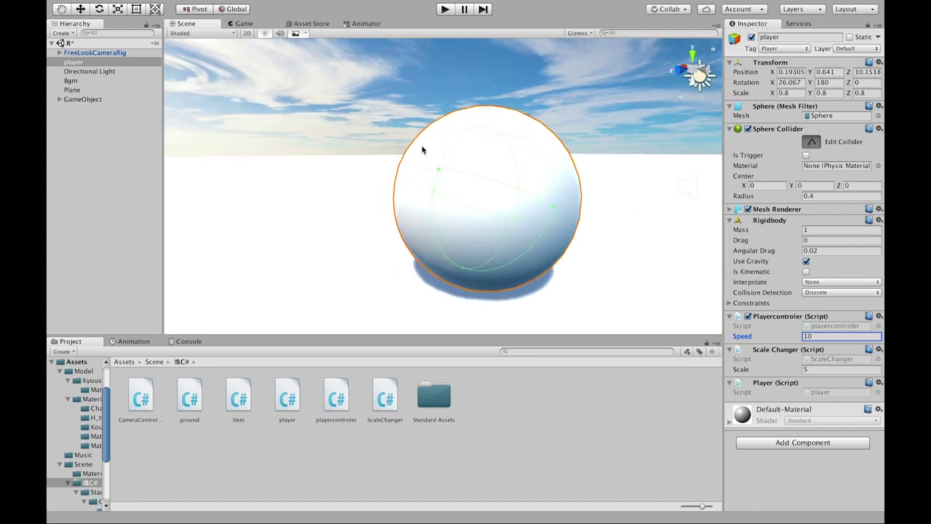
pyautogui.moveTo(421, 194); pyautogui.dragTo(454, 81, button='middle')
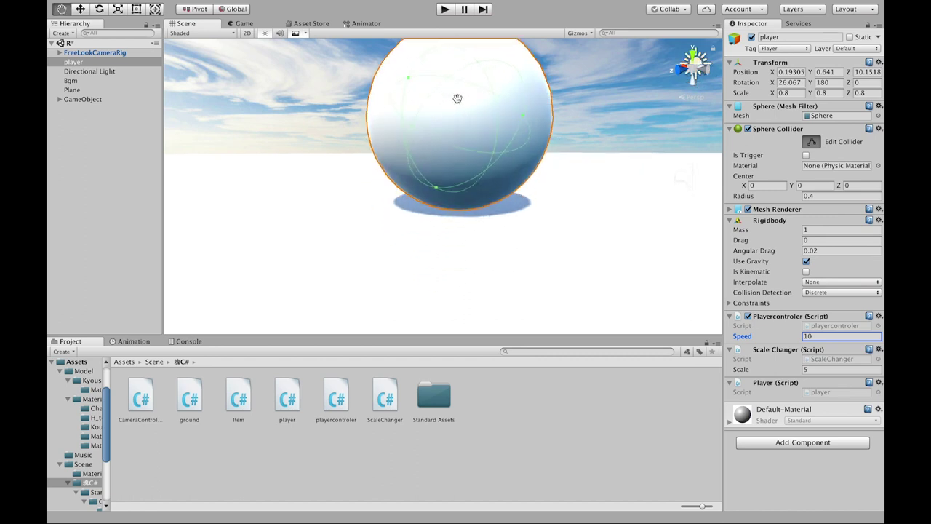
# - Frame the player ball with F and zoom in and out on it
pyautogui.press('f')
pyautogui.scroll(-3, 541, 141)
pyautogui.scroll(1, 490, 139)
pyautogui.scroll(2, 492, 141)
pyautogui.scroll(2, 691, 187)
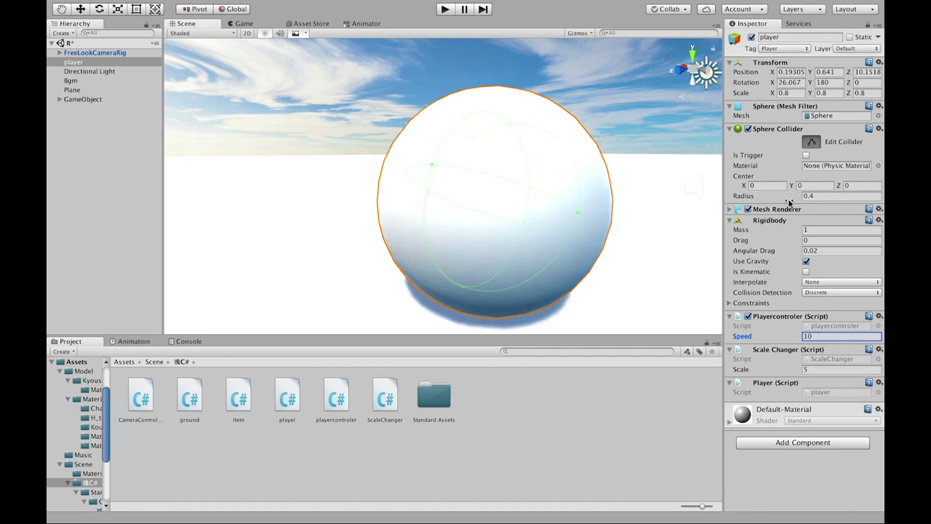
pyautogui.scroll(-3, 505, 145)
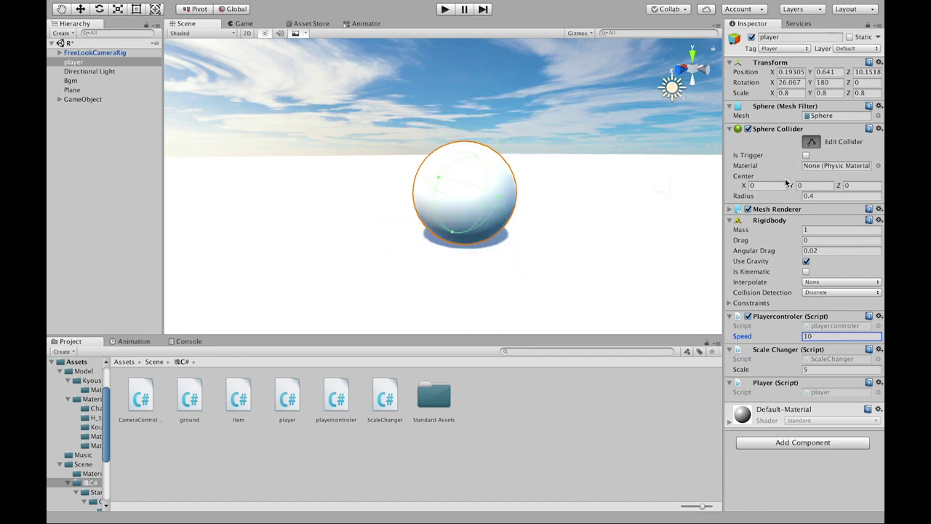
pyautogui.click(821, 195)
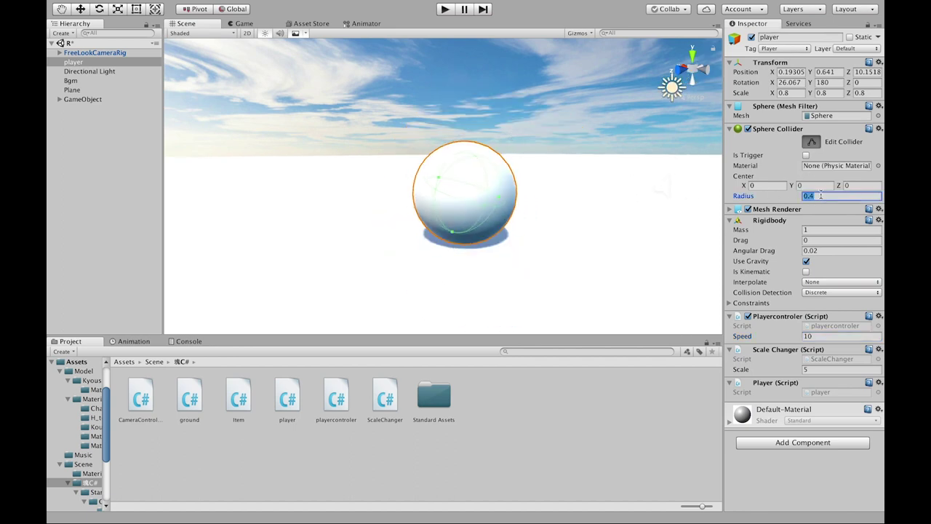
pyautogui.press('BackSpace')
pyautogui.write('0.5')
pyautogui.moveTo(430, 205); pyautogui.dragTo(323, 157, button='right')
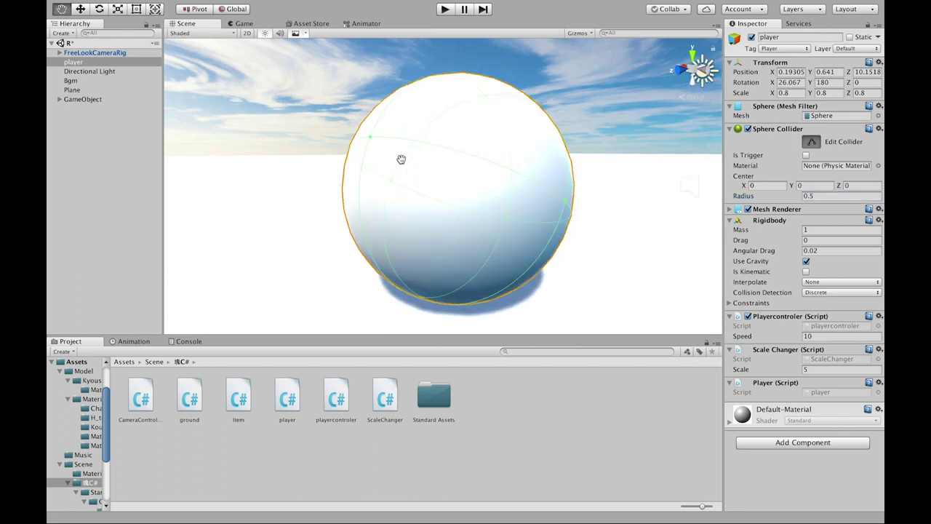
pyautogui.moveTo(323, 157); pyautogui.dragTo(232, 155, button='middle')
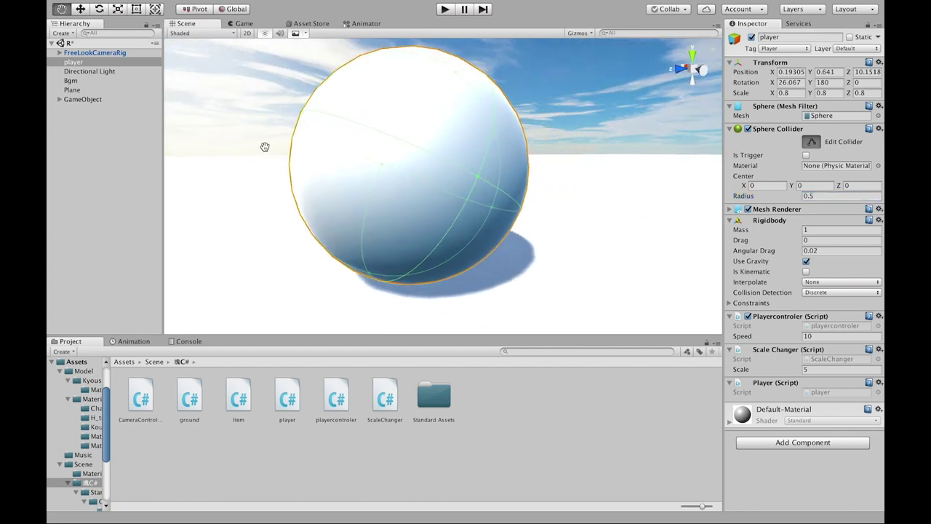
pyautogui.press('f')
pyautogui.scroll(5, 472, 158)
pyautogui.scroll(-5, 479, 157)
pyautogui.hotkey('ctrl', 'z')
pyautogui.scroll(5, 479, 158)
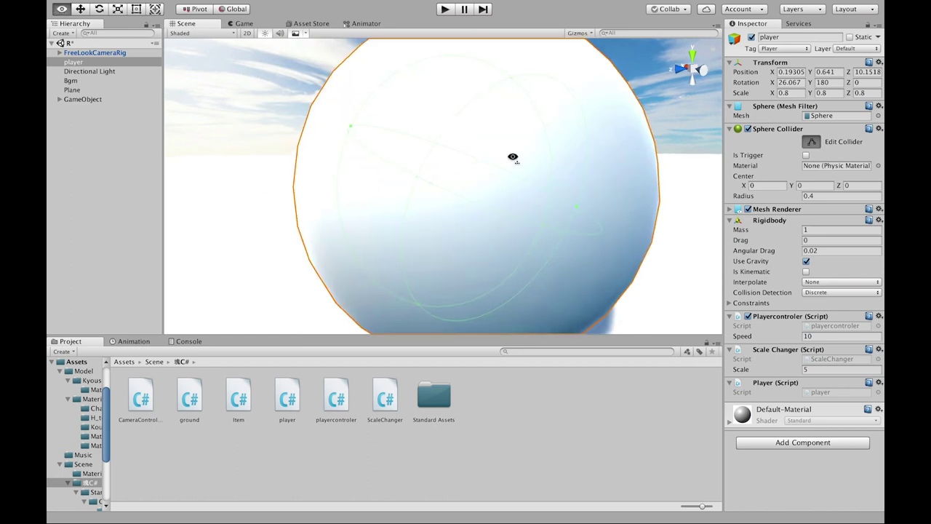
pyautogui.scroll(-6, 516, 172)
pyautogui.scroll(3, 543, 168)
pyautogui.scroll(2, 543, 166)
pyautogui.scroll(-2, 543, 165)
pyautogui.scroll(3, 544, 165)
pyautogui.scroll(-3, 544, 167)
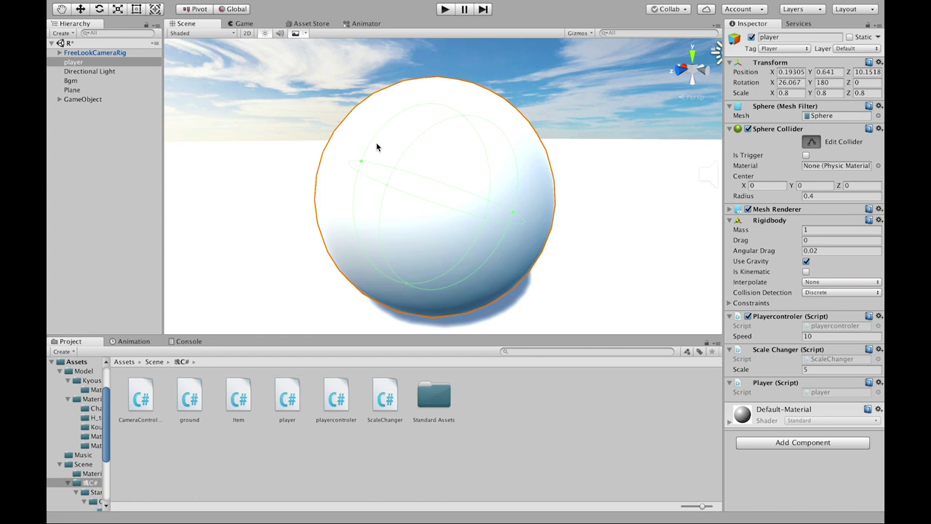
pyautogui.scroll(-1, 424, 148)
pyautogui.scroll(-1, 408, 133)
pyautogui.scroll(1, 374, 129)
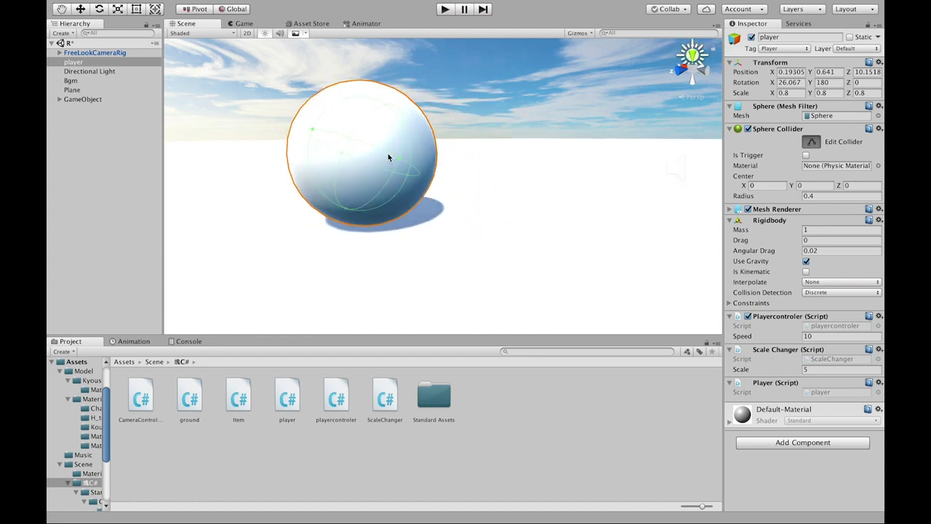
pyautogui.scroll(-1, 361, 148)
pyautogui.scroll(2, 359, 147)
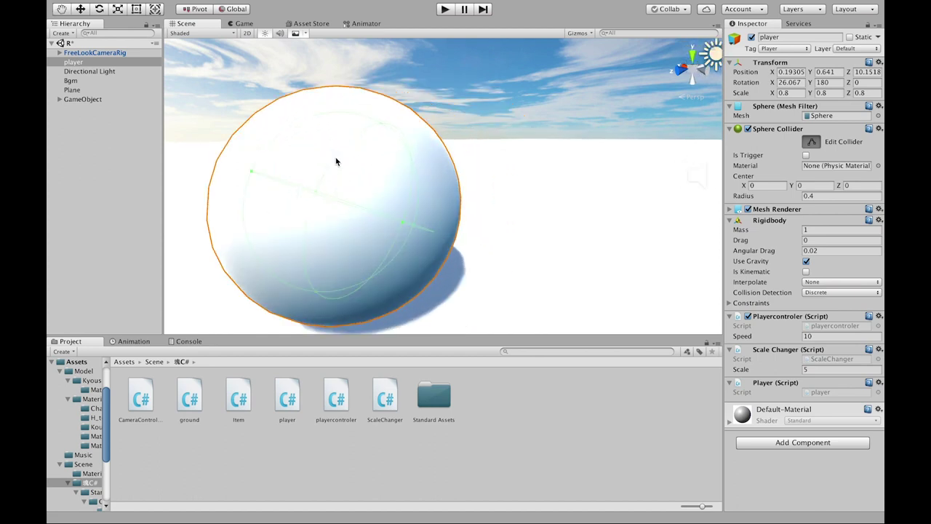
pyautogui.scroll(-2, 342, 162)
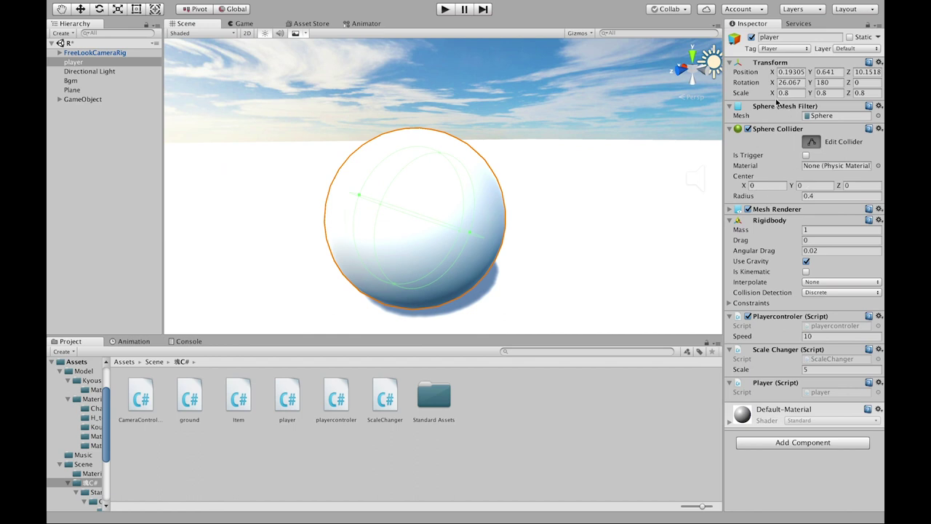
pyautogui.scroll(-5, 517, 121)
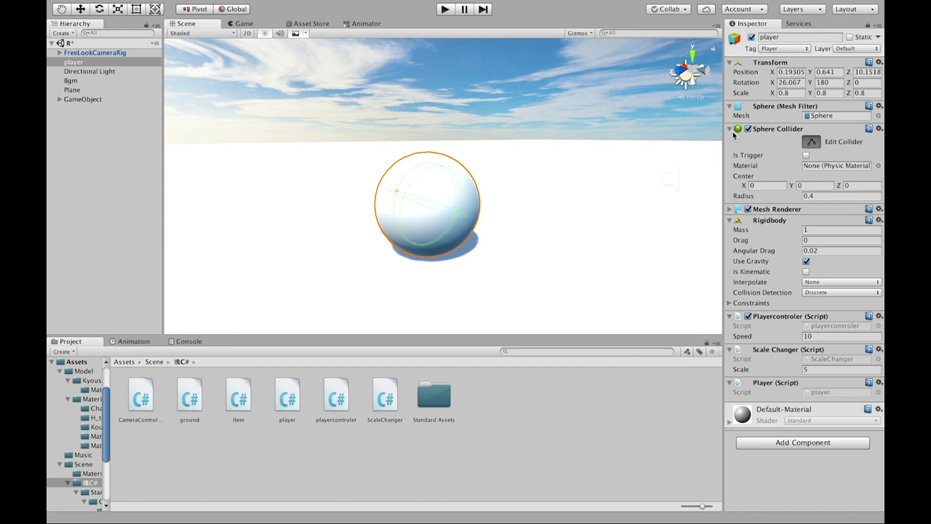
pyautogui.press('w')
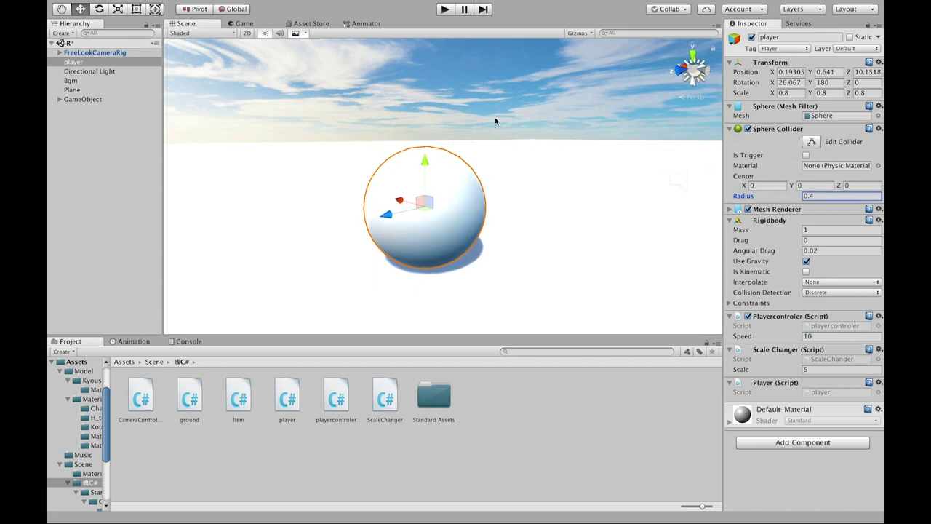
pyautogui.scroll(-2, 495, 121)
pyautogui.doubleClick(100, 62)
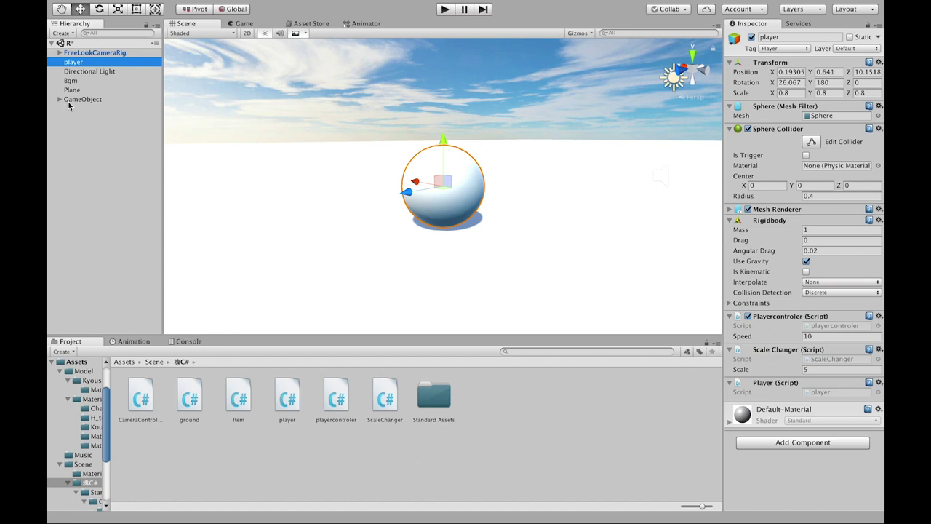
# - Expand GameObject, select MONSTER ENEGY, and tick its Mesh Renderer
pyautogui.click(59, 99)
pyautogui.click(92, 109)
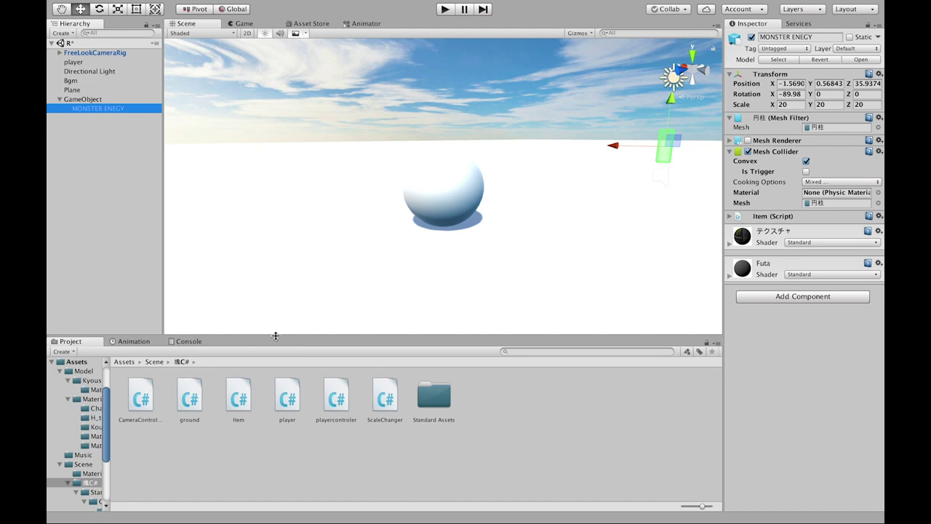
pyautogui.scroll(2, 567, 147)
pyautogui.scroll(-3, 596, 152)
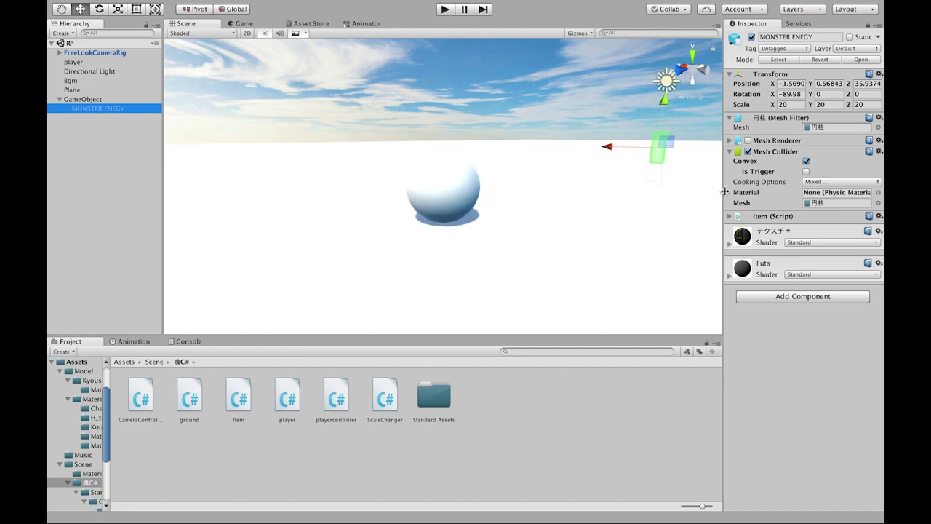
pyautogui.click(748, 140)
# - Frame the MONSTER ENEGY can in the Scene view and reselect it to show its components
pyautogui.moveTo(402, 129)
pyautogui.keyDown('alt'); pyautogui.mouseDown()
pyautogui.moveTo(447, 102)
pyautogui.moveTo(459, 138)
pyautogui.mouseUp(); pyautogui.keyUp('alt')
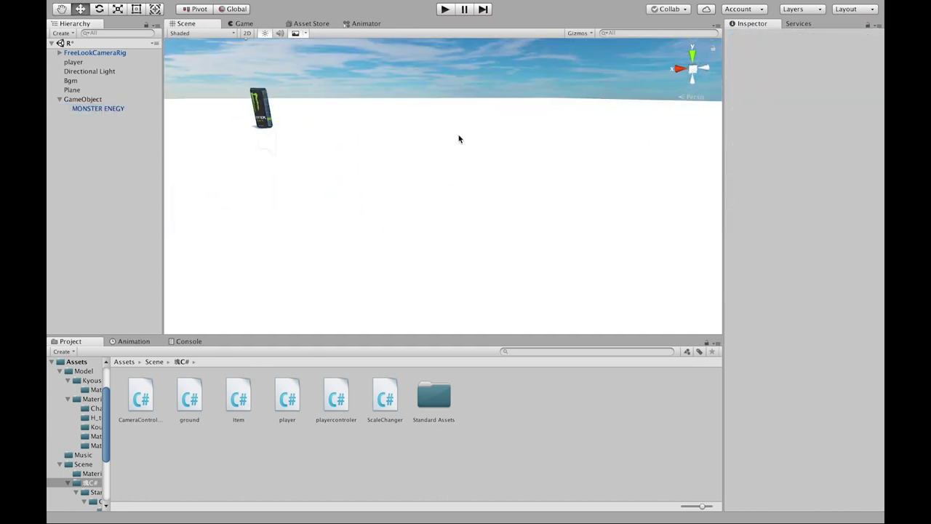
pyautogui.doubleClick(99, 109)
pyautogui.click(370, 48)
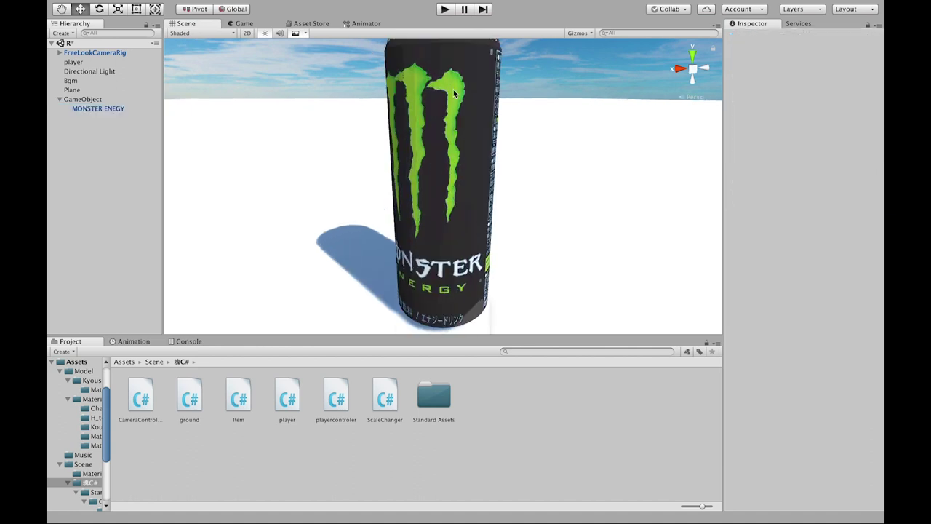
pyautogui.click(96, 108)
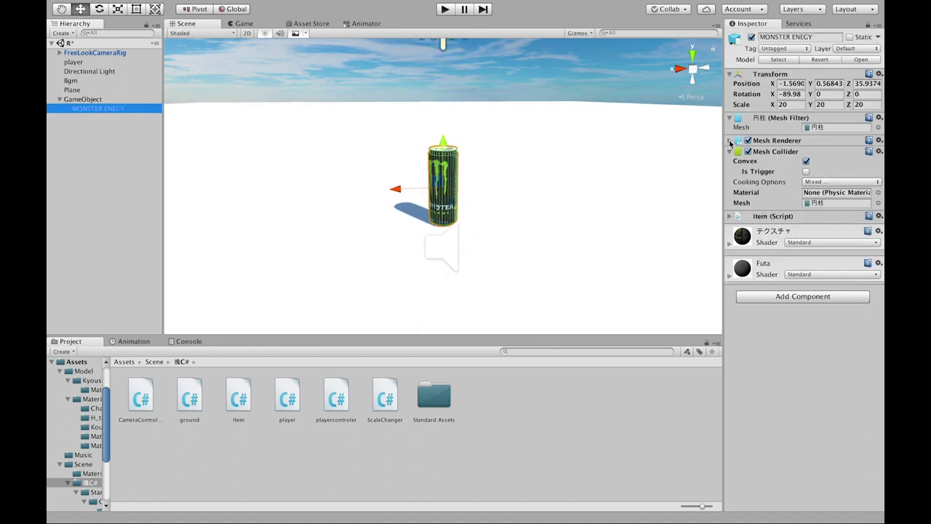
pyautogui.click(779, 298)
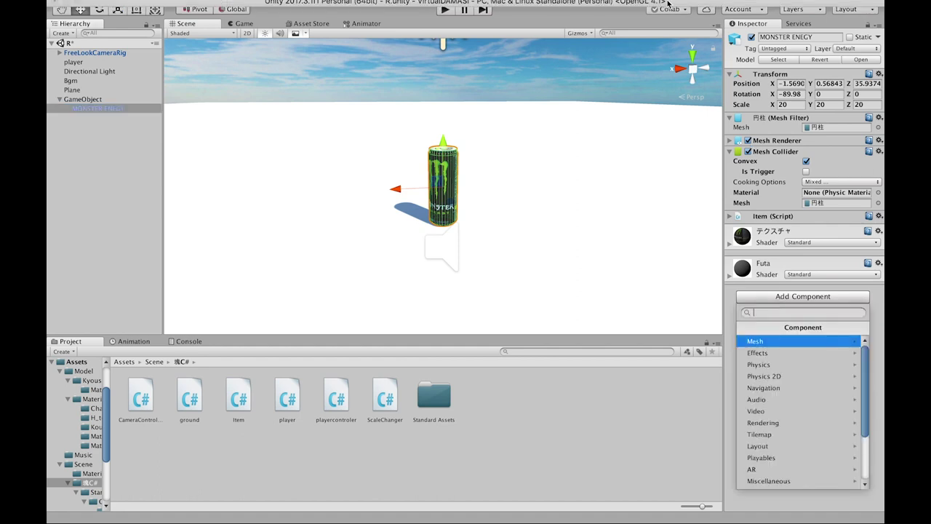
pyautogui.write('M')
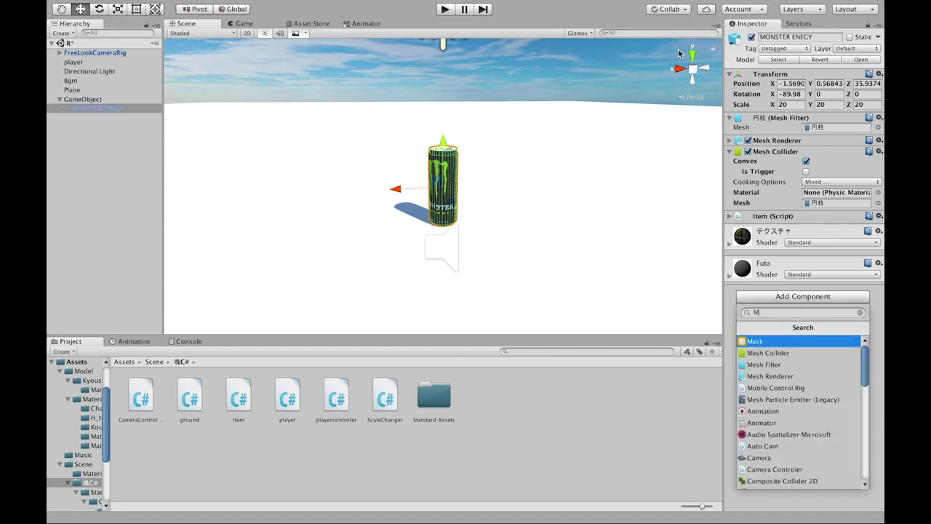
pyautogui.click(796, 356)
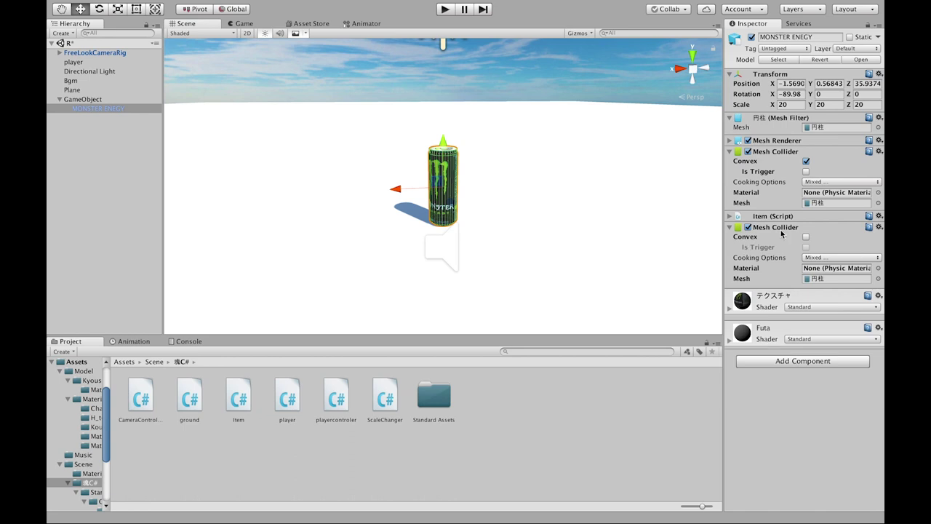
pyautogui.hotkey('ctrl', 'z')
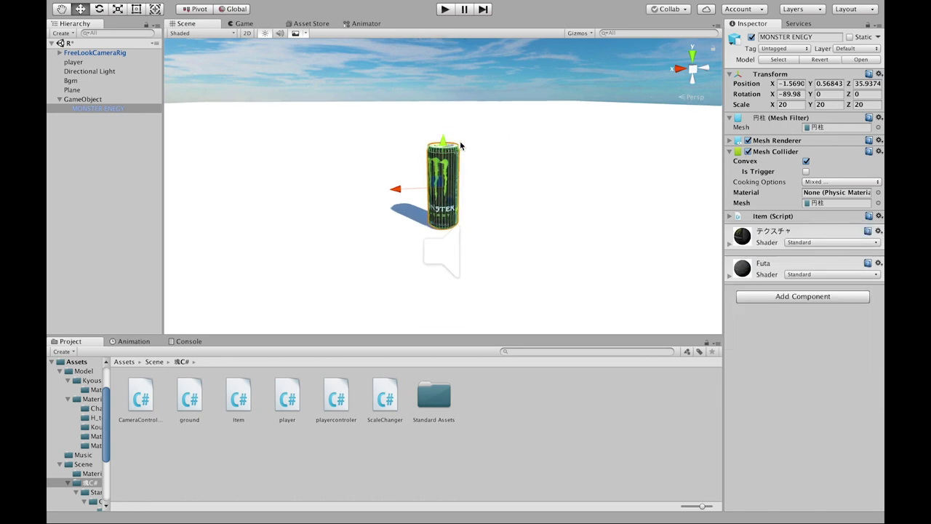
pyautogui.keyDown('alt'); pyautogui.moveTo(461, 148); pyautogui.dragTo(443, 117); pyautogui.keyUp('alt')
pyautogui.scroll(5, 419, 94)
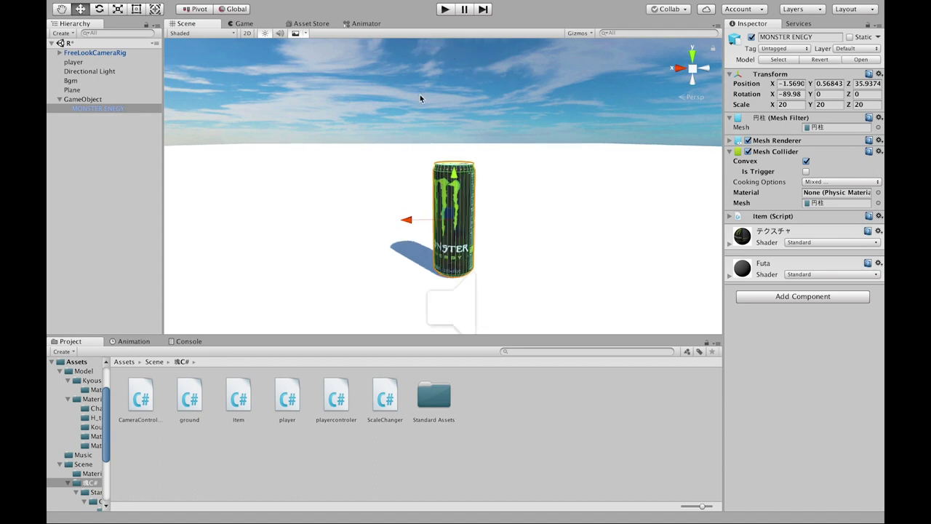
pyautogui.click(805, 161)
pyautogui.click(805, 162)
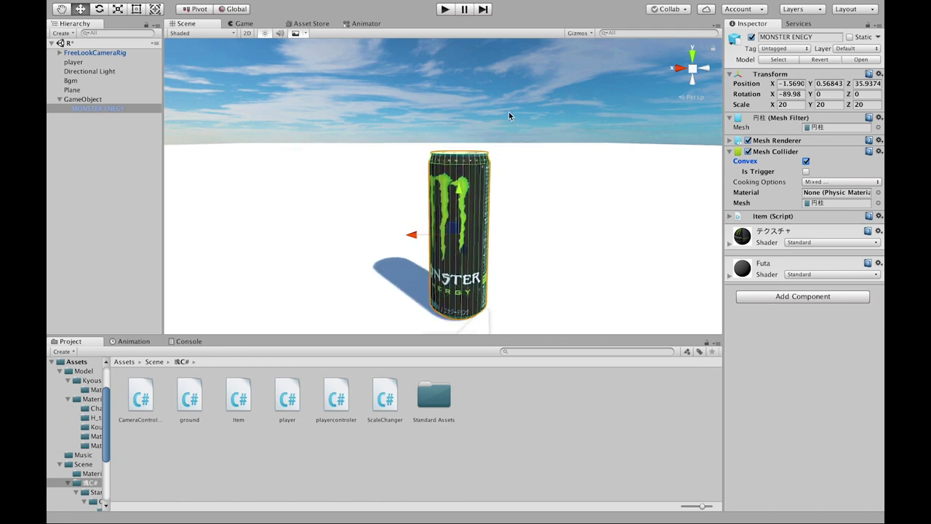
pyautogui.scroll(3, 509, 111)
pyautogui.moveTo(489, 140); pyautogui.dragTo(466, 153, button='middle')
pyautogui.scroll(-2, 466, 154)
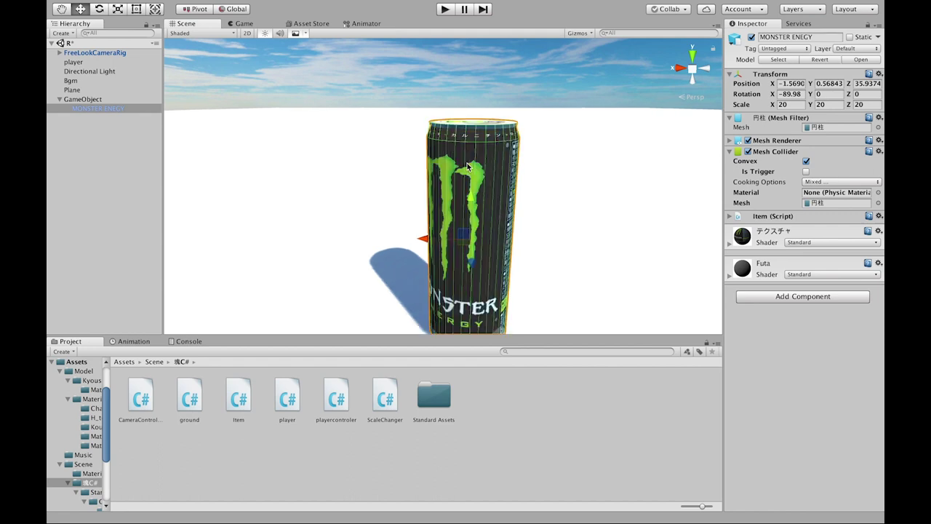
pyautogui.scroll(2, 451, 165)
pyautogui.moveTo(451, 166)
pyautogui.mouseDown(button='middle')
pyautogui.moveTo(369, 207)
pyautogui.moveTo(466, 282)
pyautogui.mouseUp(button='middle')
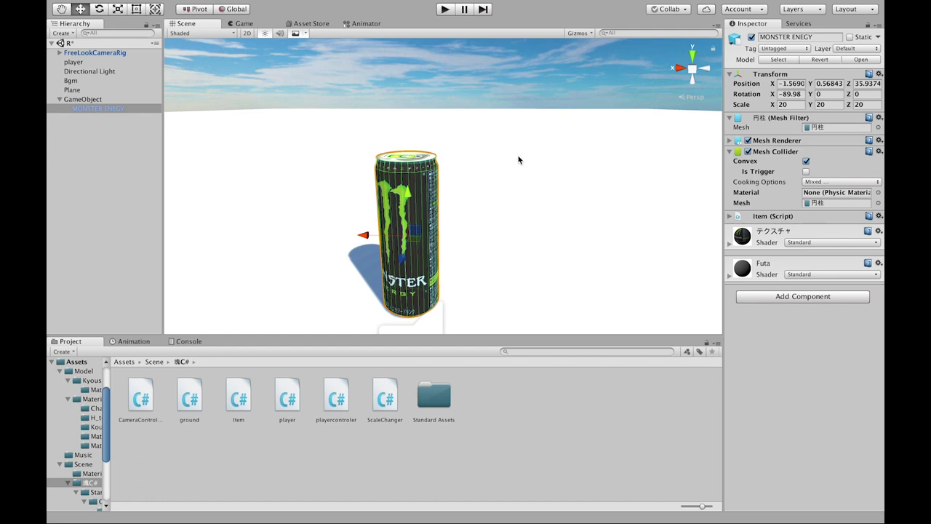
pyautogui.keyDown('alt'); pyautogui.moveTo(498, 183); pyautogui.dragTo(570, 154); pyautogui.keyUp('alt')
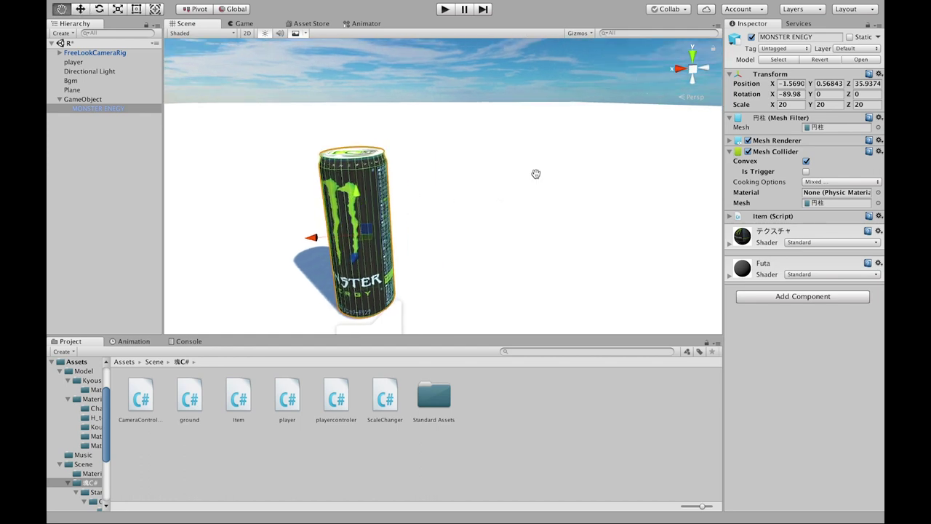
pyautogui.click(88, 62)
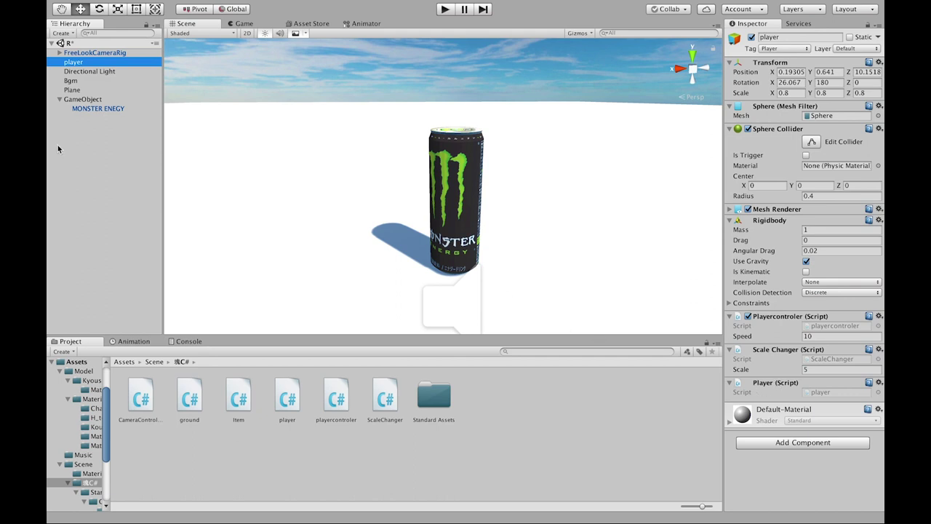
pyautogui.click(78, 108)
pyautogui.keyDown('alt'); pyautogui.moveTo(488, 151); pyautogui.dragTo(497, 136); pyautogui.keyUp('alt')
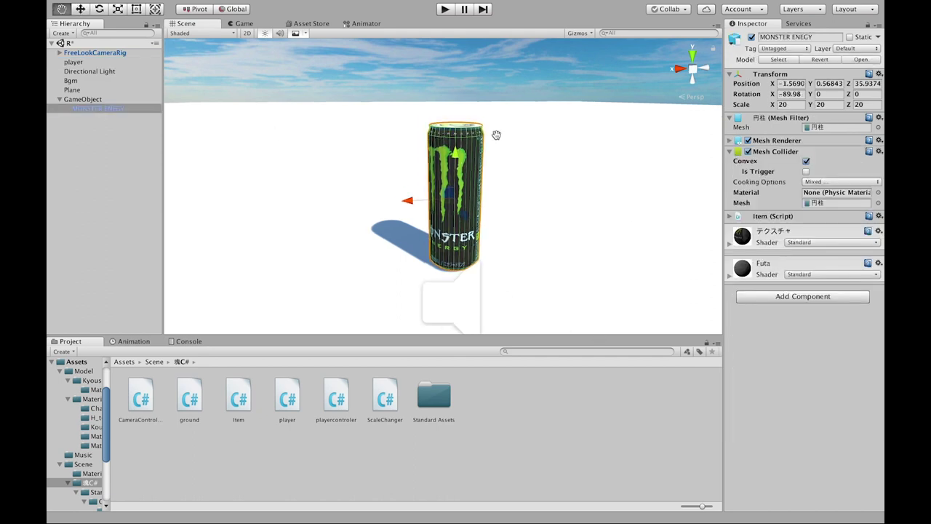
pyautogui.moveTo(555, 150)
pyautogui.keyDown('alt'); pyautogui.mouseDown()
pyautogui.moveTo(534, 144)
pyautogui.moveTo(693, 196)
pyautogui.mouseUp(); pyautogui.keyUp('alt')
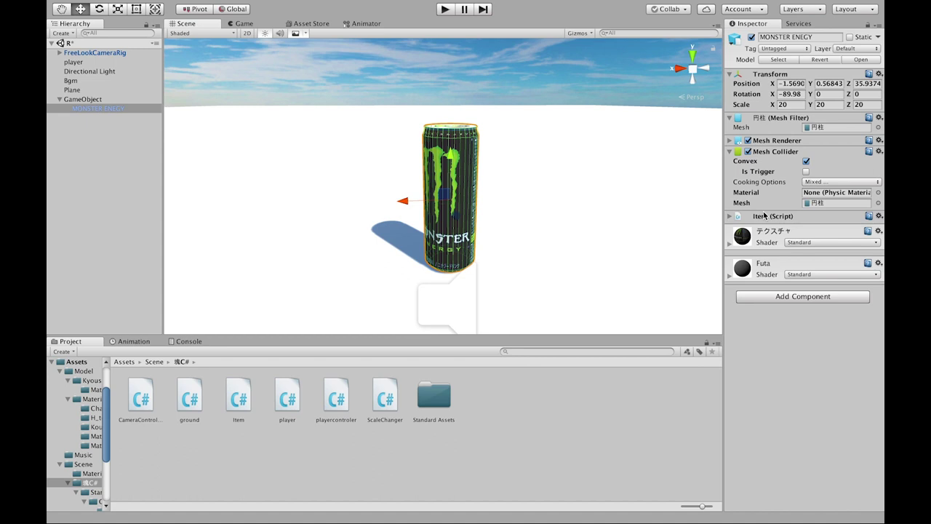
pyautogui.click(233, 404)
pyautogui.click(122, 109)
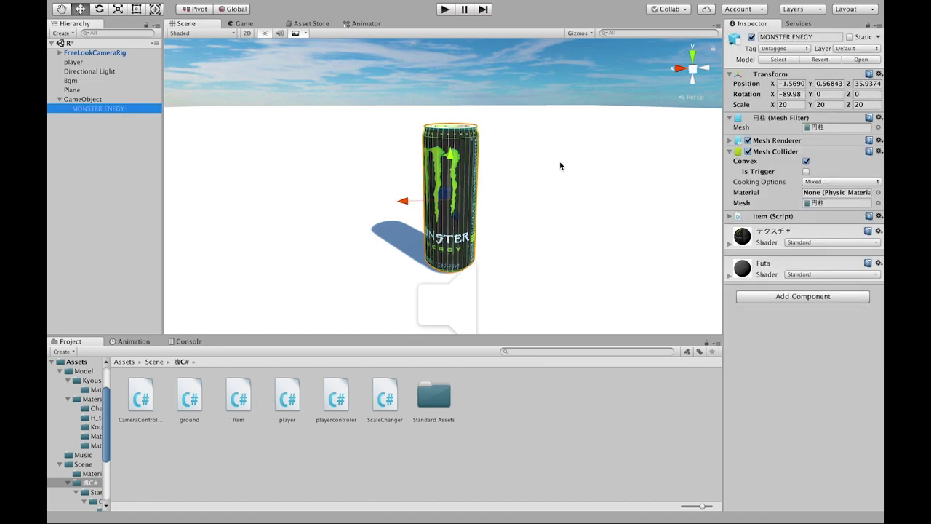
pyautogui.click(786, 296)
pyautogui.write('i')
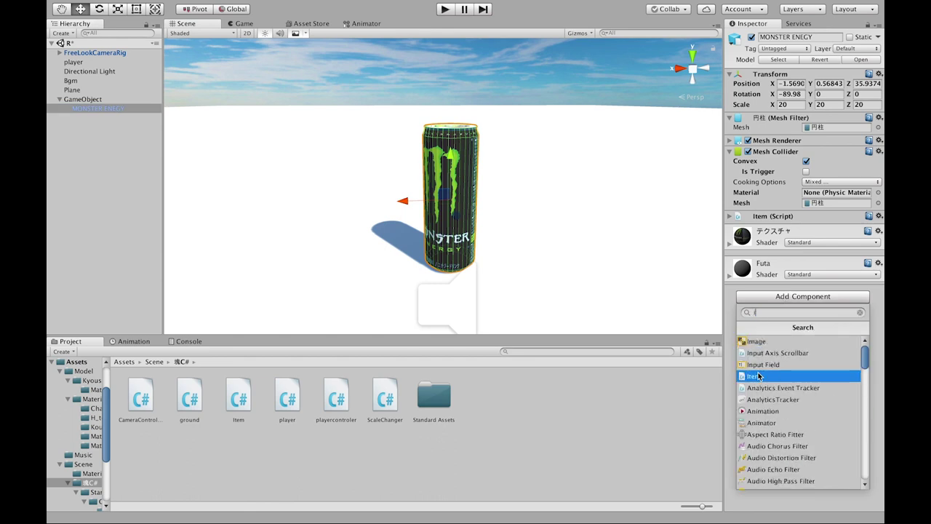
pyautogui.click(751, 376)
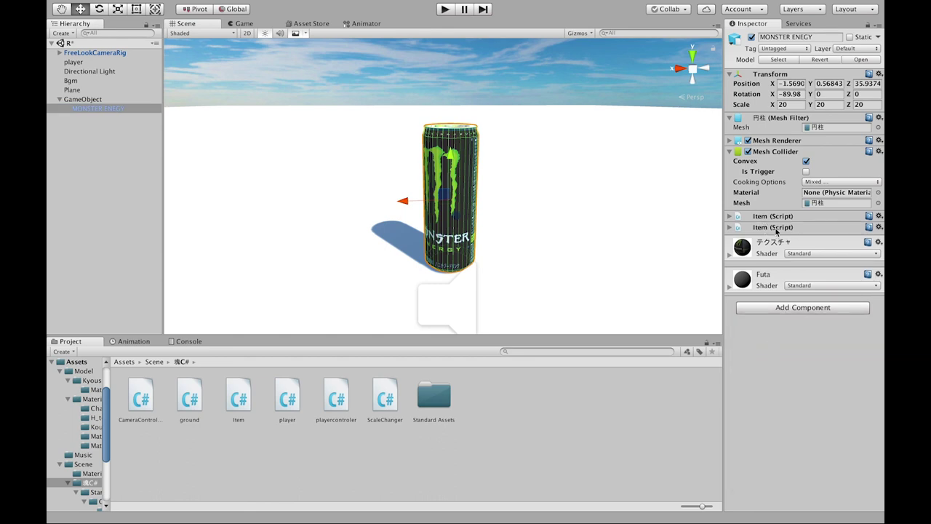
pyautogui.hotkey('ctrl', 'z')
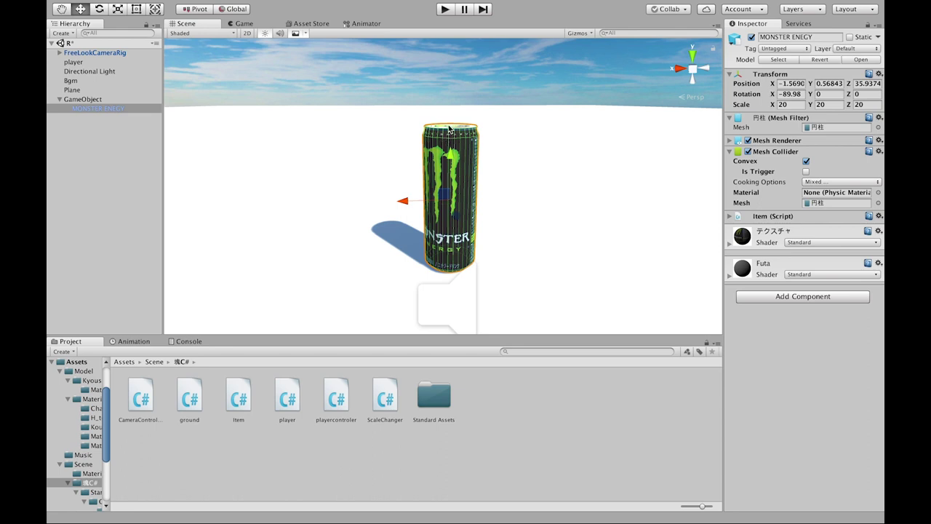
pyautogui.scroll(-2, 390, 196)
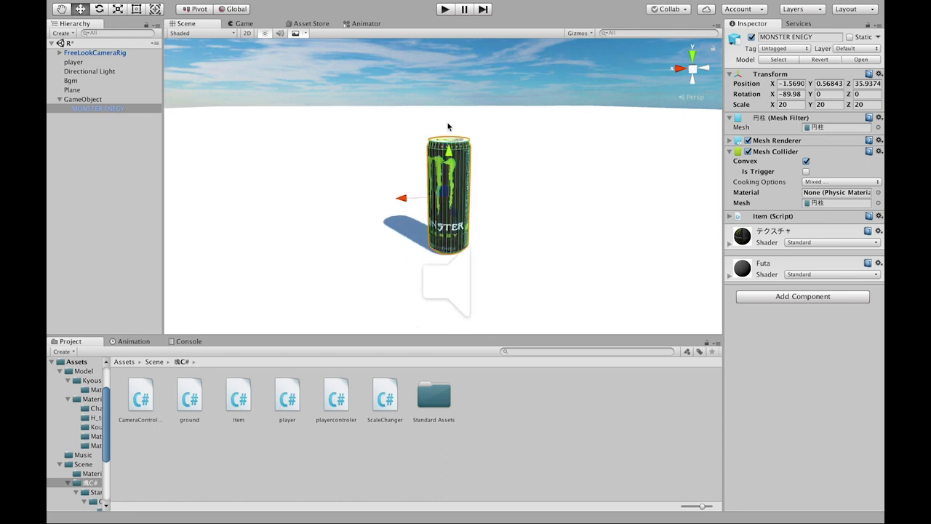
pyautogui.click(791, 104)
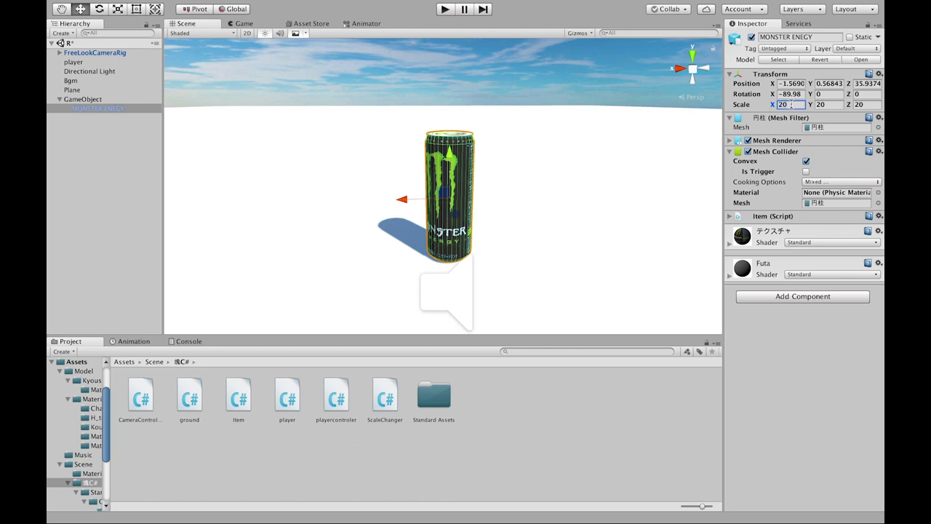
pyautogui.write('100')
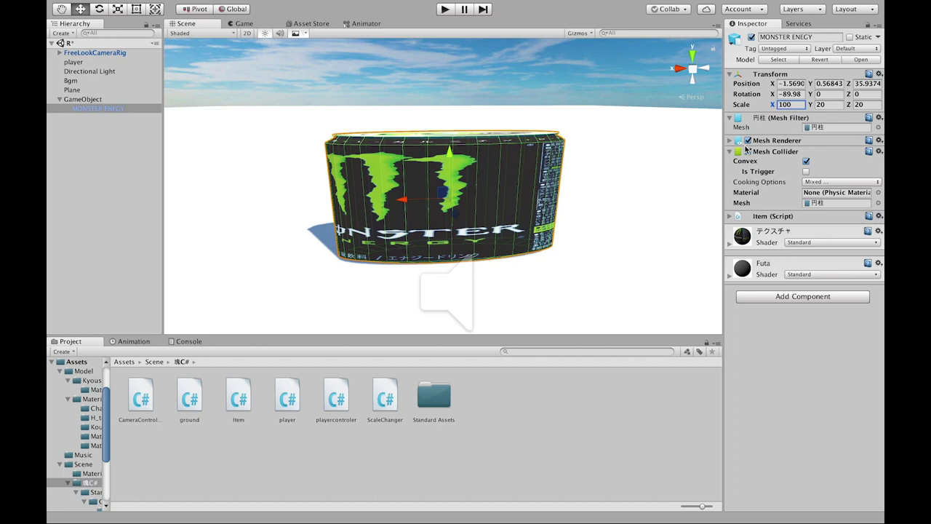
pyautogui.scroll(-3, 436, 218)
pyautogui.moveTo(465, 131); pyautogui.dragTo(394, 205, button='right')
pyautogui.moveTo(395, 205)
pyautogui.keyDown('alt'); pyautogui.mouseDown()
pyautogui.moveTo(446, 189)
pyautogui.moveTo(499, 263)
pyautogui.mouseUp(); pyautogui.keyUp('alt')
pyautogui.scroll(-3, 473, 246)
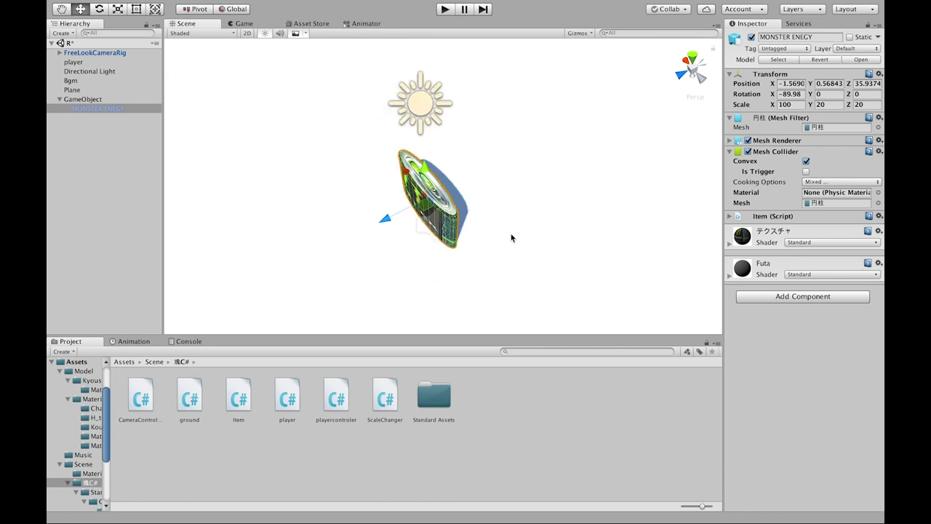
pyautogui.scroll(3, 417, 158)
pyautogui.hotkey('ctrl', 'z')
pyautogui.keyDown('alt'); pyautogui.moveTo(445, 153); pyautogui.dragTo(547, 105); pyautogui.keyUp('alt')
pyautogui.scroll(5, 528, 138)
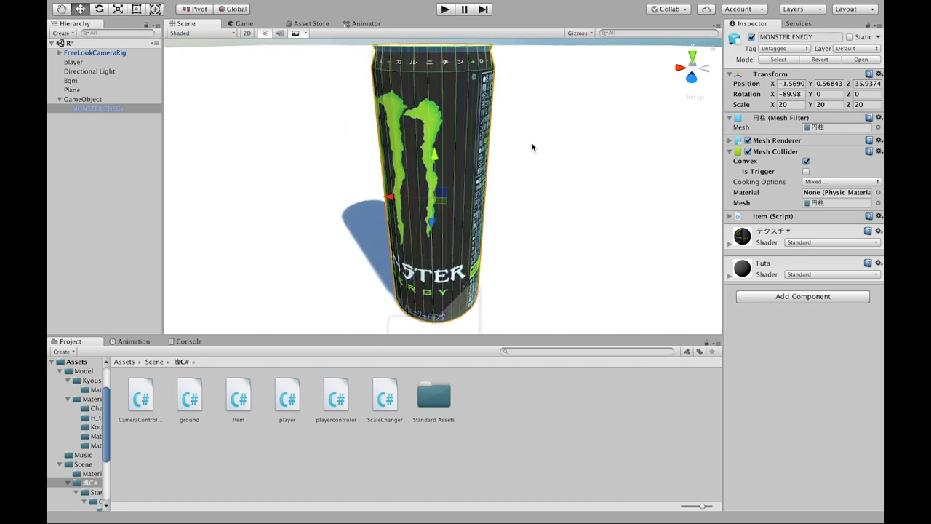
pyautogui.scroll(-5, 529, 146)
pyautogui.scroll(1, 470, 129)
pyautogui.moveTo(470, 129)
pyautogui.keyDown('alt'); pyautogui.mouseDown()
pyautogui.moveTo(598, 109)
pyautogui.moveTo(550, 122)
pyautogui.mouseUp(); pyautogui.keyUp('alt')
pyautogui.scroll(-3, 550, 122)
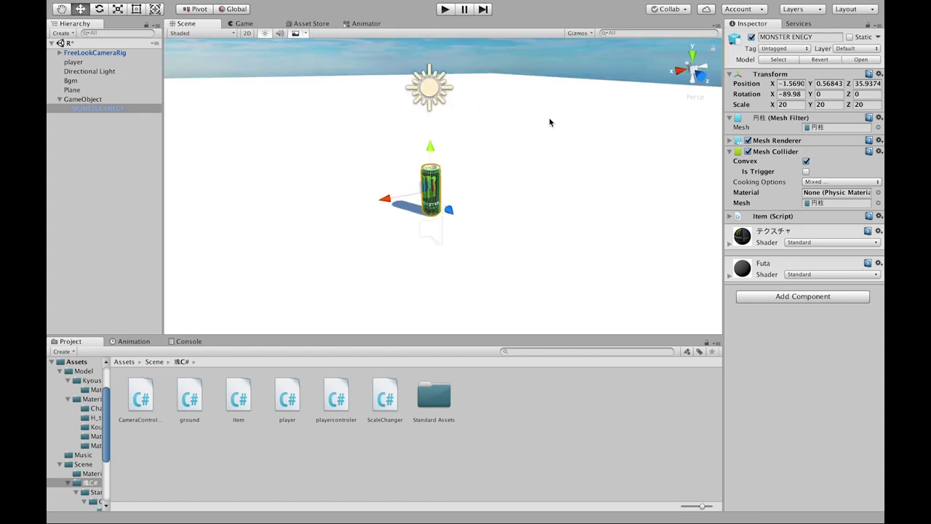
pyautogui.click(464, 142)
pyautogui.scroll(-2, 461, 127)
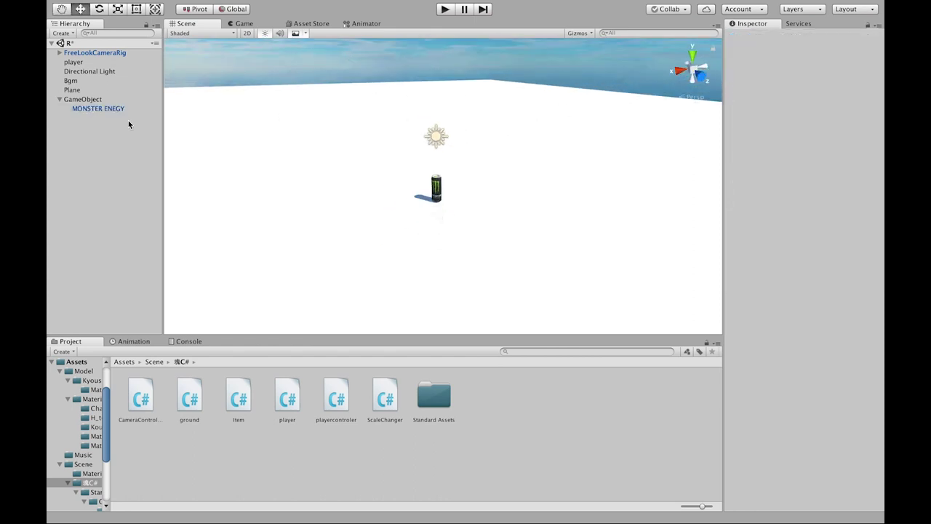
# - Collapse GameObject, maximize the Game view, and start Play mode
pyautogui.click(58, 100)
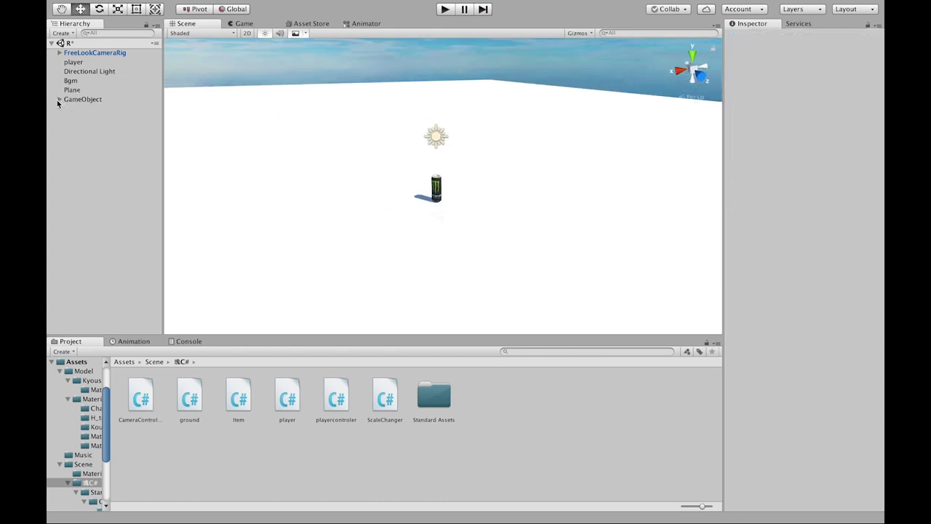
pyautogui.click(245, 24)
pyautogui.doubleClick(244, 24)
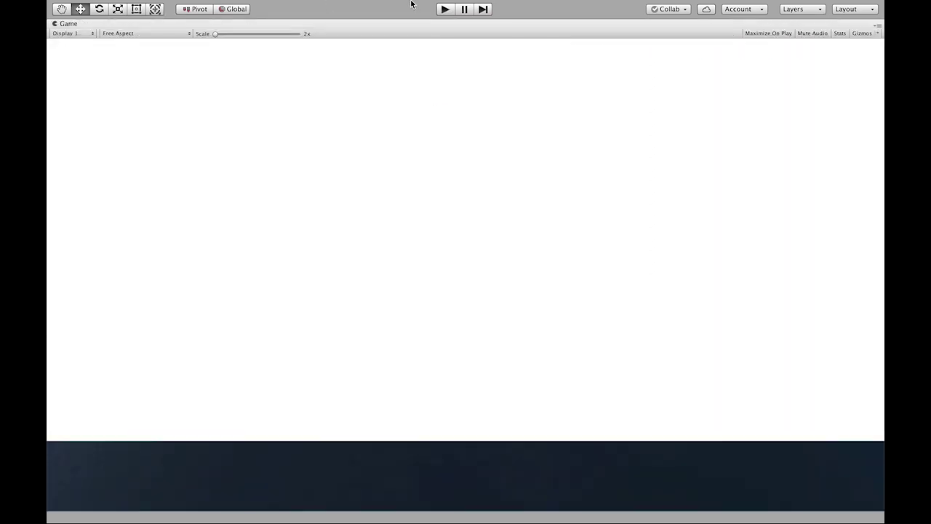
pyautogui.click(446, 10)
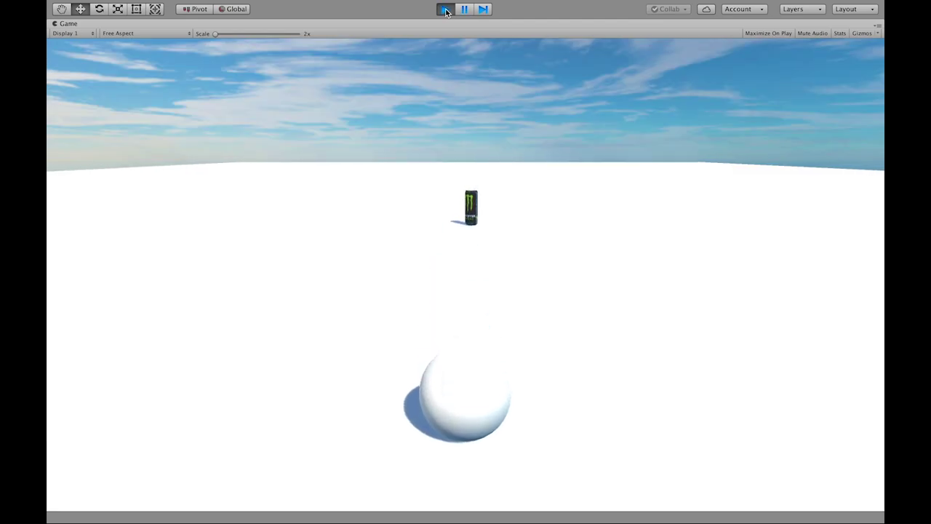
# - Steer the ball with the arrow keys into the energy-drink can, knocking it over
pyautogui.press('Up')
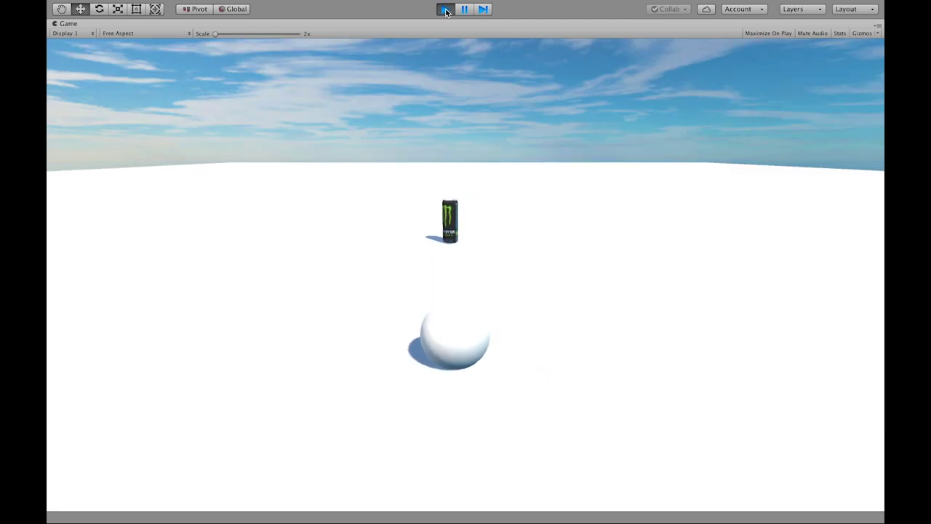
pyautogui.press('Left')
pyautogui.press('Right')
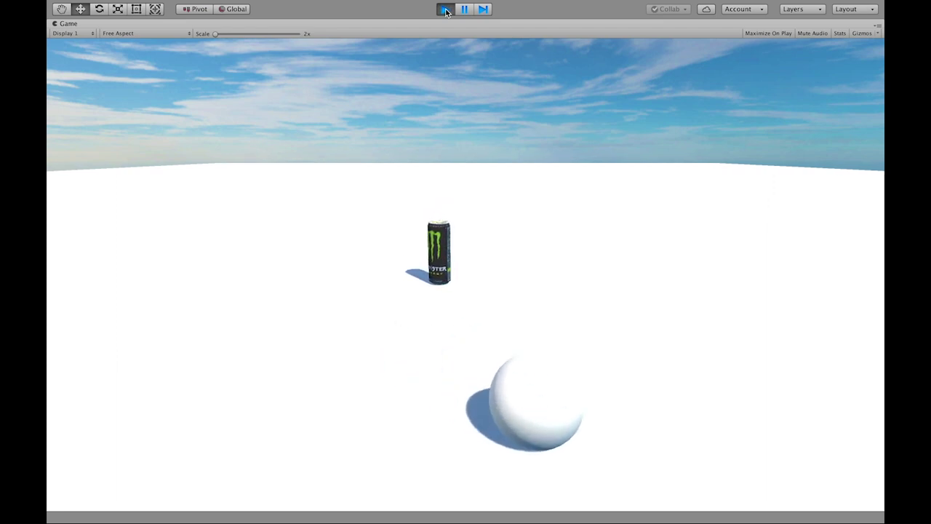
pyautogui.press('Down')
pyautogui.press('Right')
pyautogui.press('Left')
pyautogui.press('Up')
pyautogui.press('Right')
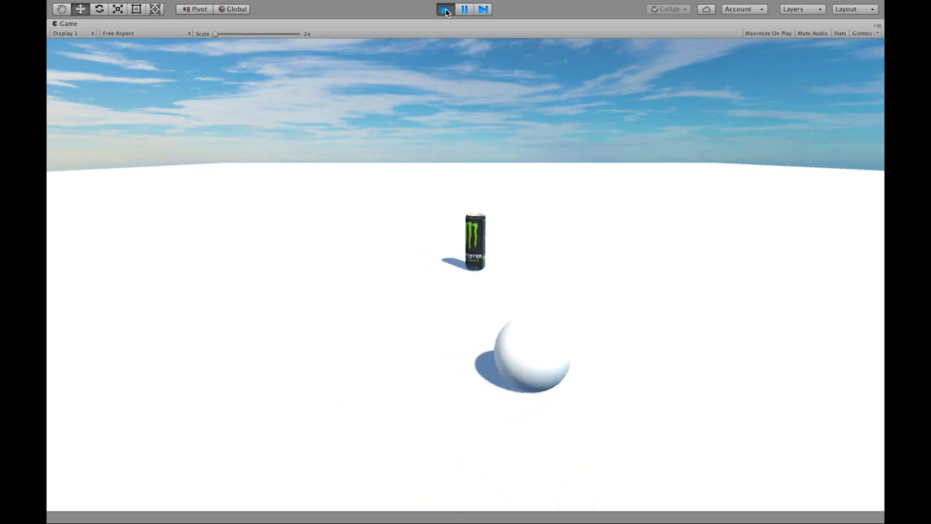
pyautogui.press('Down')
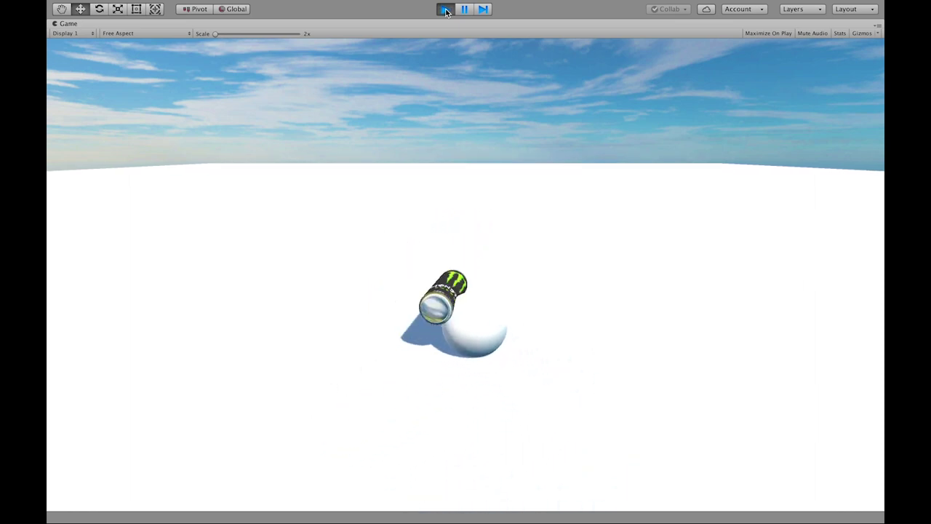
# - Roll the ball around the plane with the can stuck to it, then stop Play mode
pyautogui.press('Up')
pyautogui.press('Left')
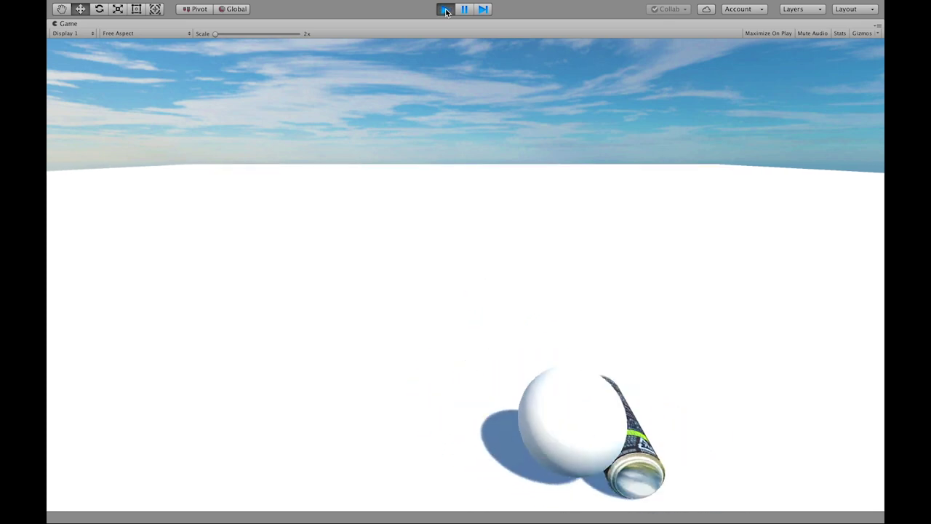
pyautogui.press('Right')
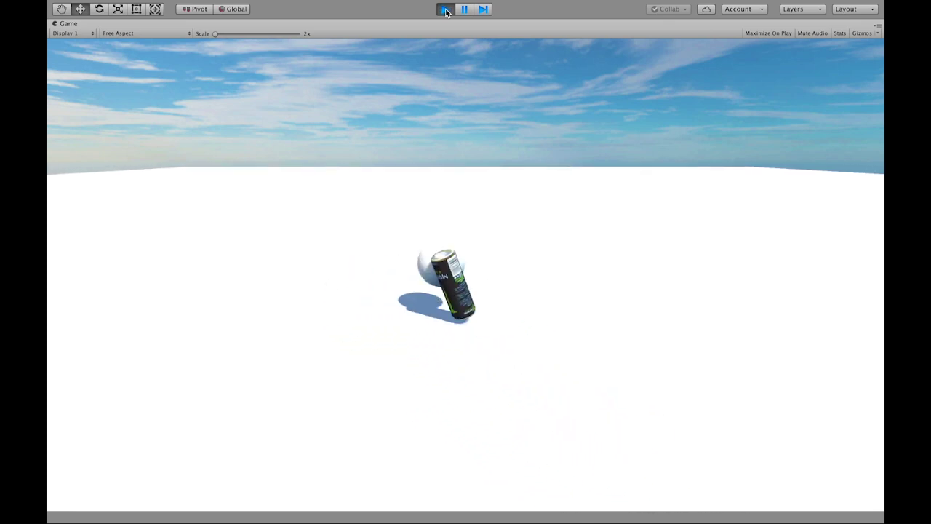
pyautogui.press('Down')
pyautogui.press('Left')
pyautogui.press('Up')
pyautogui.press('Right')
pyautogui.press('Down')
pyautogui.press('Left')
pyautogui.press('Right')
pyautogui.press('Up')
pyautogui.press('Left')
pyautogui.press('Down')
pyautogui.press('Right')
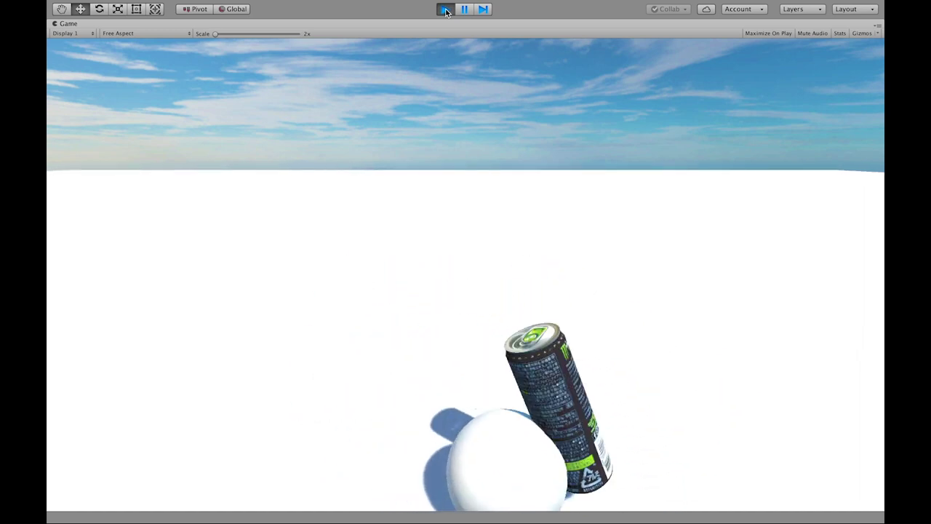
pyautogui.press('Up')
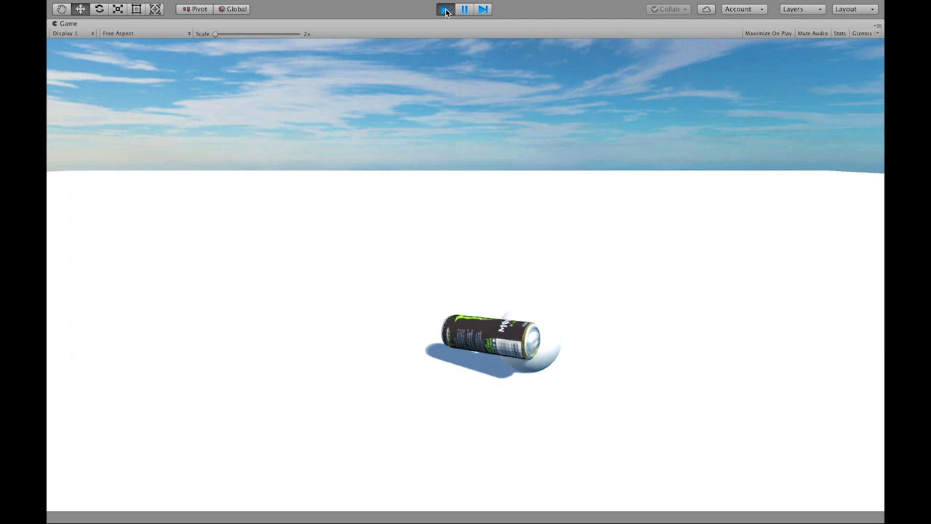
pyautogui.press('Down')
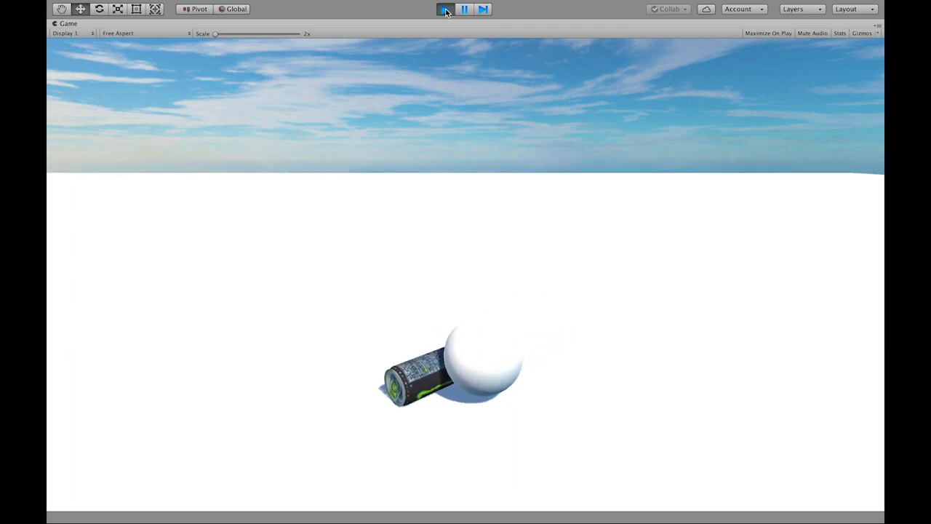
pyautogui.press('Up')
pyautogui.click(440, 11)
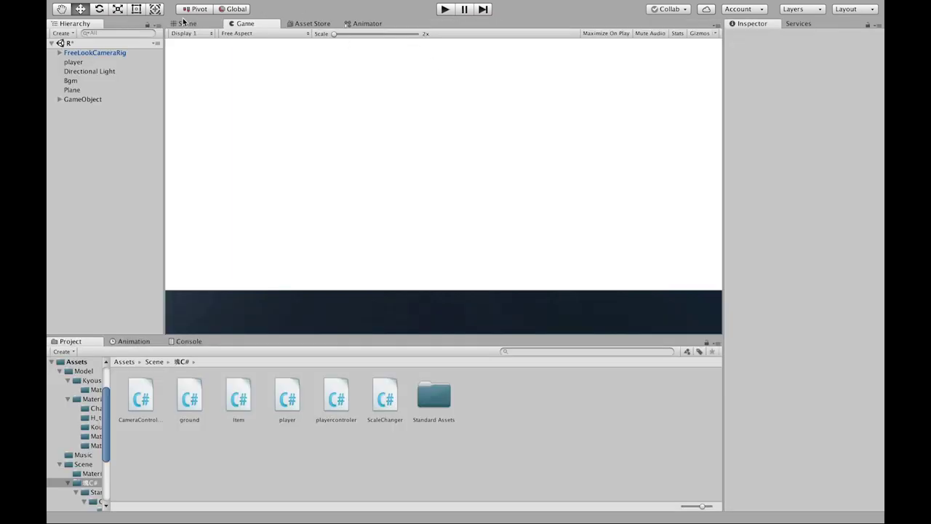
# - Show the Assets > Scene folder listing the R, R.Monster and Reiwa scenes
pyautogui.click(121, 363)
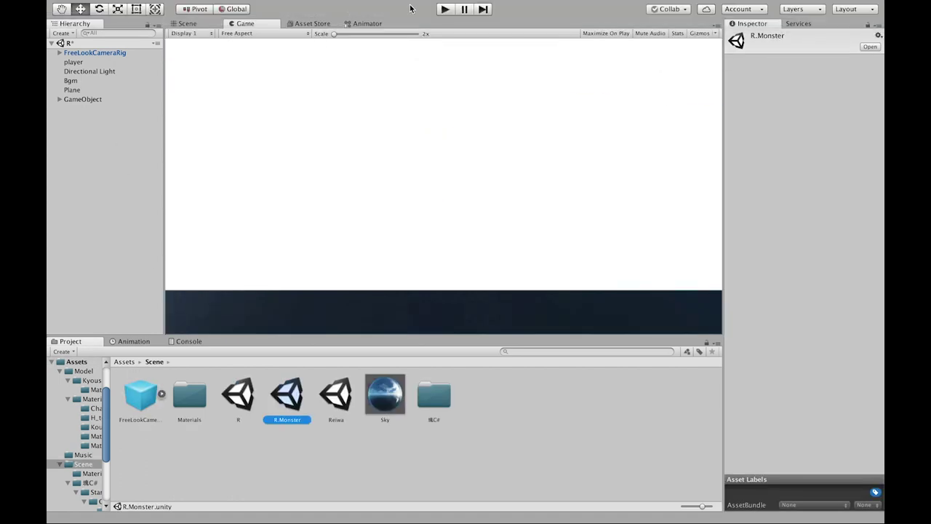
# - Play the R.Monster can stage, rolling the ball forward and left through the cans, then stop
pyautogui.click(447, 10)
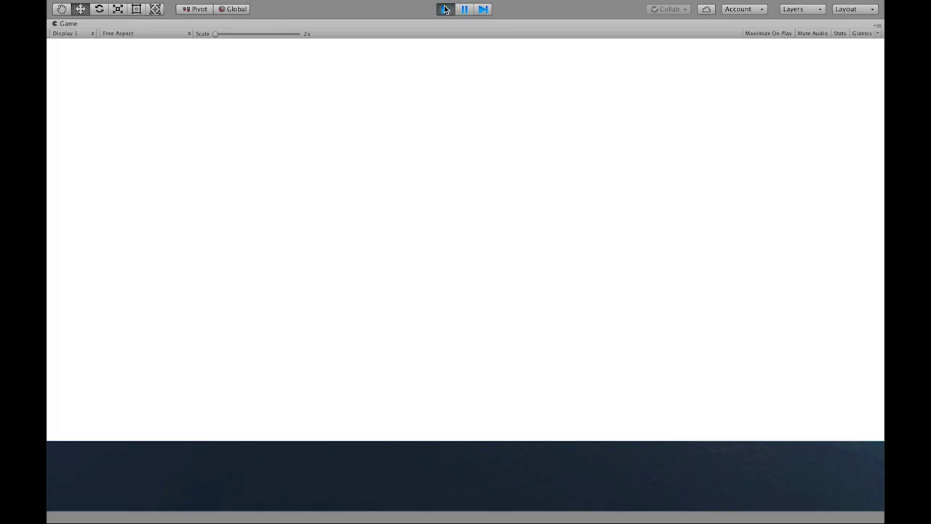
pyautogui.press('Up')
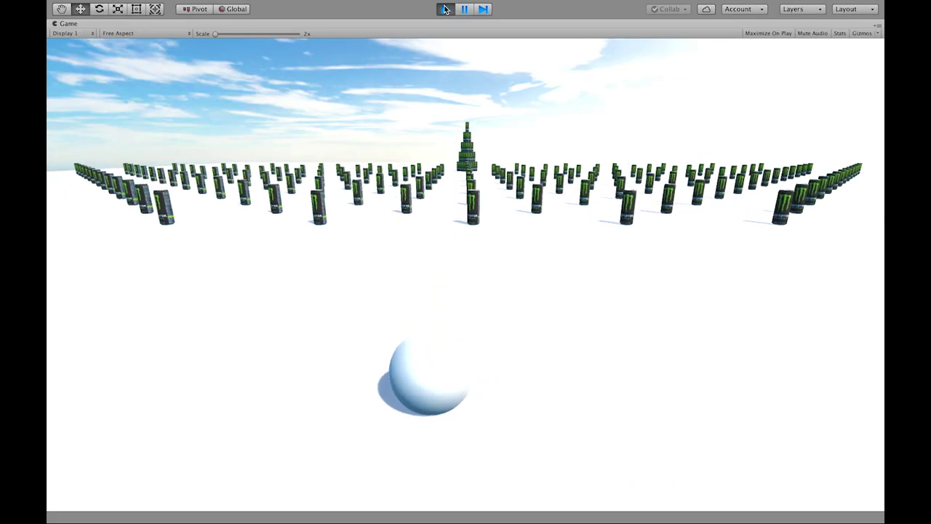
pyautogui.press('Up')
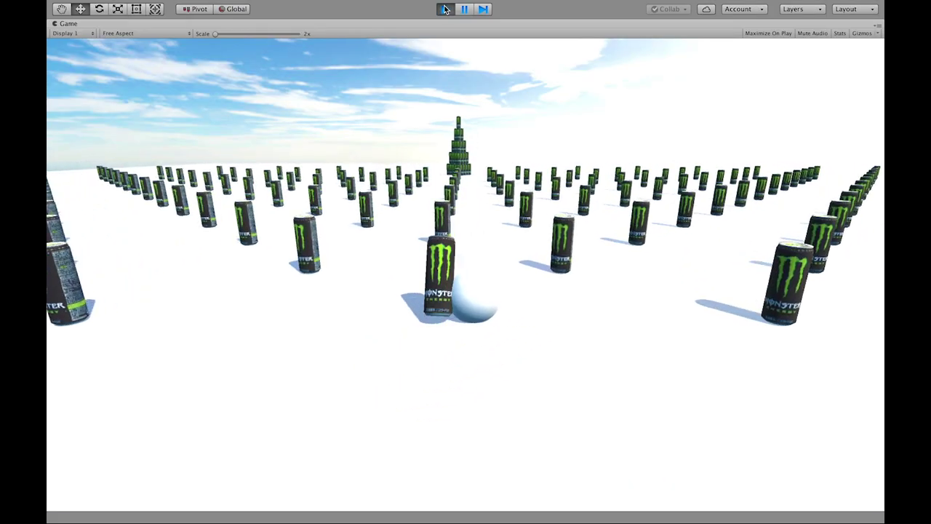
pyautogui.press('Up')
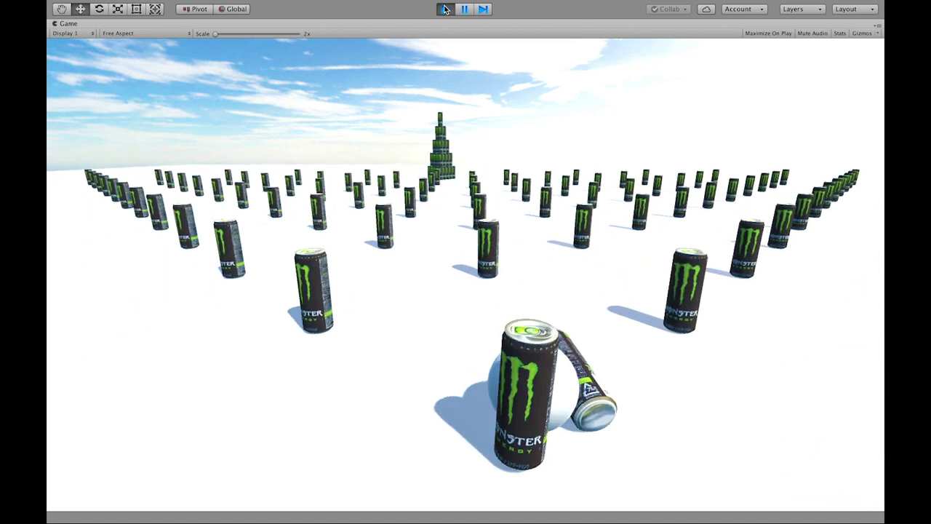
pyautogui.press('Left')
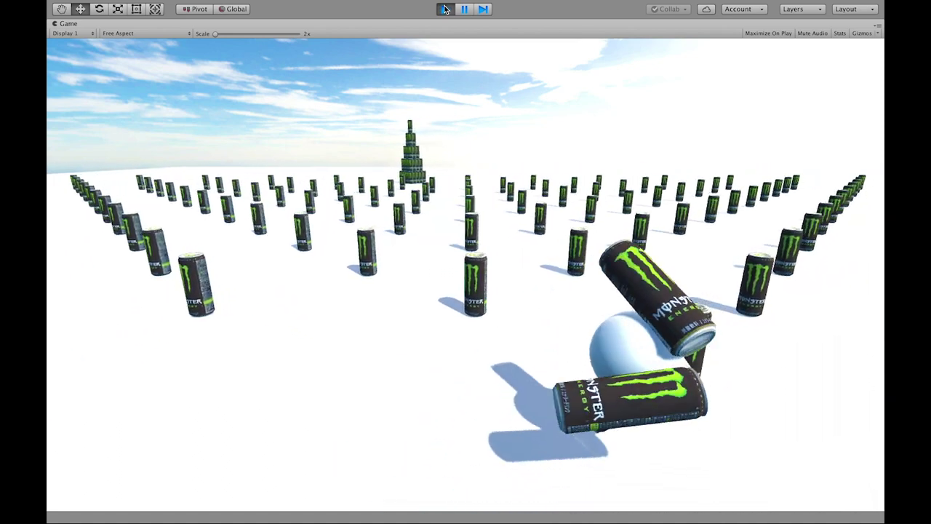
pyautogui.press('Up')
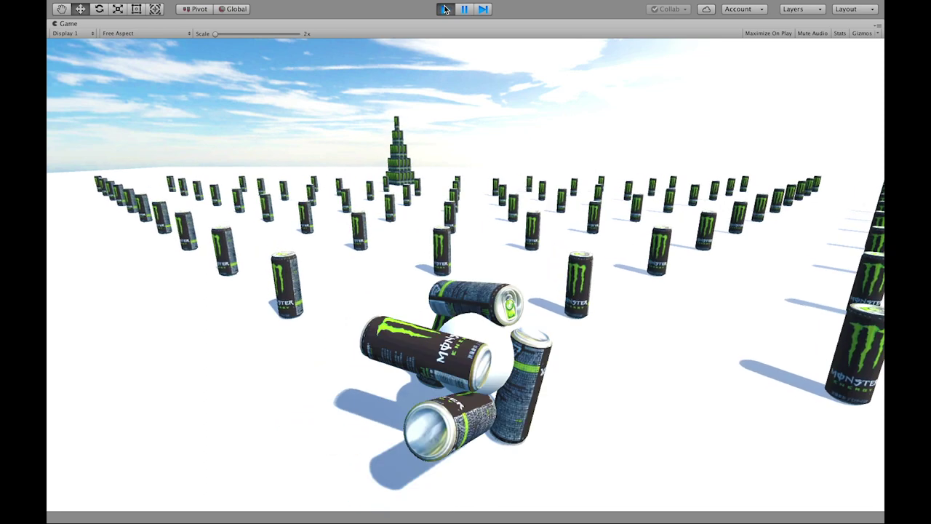
pyautogui.press('Left')
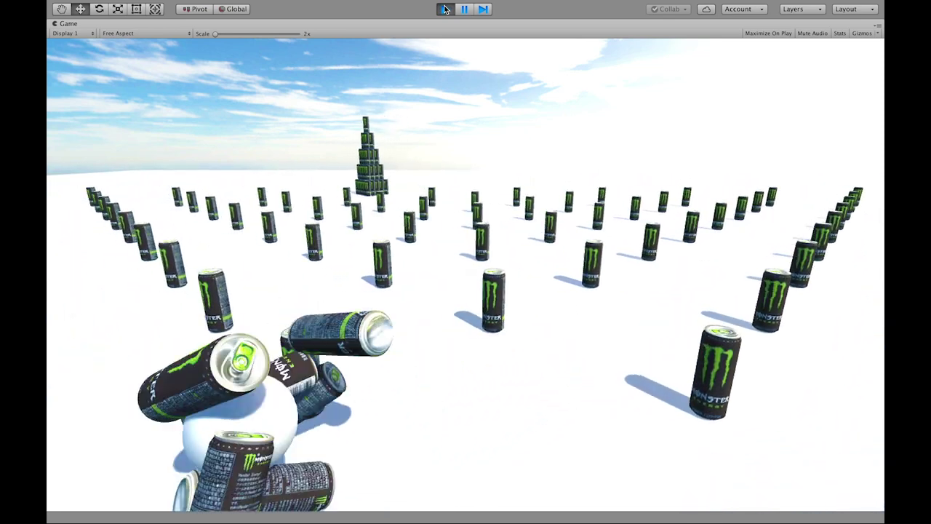
pyautogui.press('Up')
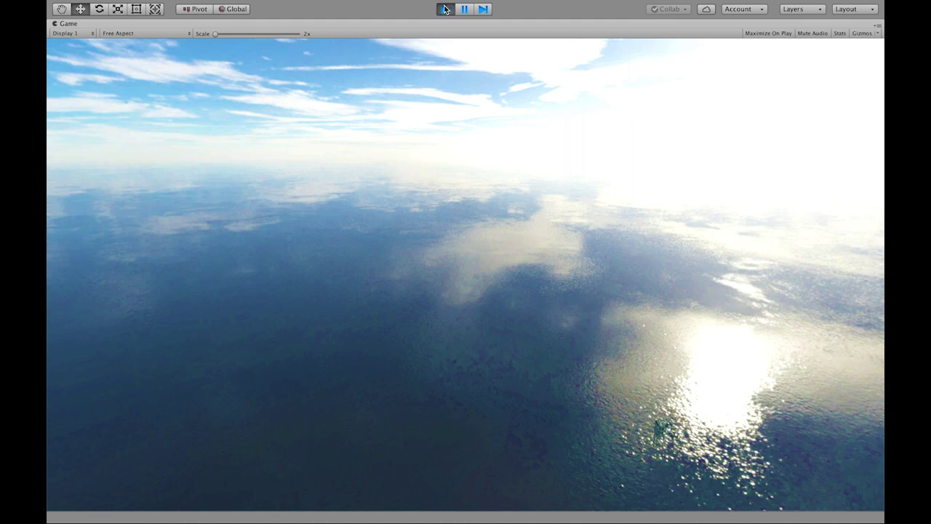
pyautogui.click(446, 9)
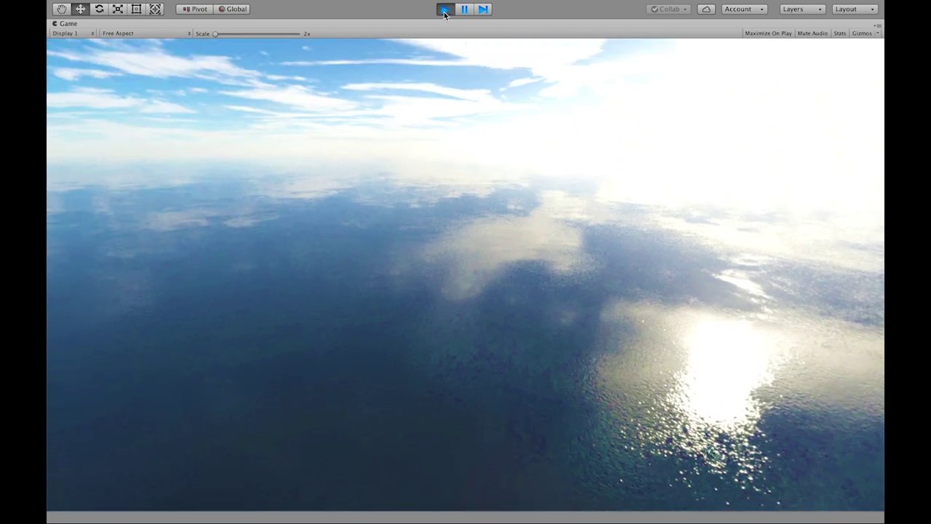
pyautogui.click(445, 11)
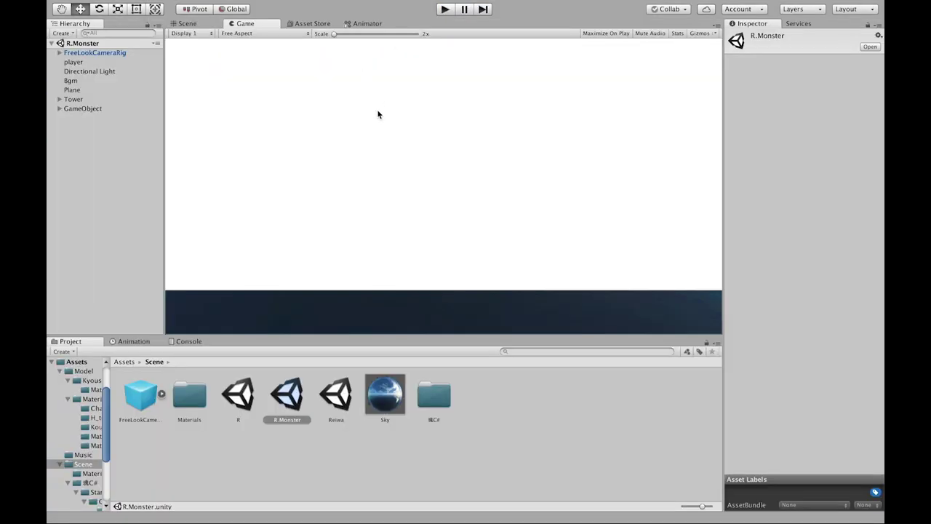
# - Return to the top-level Assets folder and frame and orbit the player ball in the Scene view
pyautogui.click(123, 361)
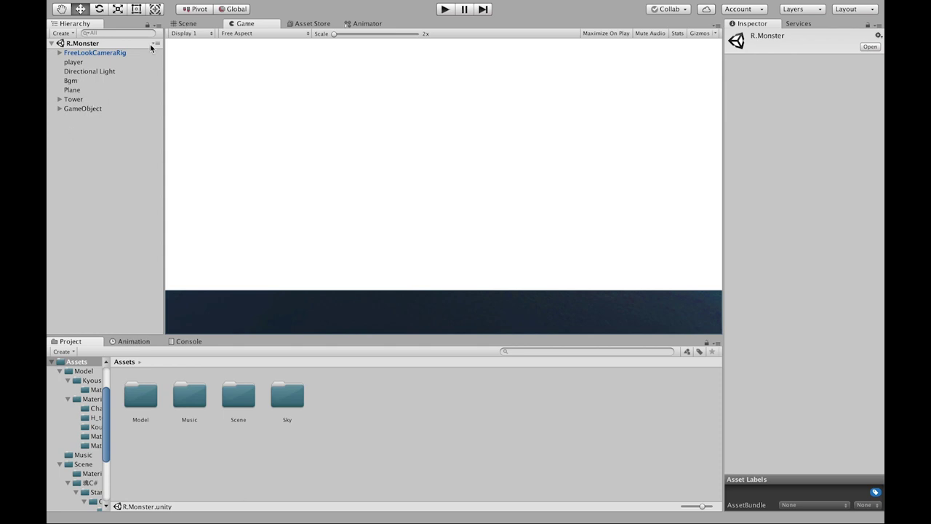
pyautogui.click(191, 24)
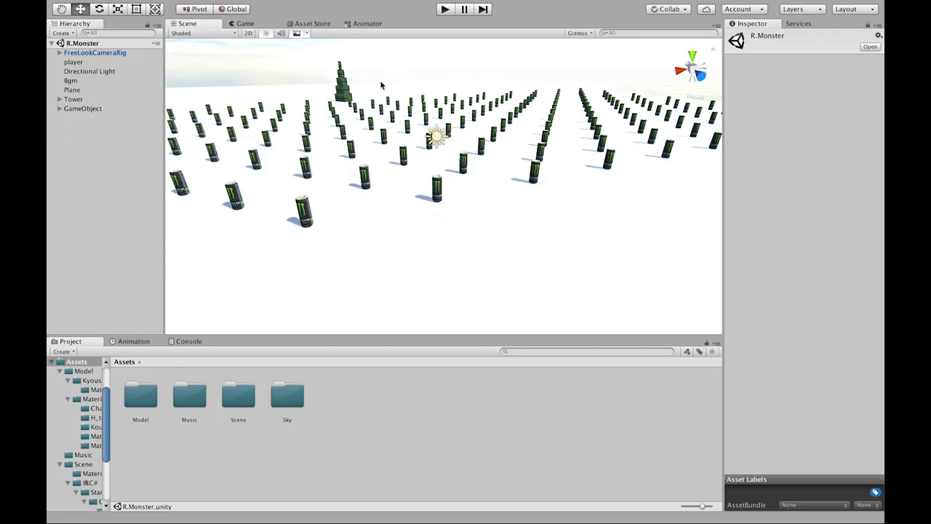
pyautogui.doubleClick(79, 63)
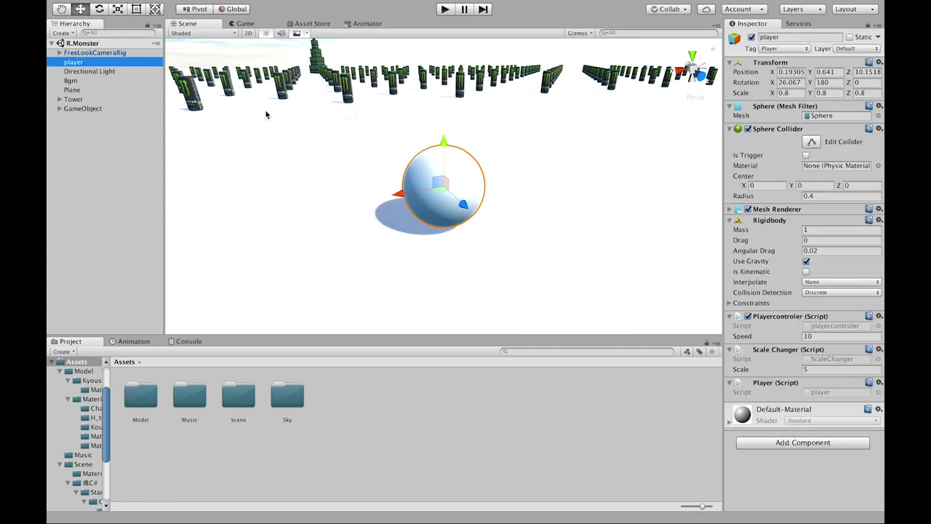
pyautogui.moveTo(273, 206)
pyautogui.keyDown('alt'); pyautogui.mouseDown()
pyautogui.moveTo(253, 138)
pyautogui.moveTo(483, 110)
pyautogui.mouseUp(); pyautogui.keyUp('alt')
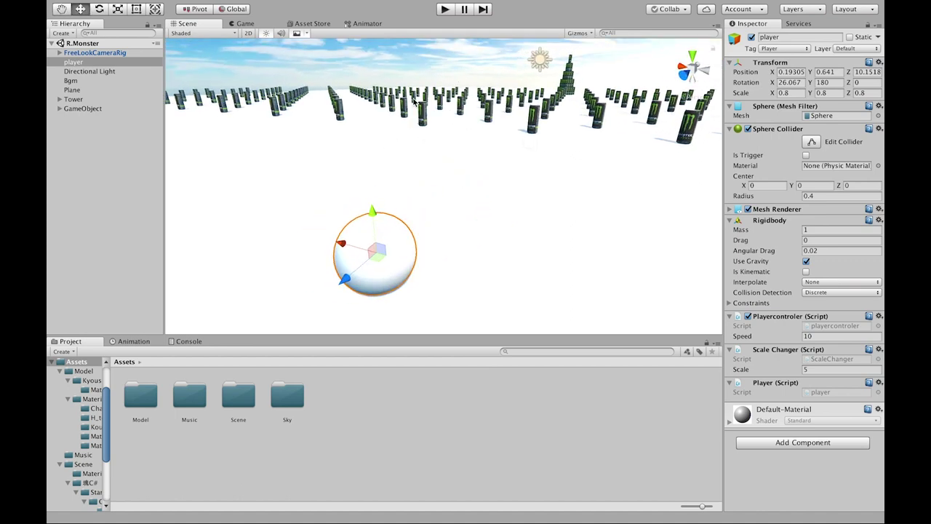
pyautogui.scroll(1, 412, 100)
pyautogui.scroll(2, 409, 102)
pyautogui.scroll(-2, 405, 104)
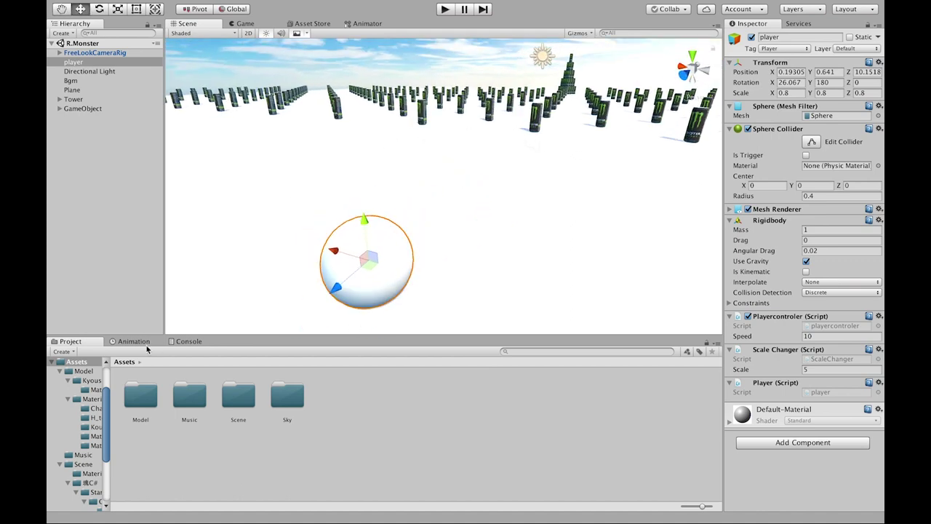
pyautogui.click(242, 395)
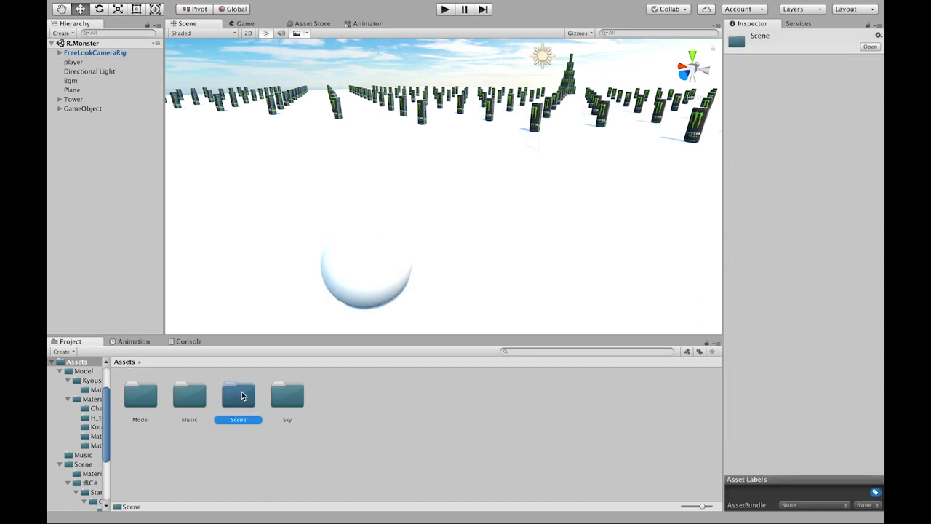
pyautogui.doubleClick(242, 392)
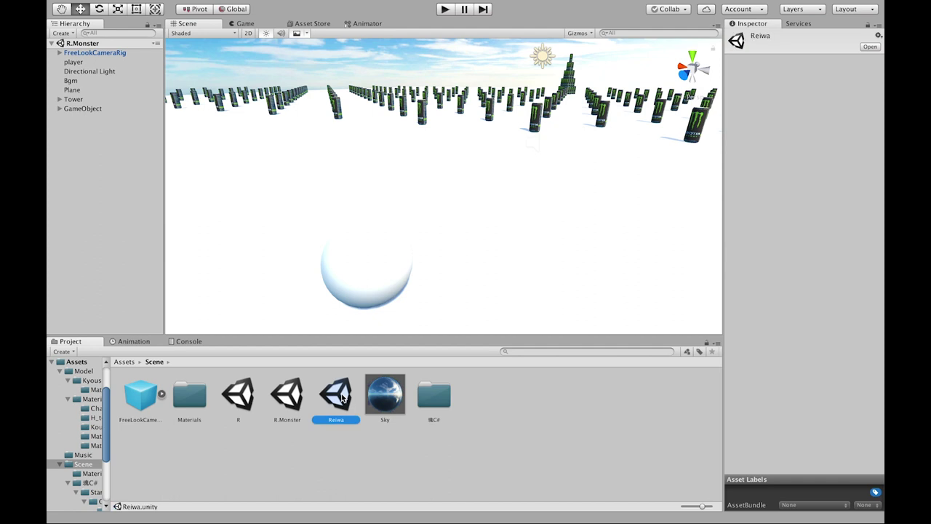
pyautogui.doubleClick(342, 397)
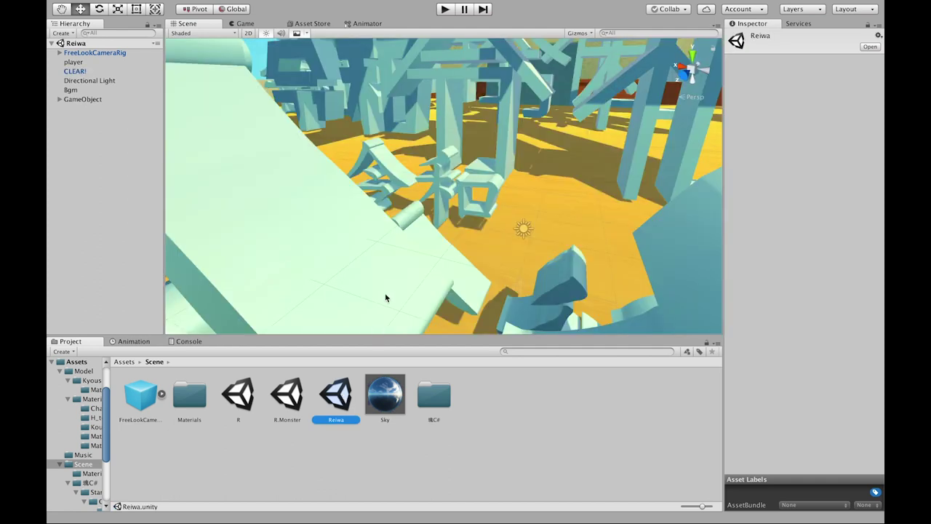
pyautogui.moveTo(384, 300); pyautogui.dragTo(386, 290, button='right')
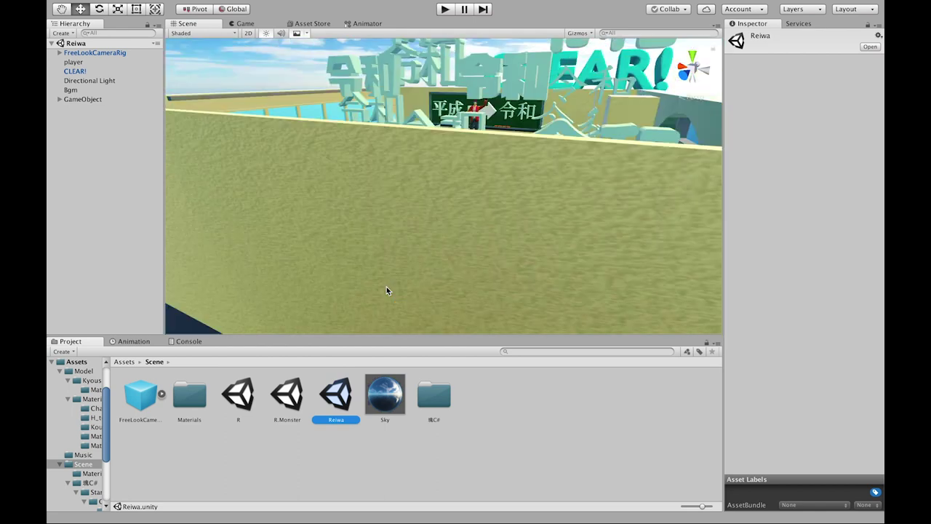
pyautogui.moveTo(386, 290); pyautogui.dragTo(416, 263, button='right')
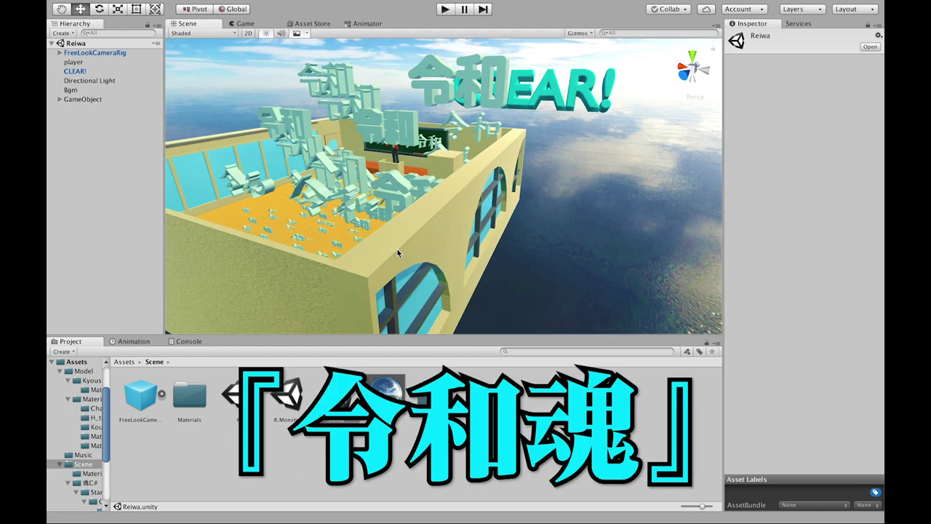
pyautogui.moveTo(416, 264); pyautogui.dragTo(405, 229)
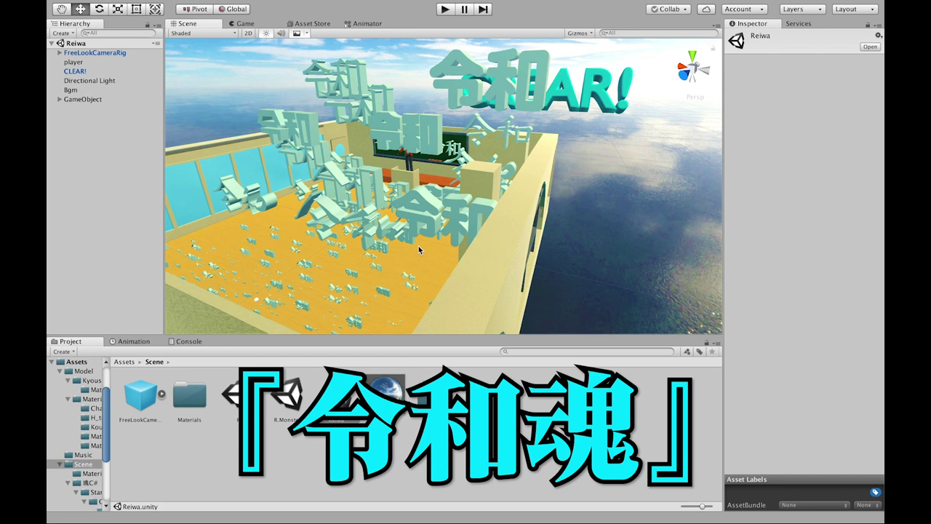
pyautogui.moveTo(405, 230); pyautogui.dragTo(340, 251, button='middle')
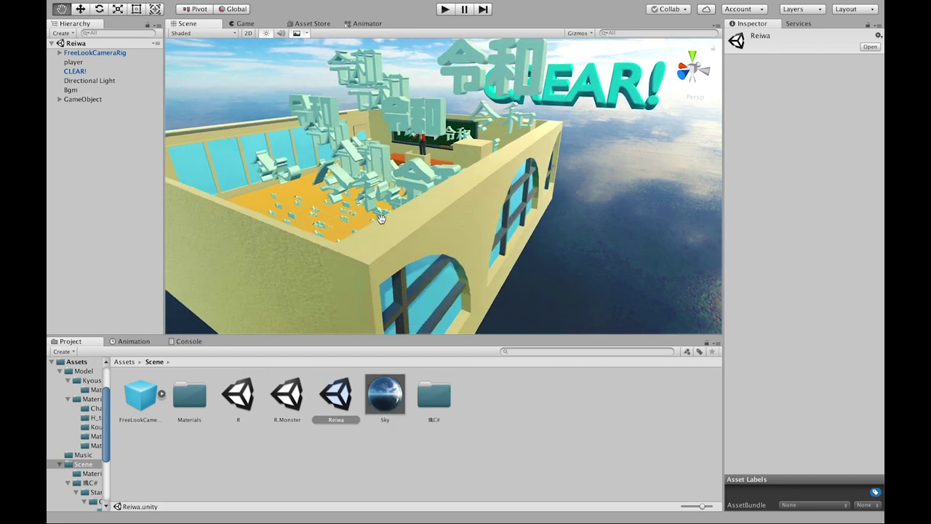
pyautogui.moveTo(325, 190)
pyautogui.mouseDown(button='middle')
pyautogui.moveTo(375, 195)
pyautogui.moveTo(328, 211)
pyautogui.mouseUp(button='middle')
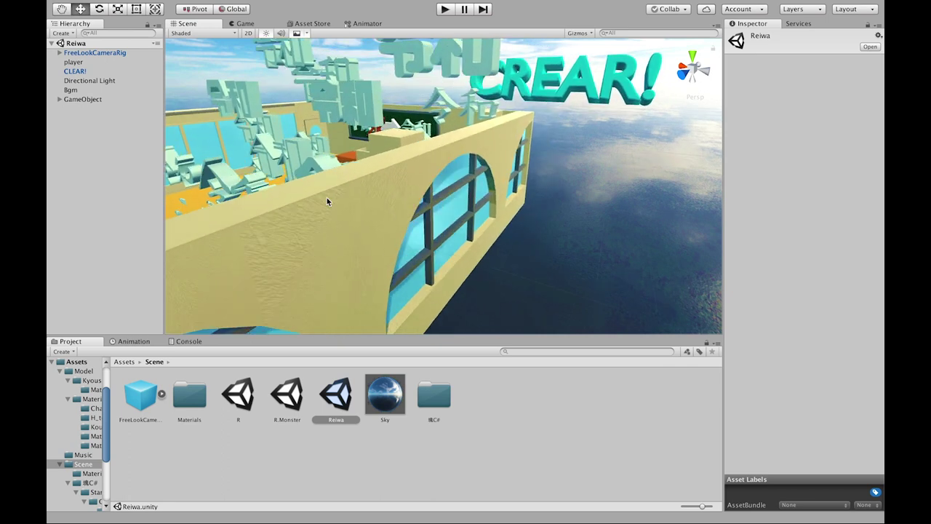
pyautogui.scroll(-5, 318, 147)
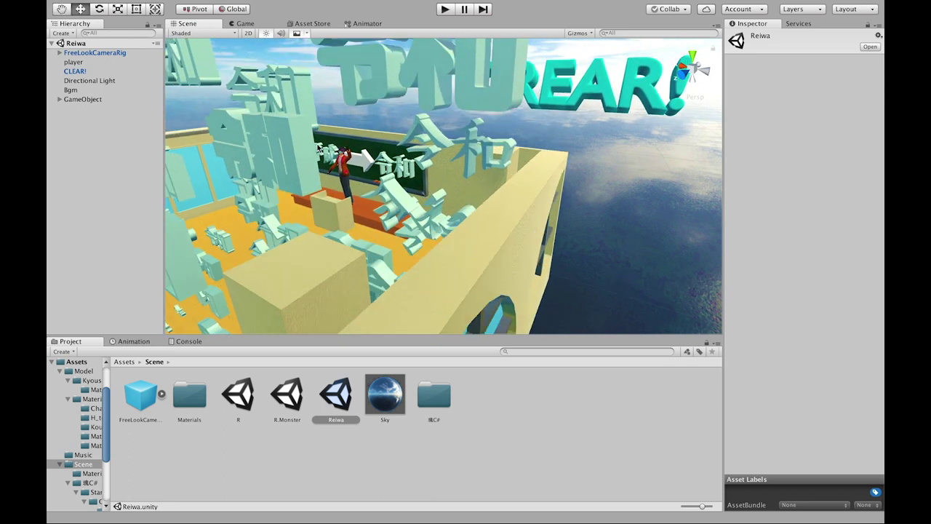
pyautogui.scroll(5, 401, 164)
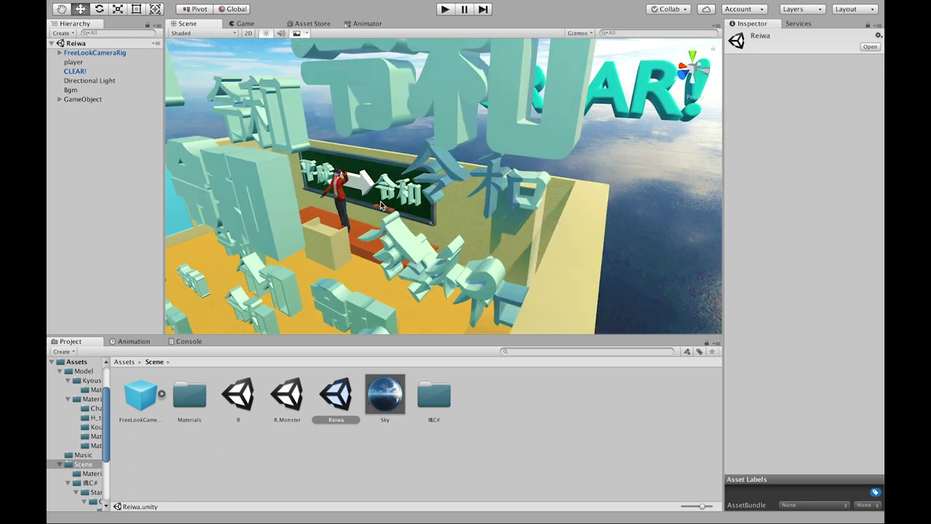
pyautogui.moveTo(383, 195)
pyautogui.mouseDown(button='right')
pyautogui.moveTo(456, 151)
pyautogui.moveTo(431, 209)
pyautogui.moveTo(362, 140)
pyautogui.moveTo(429, 131)
pyautogui.mouseUp(button='right')
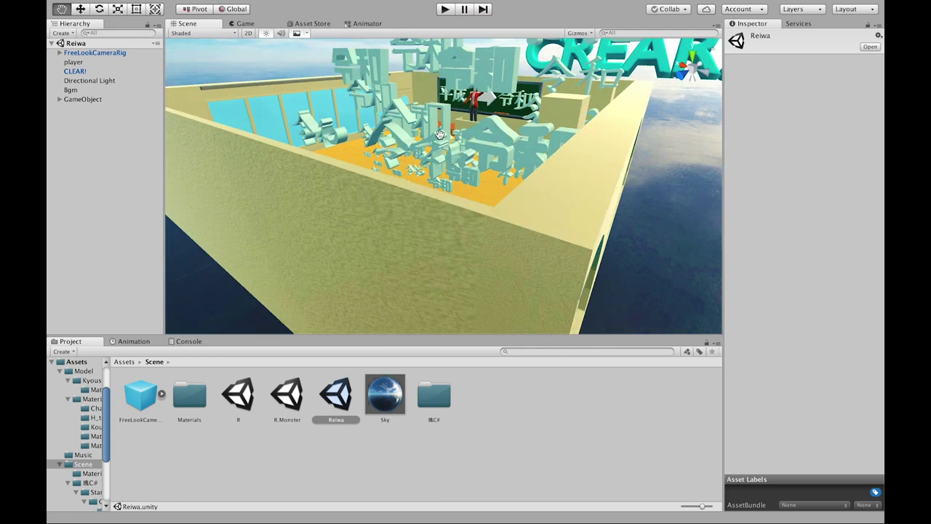
pyautogui.moveTo(429, 132)
pyautogui.mouseDown(button='right')
pyautogui.moveTo(410, 221)
pyautogui.moveTo(418, 242)
pyautogui.mouseUp(button='right')
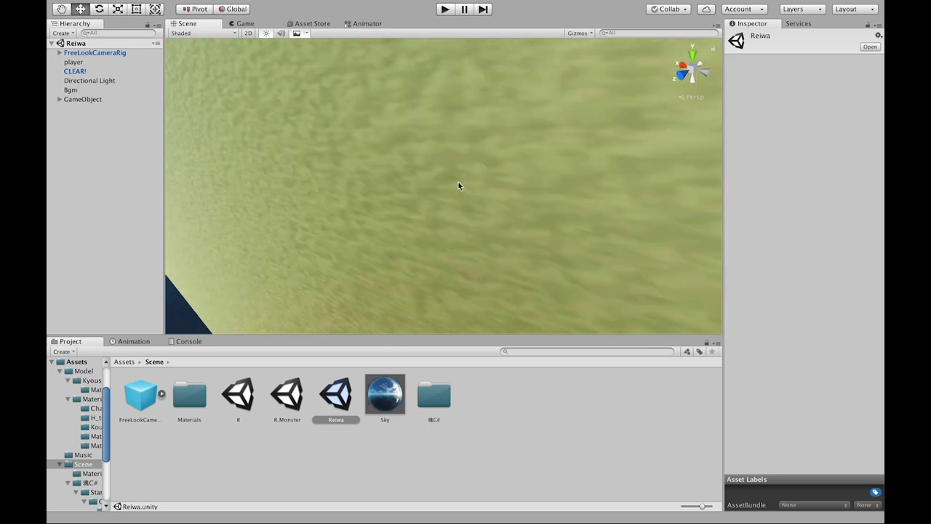
pyautogui.scroll(-10, 418, 243)
pyautogui.scroll(3, 420, 218)
pyautogui.scroll(3, 420, 207)
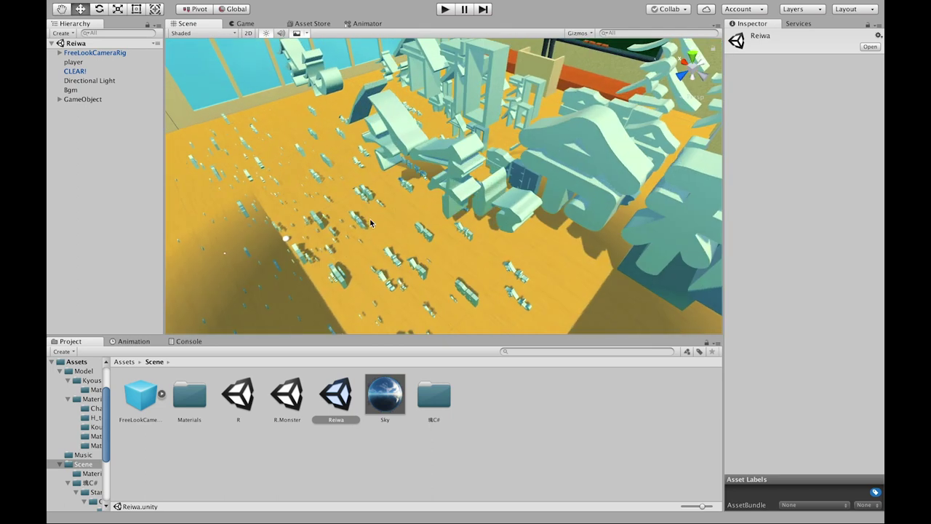
pyautogui.scroll(3, 421, 198)
pyautogui.scroll(3, 420, 198)
pyautogui.scroll(3, 342, 214)
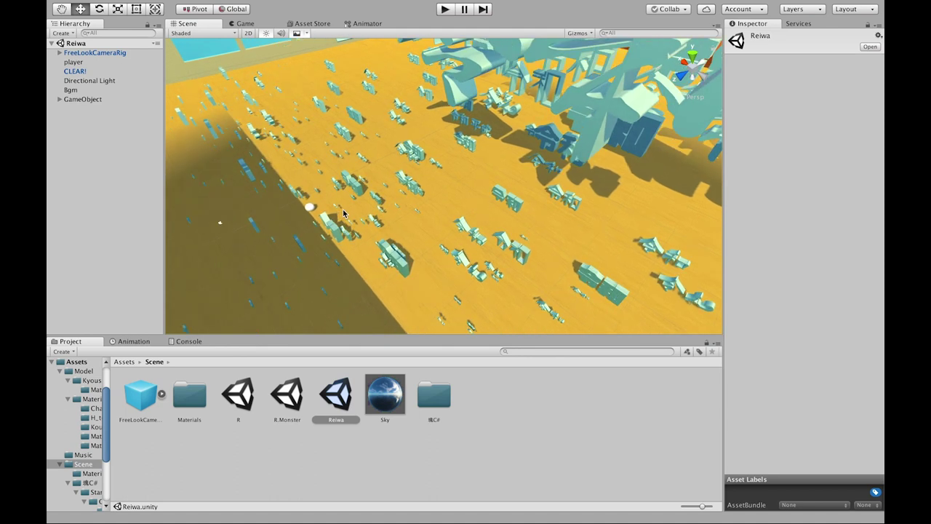
pyautogui.scroll(2, 340, 220)
pyautogui.scroll(-5, 340, 220)
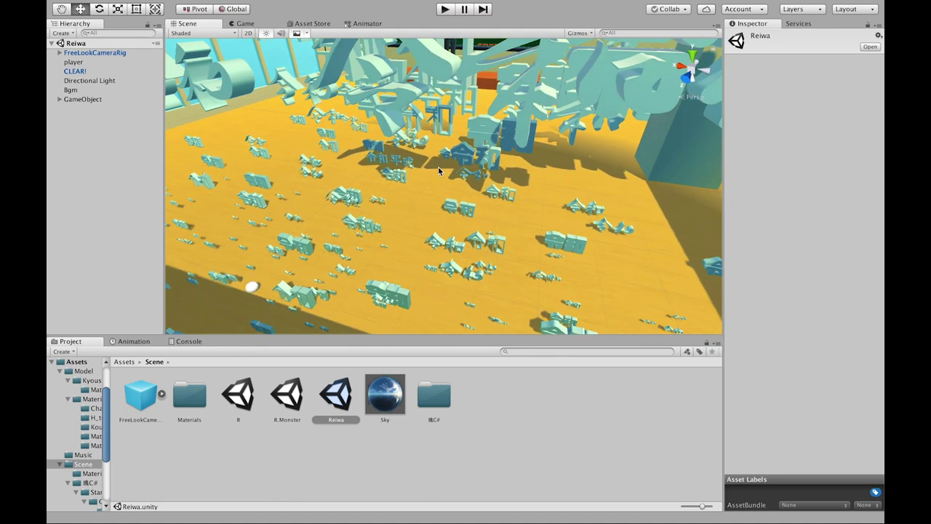
pyautogui.scroll(-5, 455, 170)
pyautogui.moveTo(454, 171)
pyautogui.keyDown('alt'); pyautogui.mouseDown()
pyautogui.moveTo(364, 206)
pyautogui.moveTo(267, 211)
pyautogui.moveTo(408, 194)
pyautogui.moveTo(448, 123)
pyautogui.mouseUp(); pyautogui.keyUp('alt')
pyautogui.scroll(3, 268, 211)
pyautogui.scroll(-3, 408, 194)
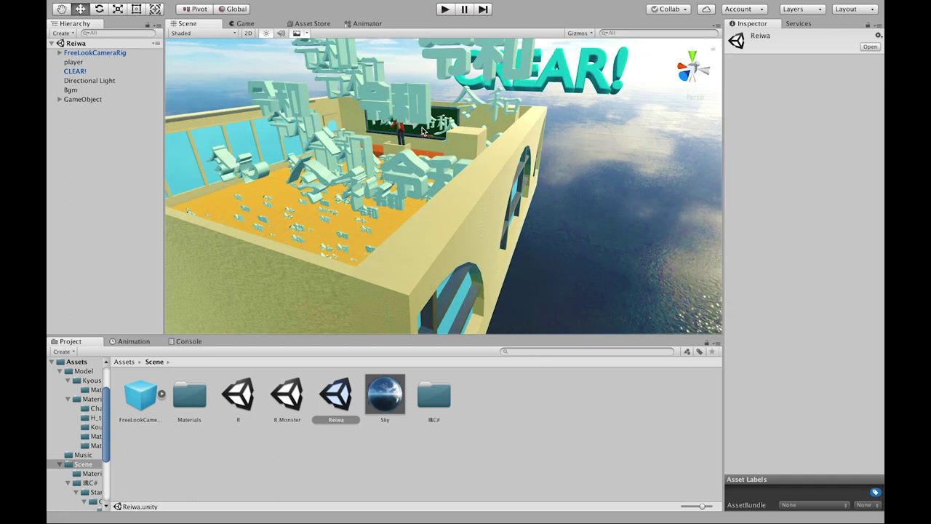
pyautogui.scroll(2, 444, 151)
pyautogui.moveTo(443, 150)
pyautogui.keyDown('alt'); pyautogui.mouseDown()
pyautogui.moveTo(362, 200)
pyautogui.moveTo(377, 203)
pyautogui.moveTo(452, 151)
pyautogui.moveTo(216, 96)
pyautogui.mouseUp(); pyautogui.keyUp('alt')
pyautogui.moveTo(260, 64)
pyautogui.keyDown('alt'); pyautogui.mouseDown()
pyautogui.moveTo(386, 177)
pyautogui.moveTo(333, 186)
pyautogui.mouseUp(); pyautogui.keyUp('alt')
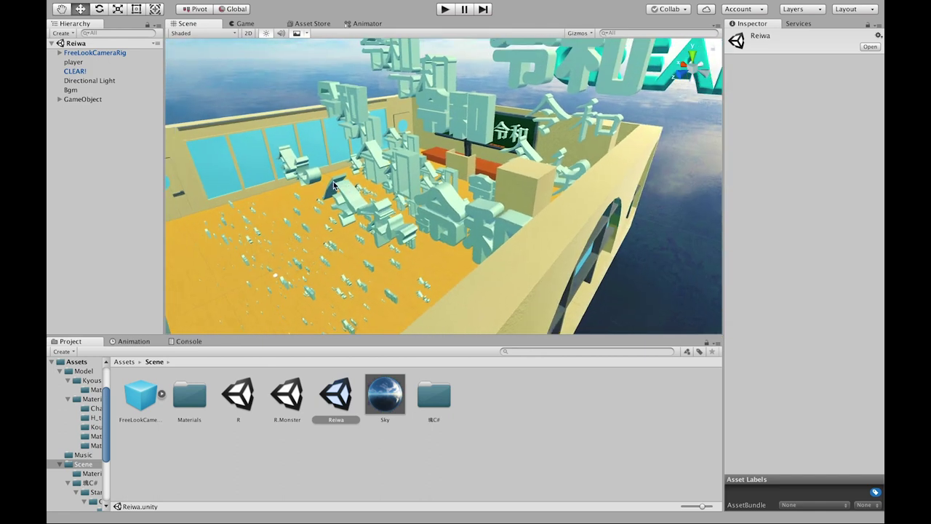
pyautogui.keyDown('alt'); pyautogui.moveTo(395, 177); pyautogui.dragTo(436, 151); pyautogui.keyUp('alt')
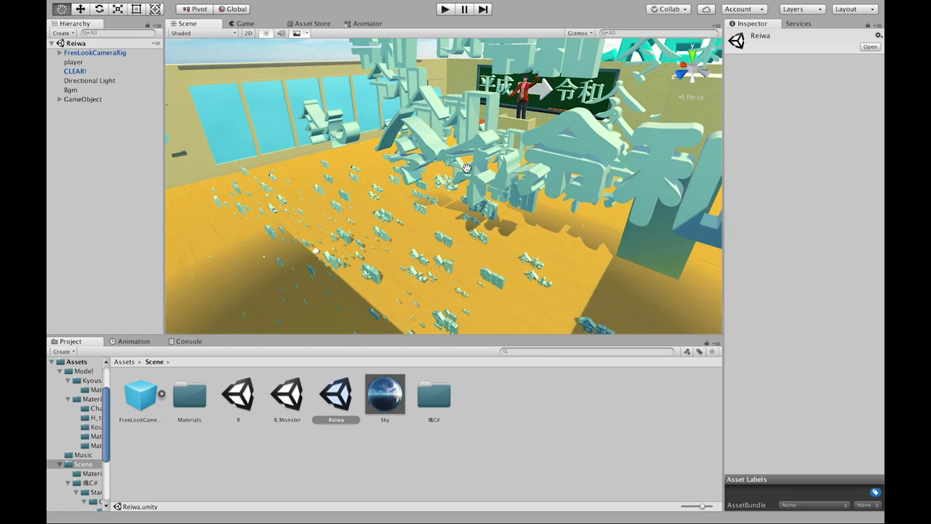
pyautogui.keyDown('alt'); pyautogui.moveTo(442, 163); pyautogui.dragTo(541, 120); pyautogui.keyUp('alt')
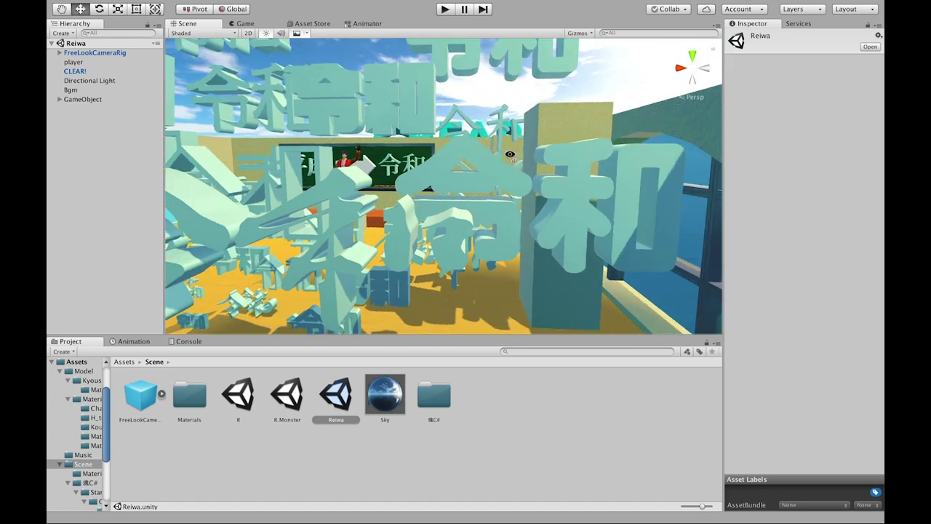
pyautogui.scroll(-5, 560, 146)
pyautogui.scroll(-5, 569, 155)
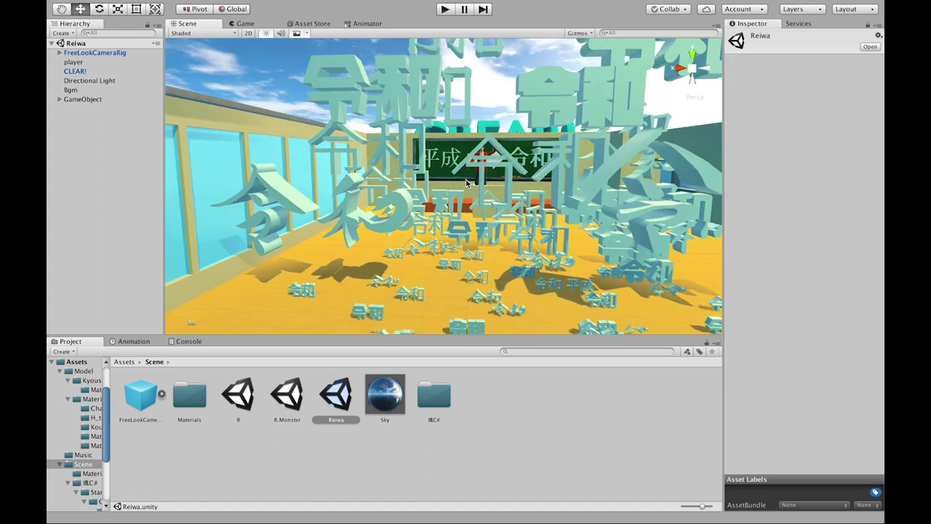
pyautogui.scroll(10, 492, 123)
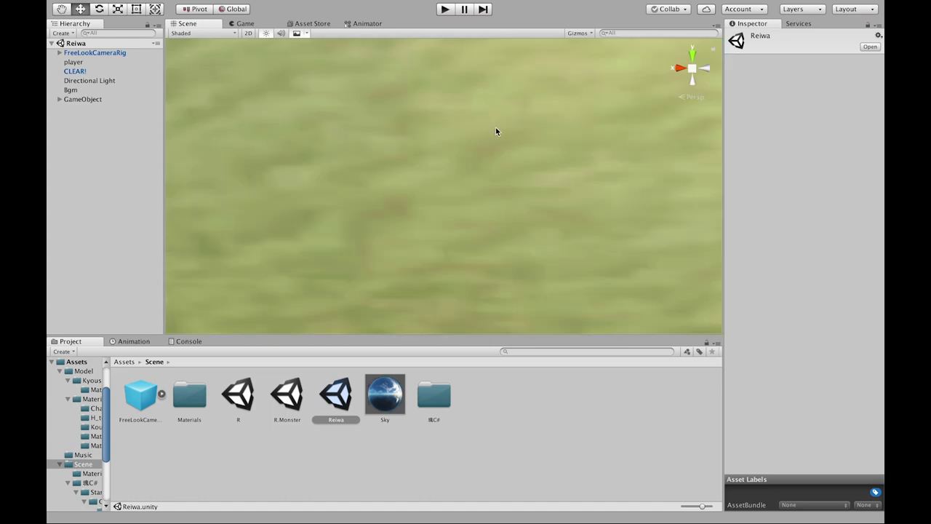
pyautogui.scroll(-5, 451, 149)
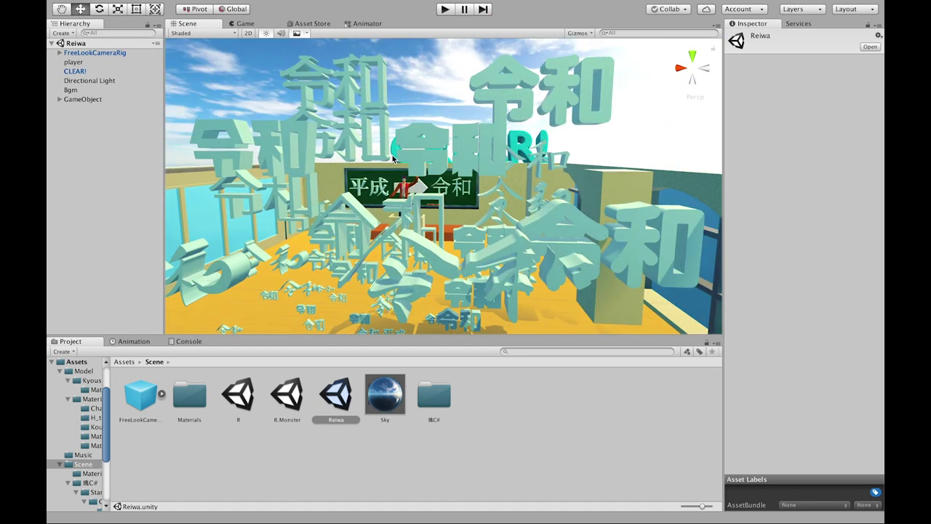
pyautogui.scroll(-3, 371, 175)
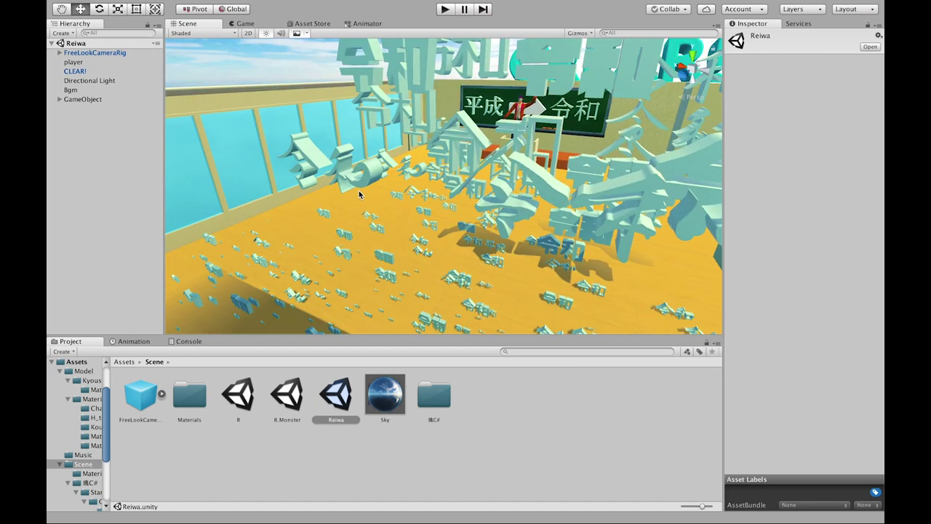
pyautogui.scroll(-3, 362, 153)
pyautogui.scroll(-2, 363, 149)
pyautogui.scroll(-2, 362, 147)
pyautogui.keyDown('alt'); pyautogui.moveTo(362, 147); pyautogui.dragTo(393, 120); pyautogui.keyUp('alt')
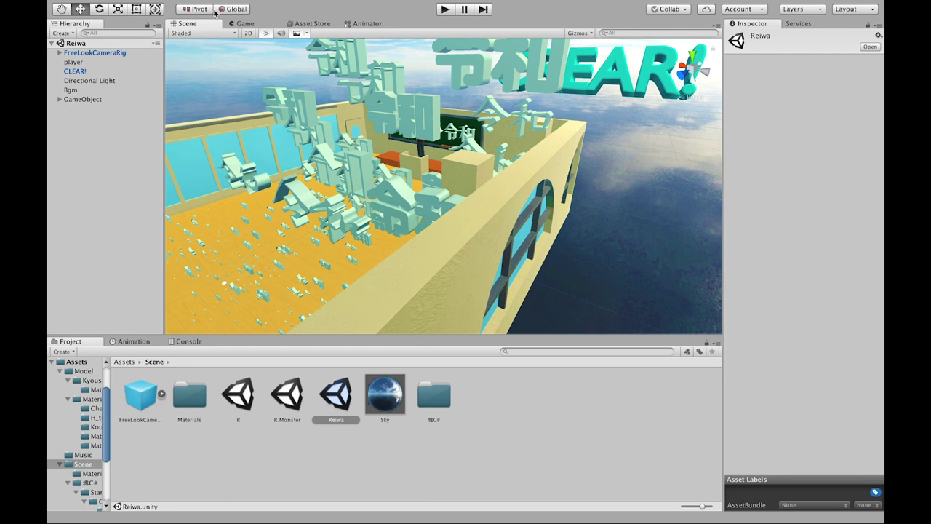
# - Play the Reiwa stage in a maximized Game view until the 令和 blocks tower up, then restore the layout
pyautogui.click(243, 23)
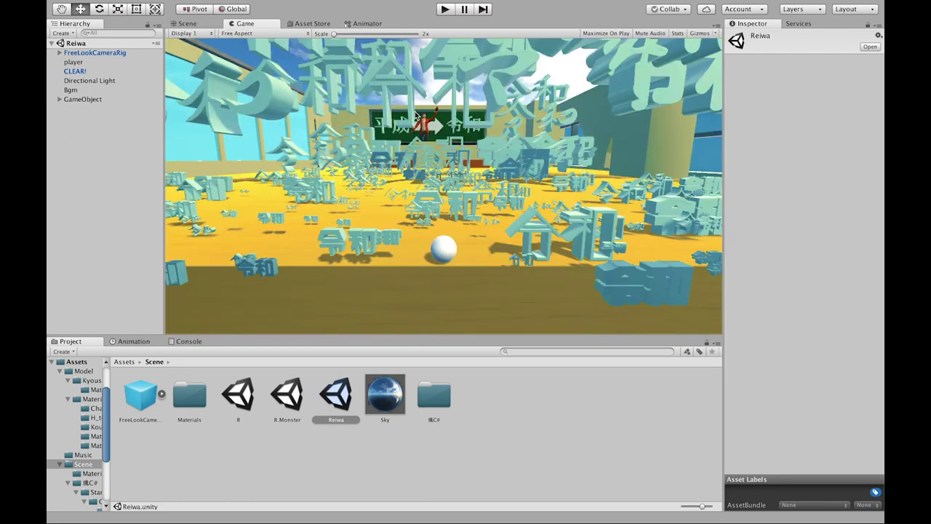
pyautogui.hotkey('shift', 'space')
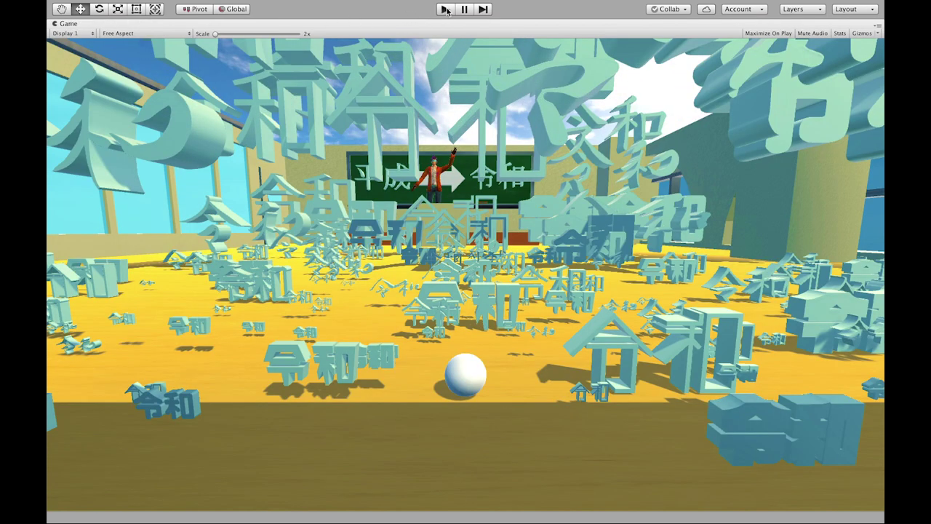
pyautogui.click(447, 9)
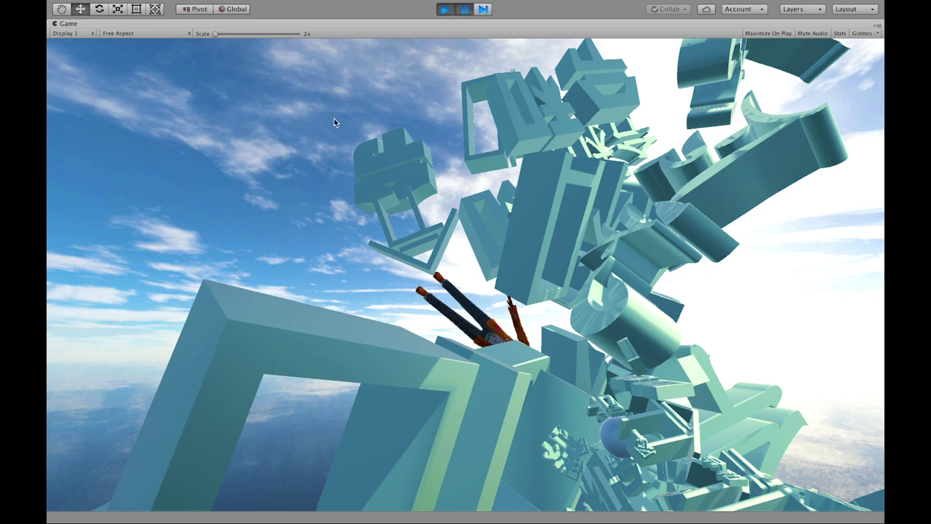
pyautogui.hotkey('shift', 'space')
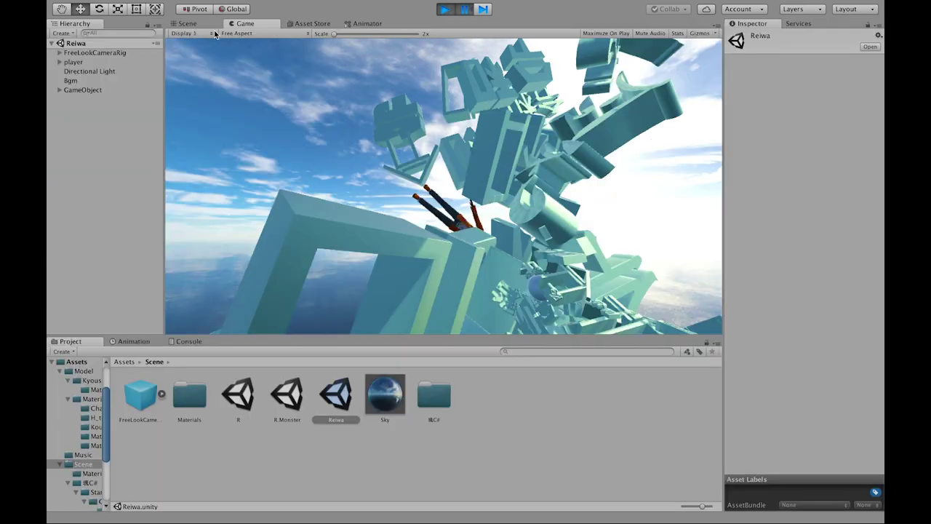
# - Orbit and pan the Scene view over the classroom and the water beyond it
pyautogui.click(188, 23)
pyautogui.scroll(-3, 338, 131)
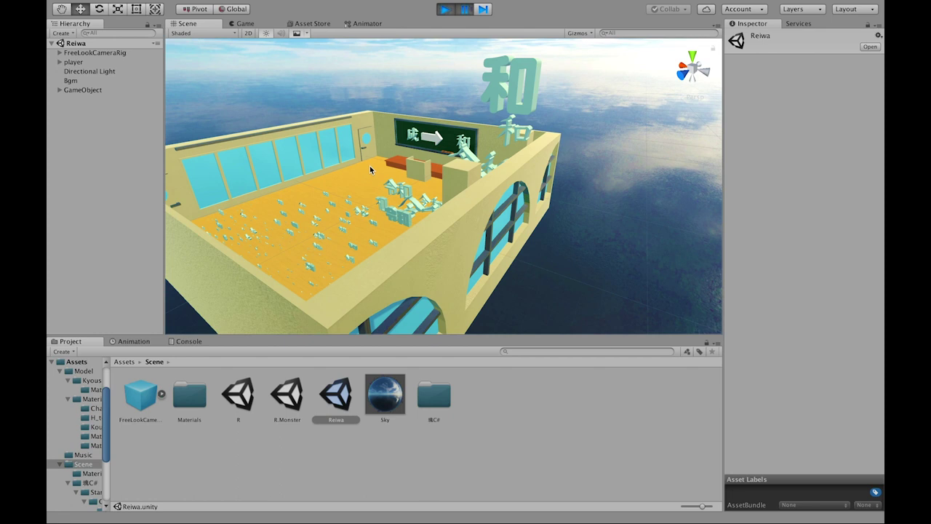
pyautogui.moveTo(338, 131)
pyautogui.keyDown('alt'); pyautogui.mouseDown()
pyautogui.moveTo(465, 233)
pyautogui.moveTo(425, 333)
pyautogui.mouseUp(); pyautogui.keyUp('alt')
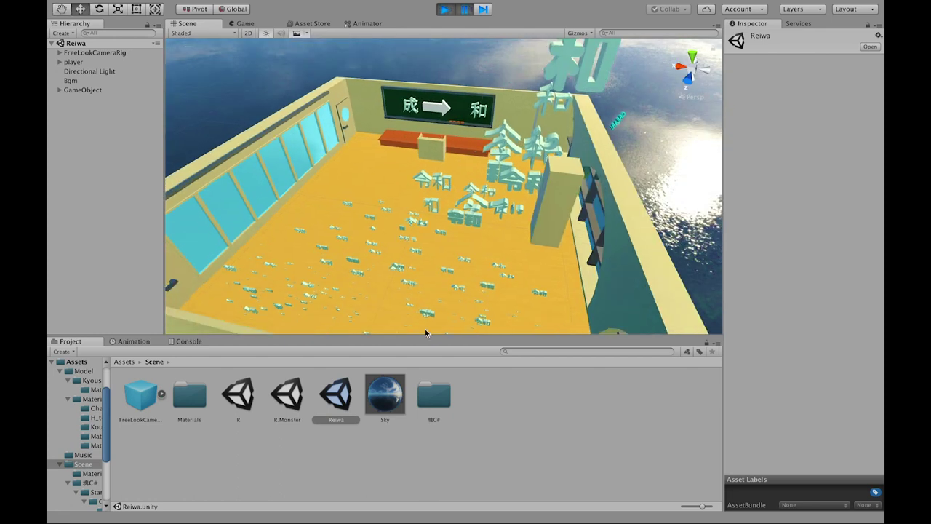
pyautogui.scroll(-3, 299, 102)
pyautogui.moveTo(407, 137)
pyautogui.keyDown('alt'); pyautogui.mouseDown()
pyautogui.moveTo(366, 94)
pyautogui.moveTo(431, 181)
pyautogui.moveTo(497, 149)
pyautogui.moveTo(437, 115)
pyautogui.moveTo(523, 114)
pyautogui.moveTo(454, 121)
pyautogui.mouseUp(); pyautogui.keyUp('alt')
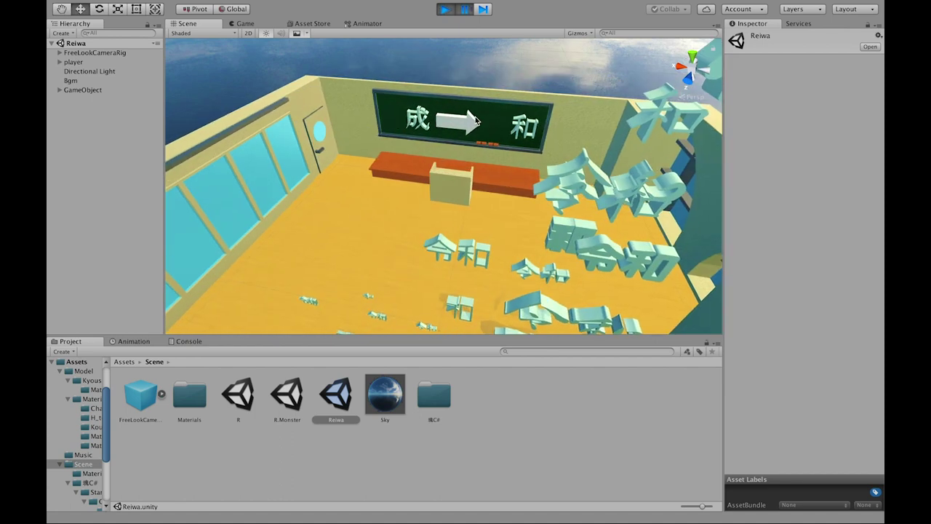
pyautogui.keyDown('alt'); pyautogui.moveTo(529, 128); pyautogui.dragTo(510, 151); pyautogui.keyUp('alt')
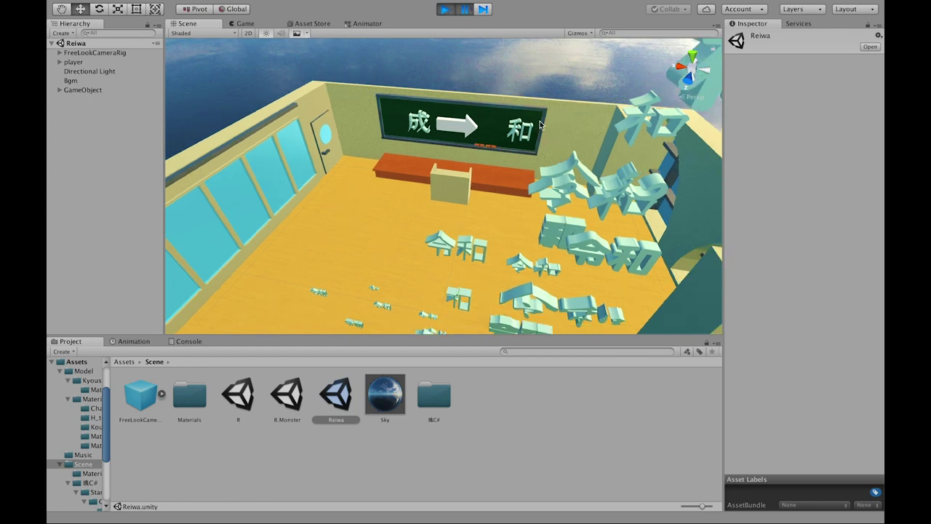
pyautogui.moveTo(510, 152); pyautogui.dragTo(590, 138, button='middle')
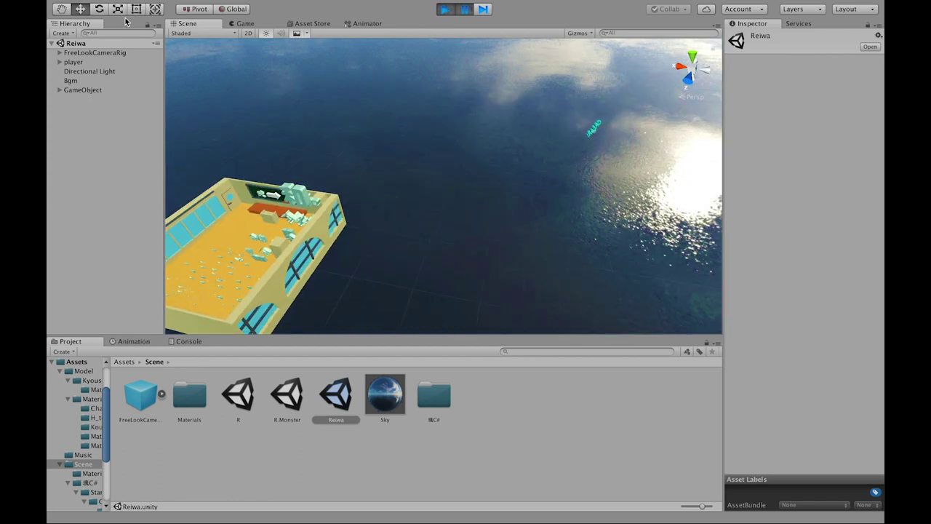
# - Select the CLEAR! text over the water and frame it beside the 令和 block cluster
pyautogui.click(595, 133)
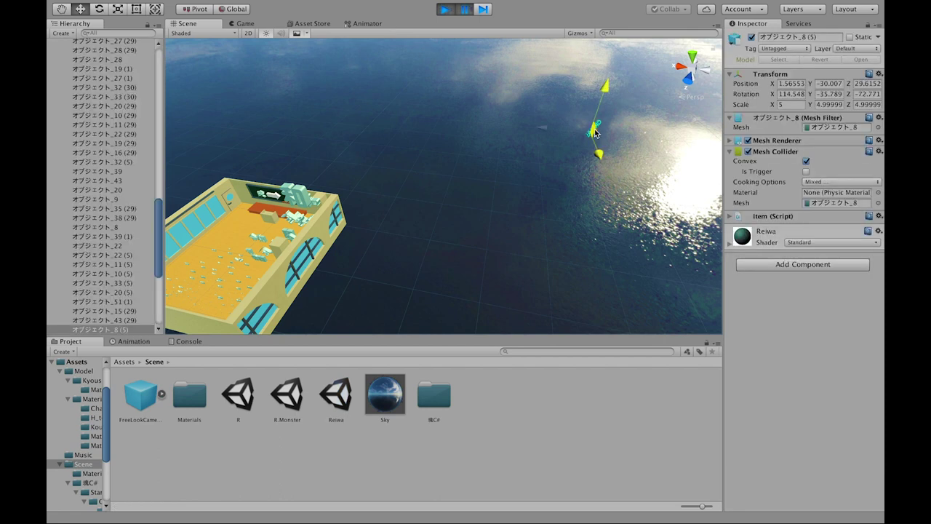
pyautogui.click(600, 128)
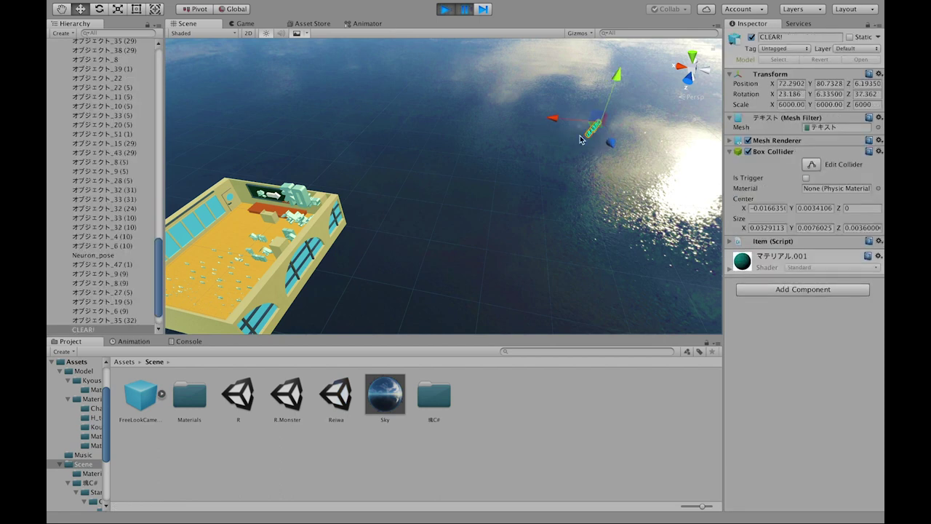
pyautogui.doubleClick(99, 331)
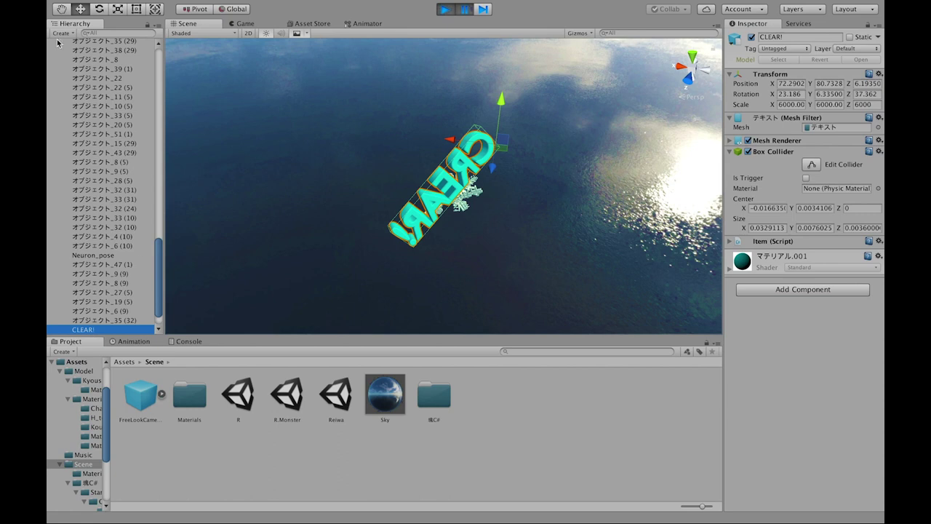
pyautogui.scroll(5, 59, 44)
pyautogui.scroll(5, 87, 146)
pyautogui.moveTo(159, 219); pyautogui.dragTo(159, 45)
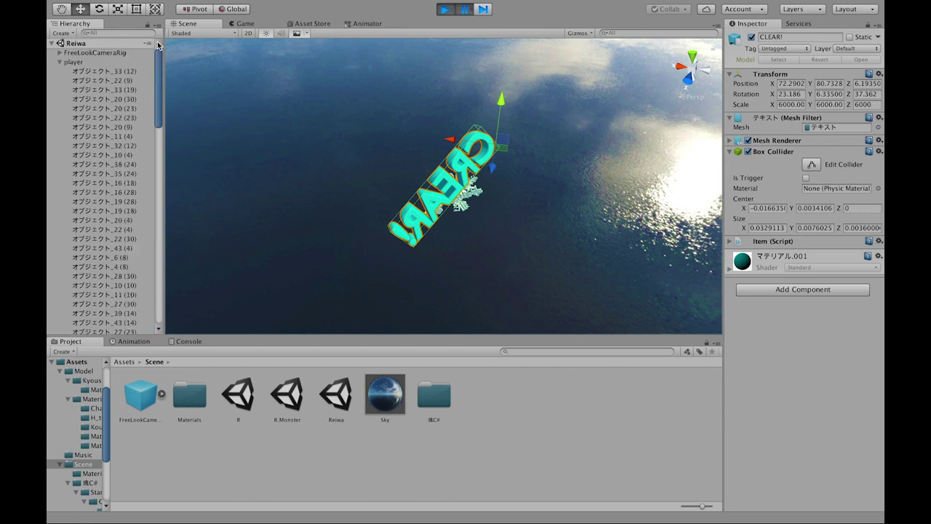
pyautogui.click(61, 63)
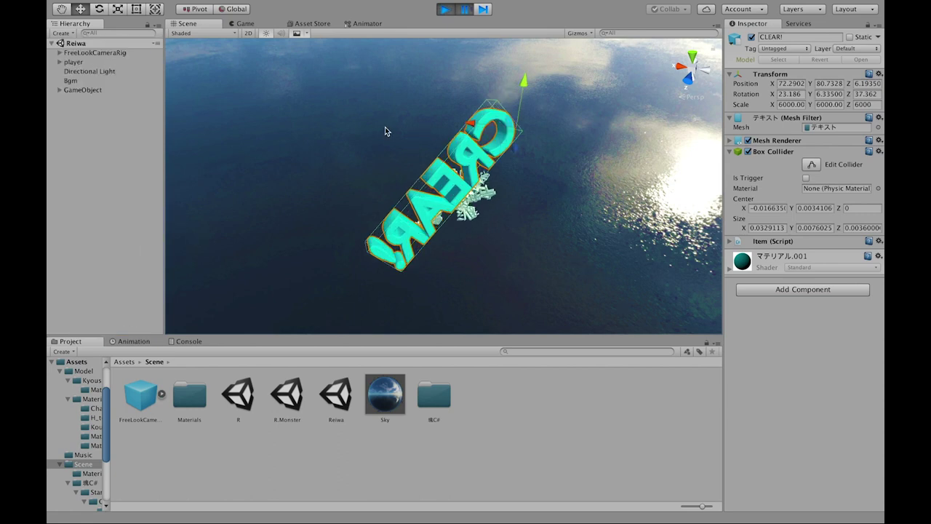
pyautogui.moveTo(359, 157)
pyautogui.mouseDown(button='right')
pyautogui.moveTo(477, 206)
pyautogui.moveTo(281, 104)
pyautogui.mouseUp(button='right')
pyautogui.click(477, 206)
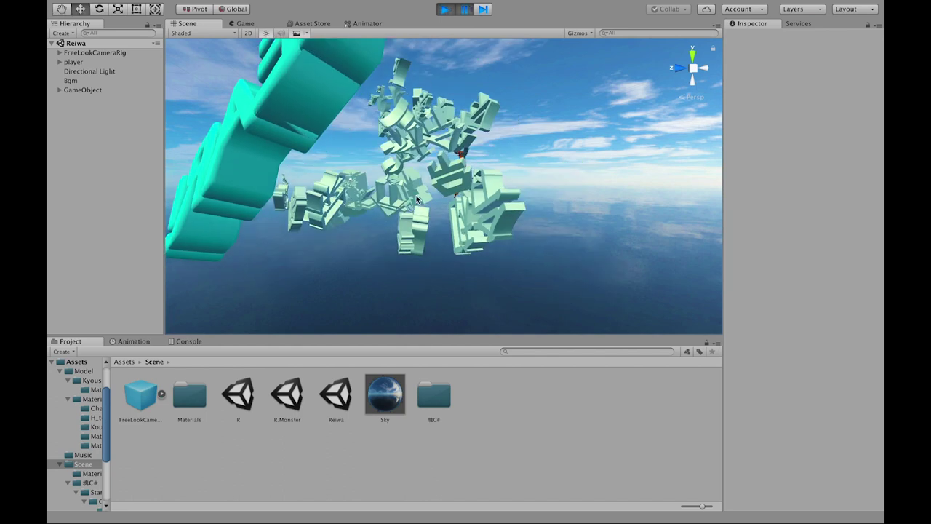
# - Orbit around the falling player and block cluster, then exit play mode
pyautogui.moveTo(281, 104)
pyautogui.mouseDown(button='right')
pyautogui.moveTo(513, 241)
pyautogui.moveTo(363, 180)
pyautogui.mouseUp(button='right')
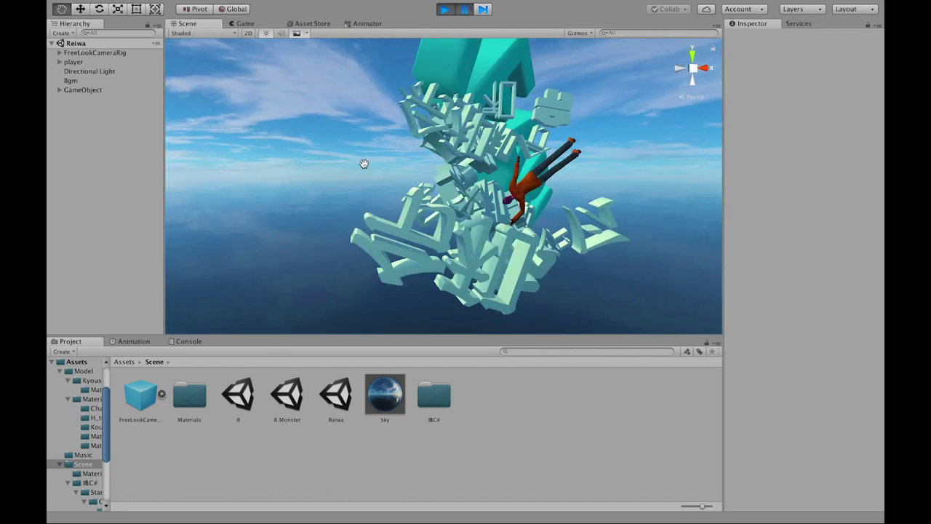
pyautogui.moveTo(362, 181); pyautogui.dragTo(449, 186, button='right')
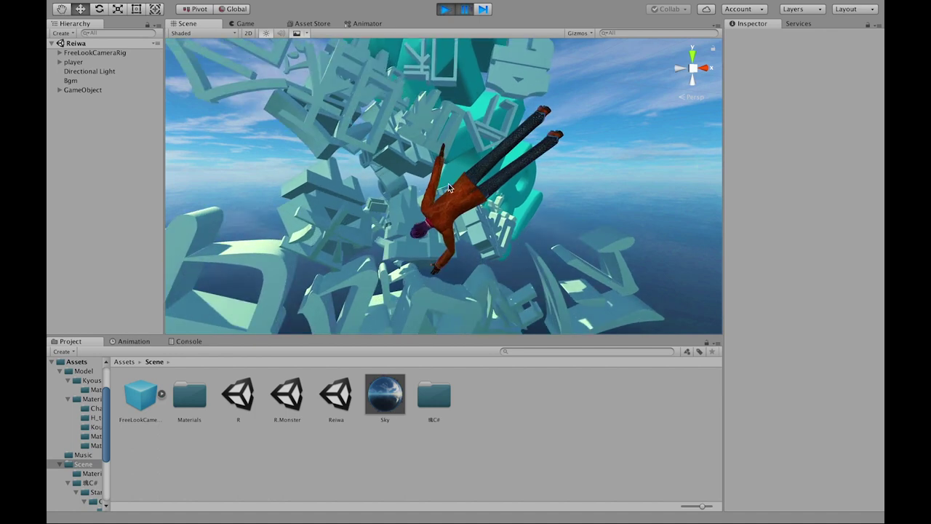
pyautogui.moveTo(448, 233)
pyautogui.mouseDown(button='right')
pyautogui.moveTo(480, 248)
pyautogui.moveTo(448, 206)
pyautogui.moveTo(447, 238)
pyautogui.moveTo(416, 251)
pyautogui.moveTo(345, 248)
pyautogui.moveTo(364, 216)
pyautogui.moveTo(280, 202)
pyautogui.moveTo(342, 218)
pyautogui.moveTo(334, 232)
pyautogui.moveTo(477, 208)
pyautogui.mouseUp(button='right')
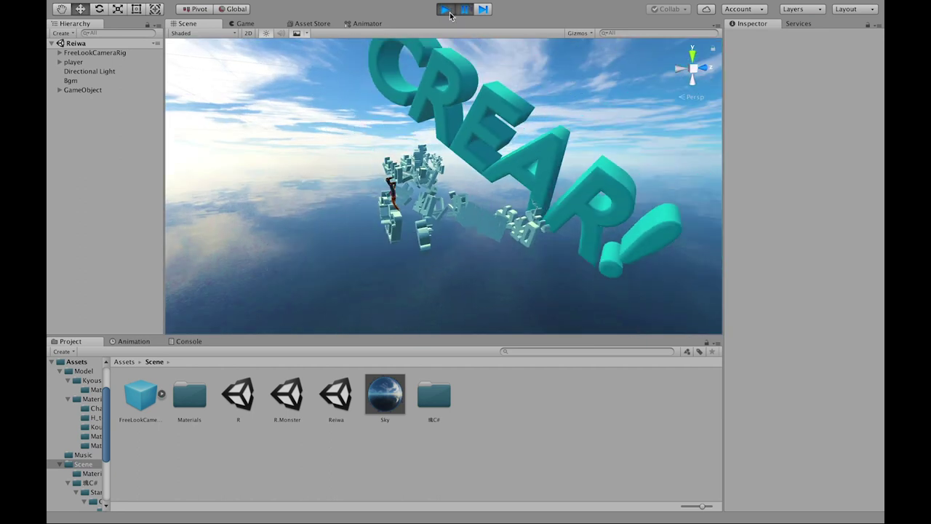
pyautogui.click(446, 10)
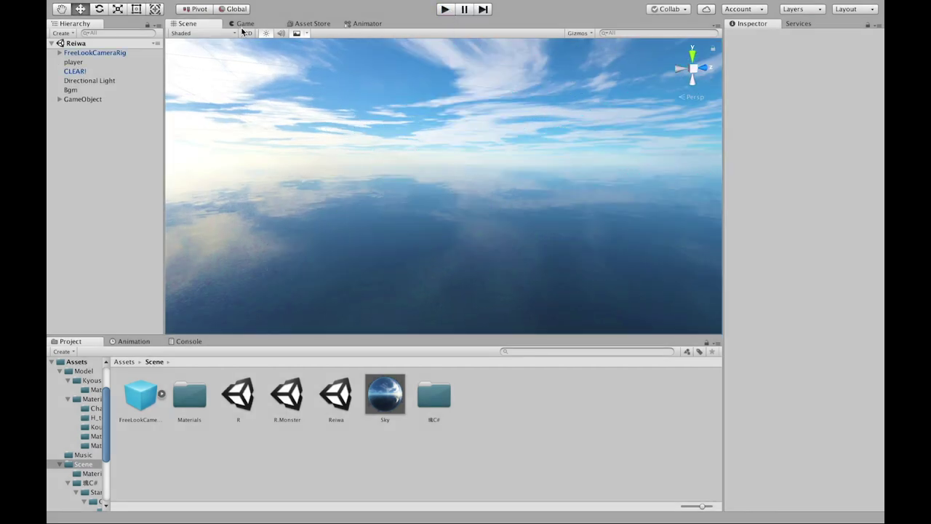